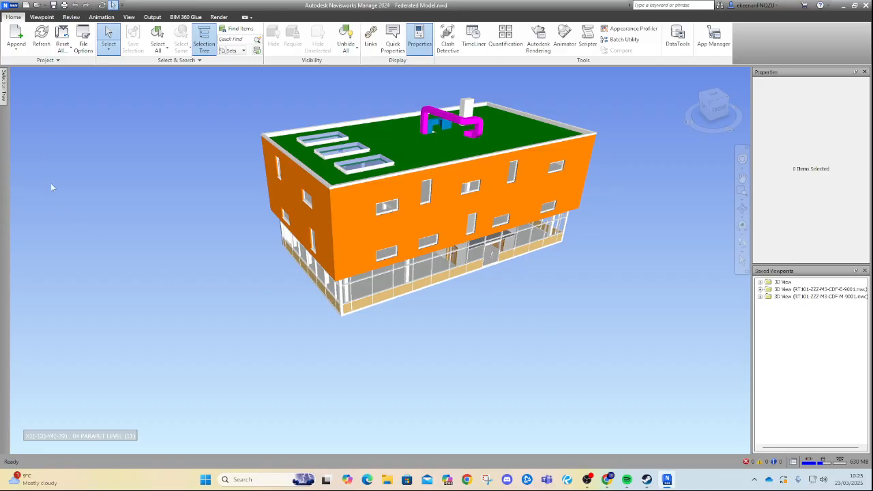
Hide the architectural and mechanical models in the selection tree, leaving only the electrical model visible.
left_click(22, 95)
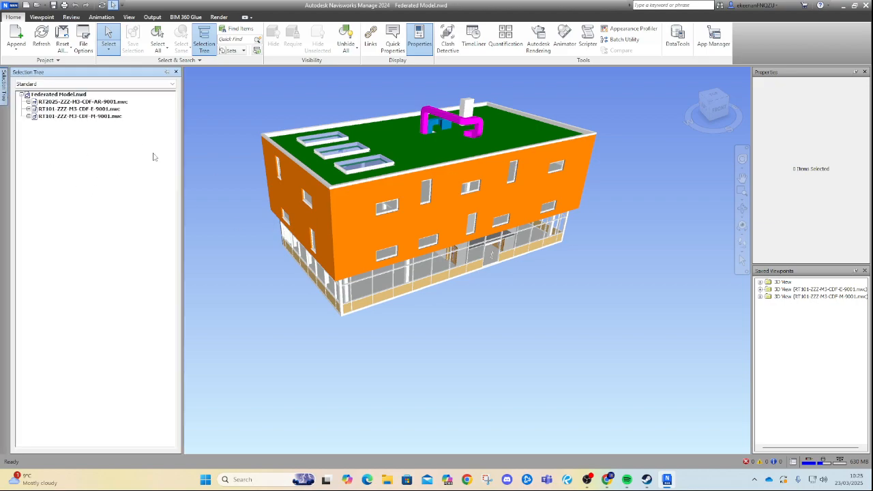
left_click(105, 103)
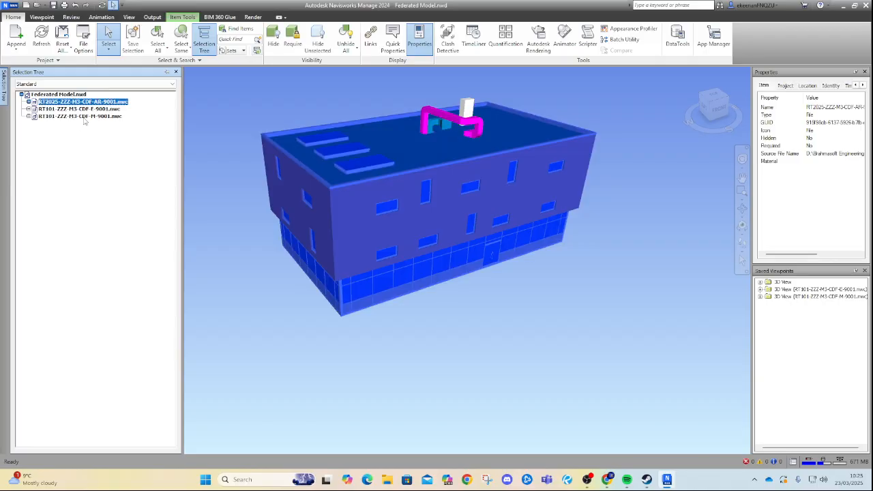
left_click(83, 117, "ctrl")
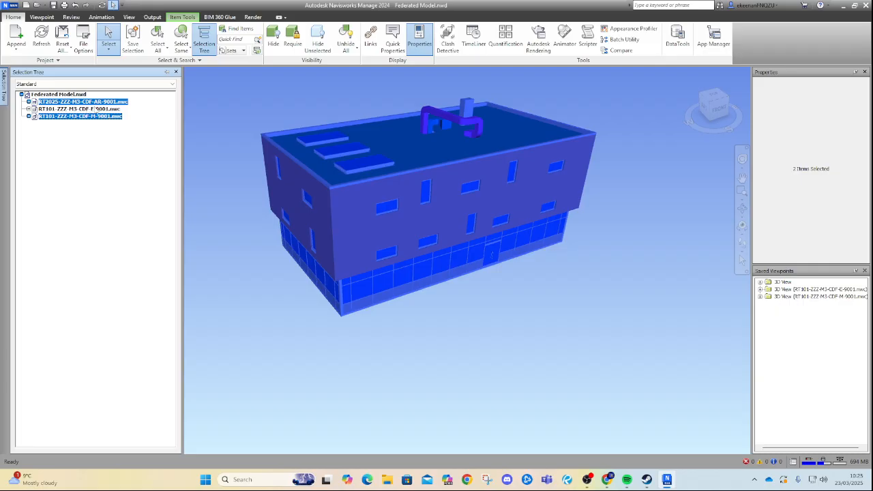
right_click(98, 120)
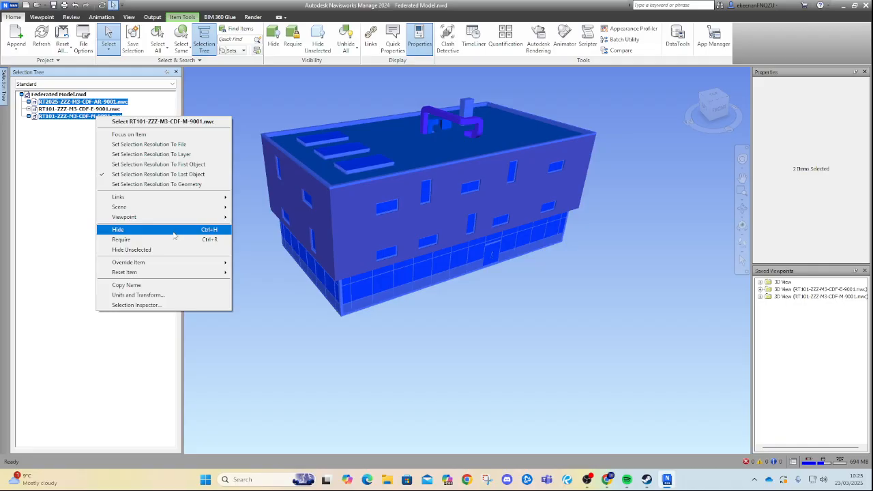
left_click(173, 233)
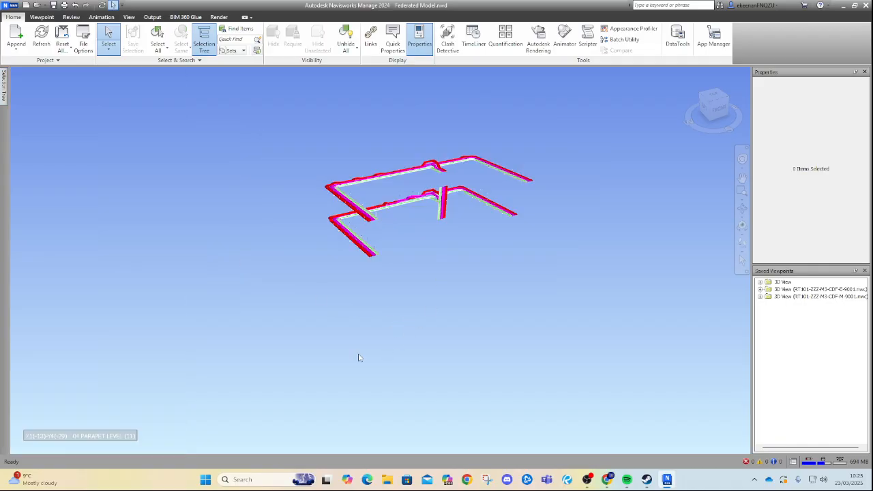
Open the Quantification workbook and close the Sheet Browser.
left_click(743, 244)
left_click_drag(423, 311, 258, 326)
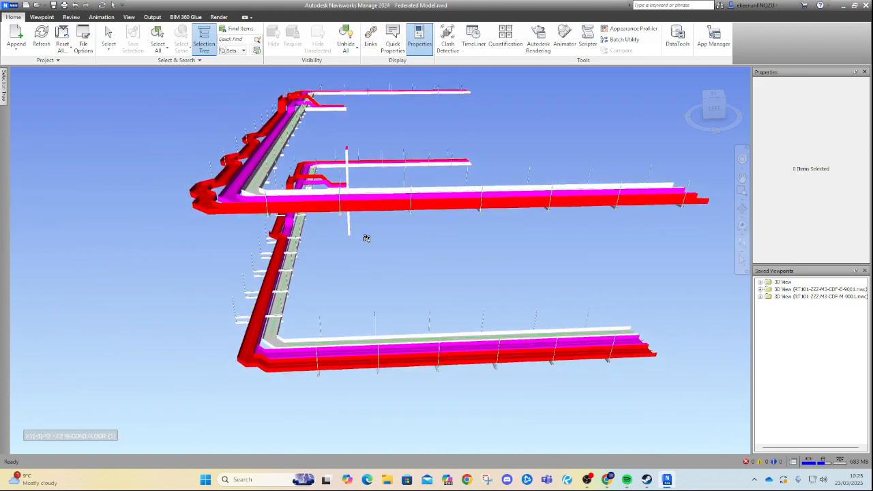
left_click_drag(464, 232, 293, 287)
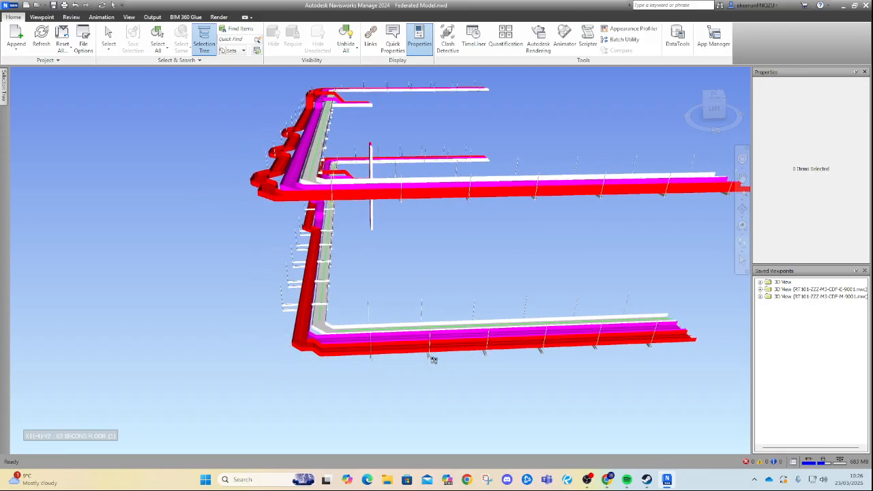
left_click_drag(390, 227, 220, 339)
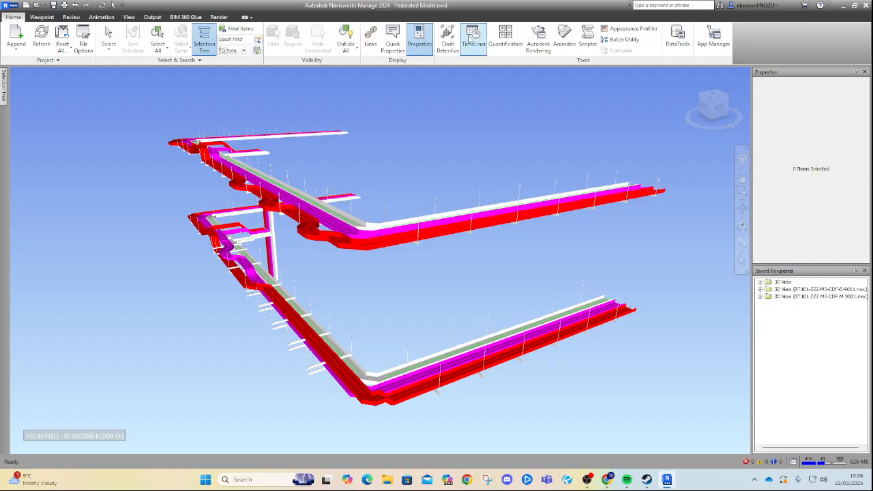
left_click(505, 39)
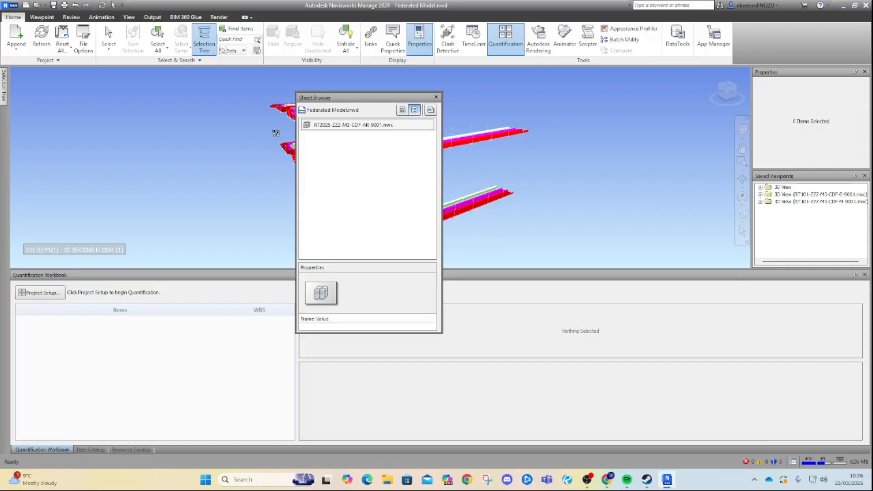
left_click(436, 98)
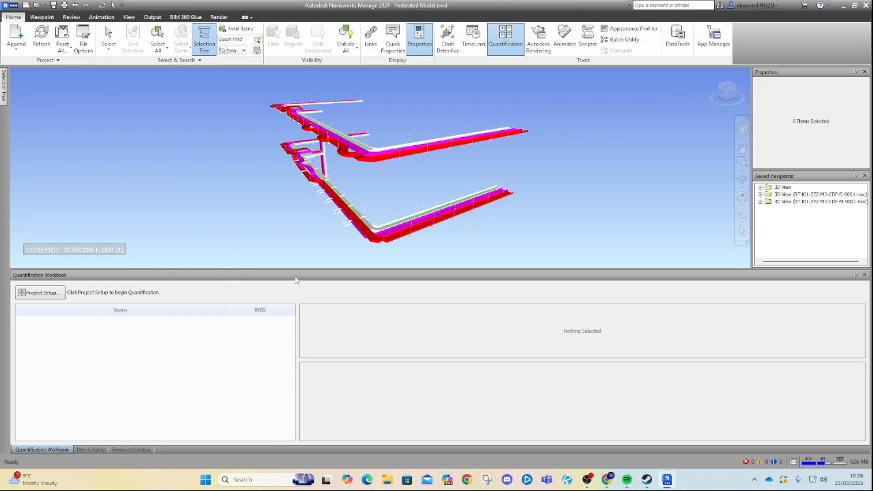
Run the quantification project setup with metric units, unchecking the ModelWeight takeoff property.
left_click(40, 292)
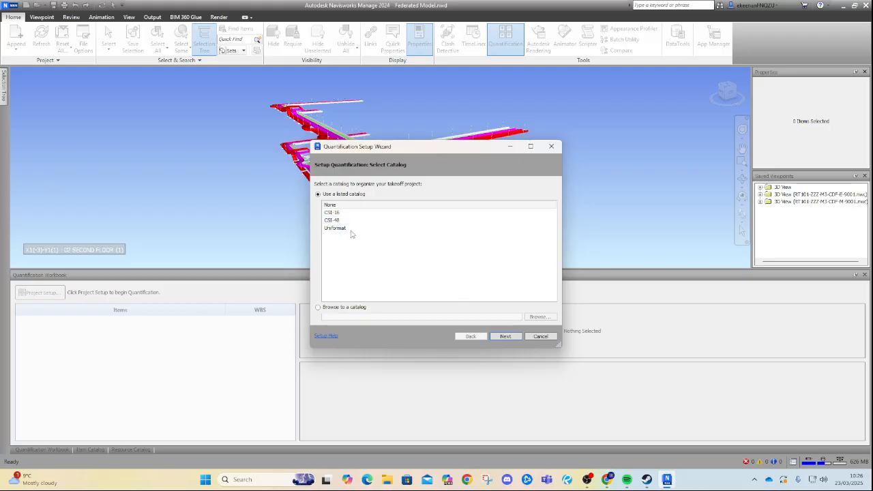
left_click(505, 336)
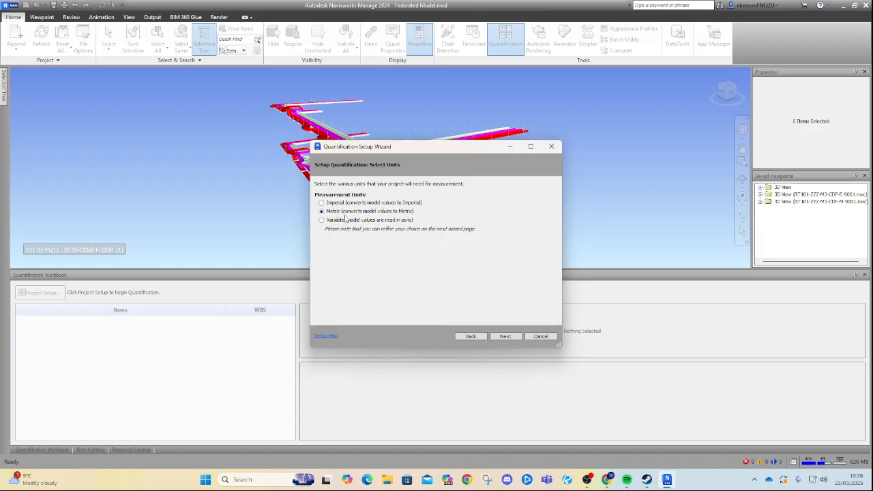
left_click(506, 336)
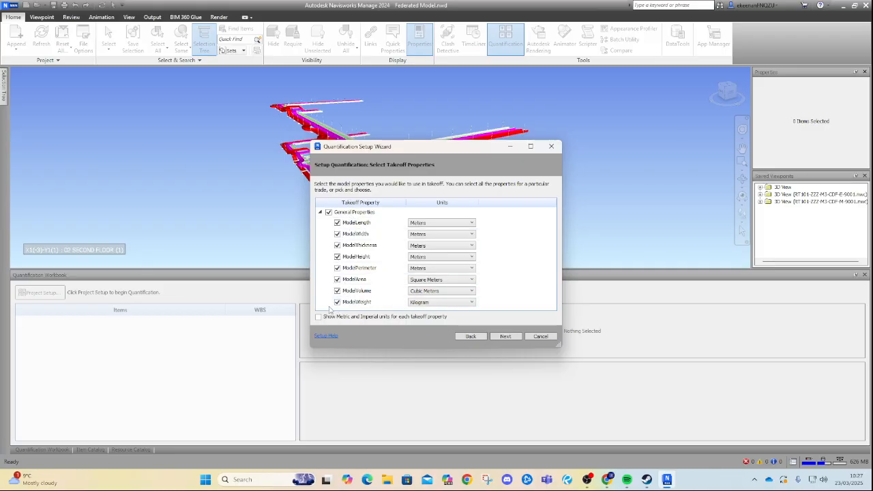
left_click(337, 301)
left_click(513, 338)
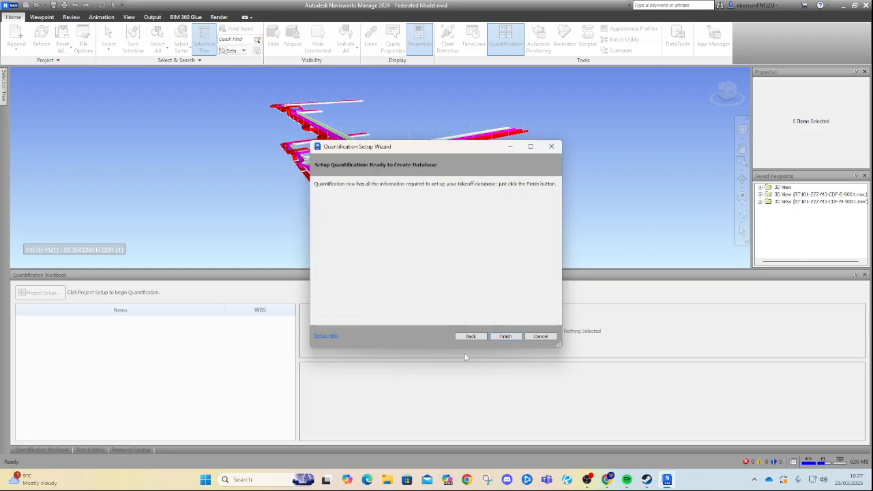
left_click(505, 336)
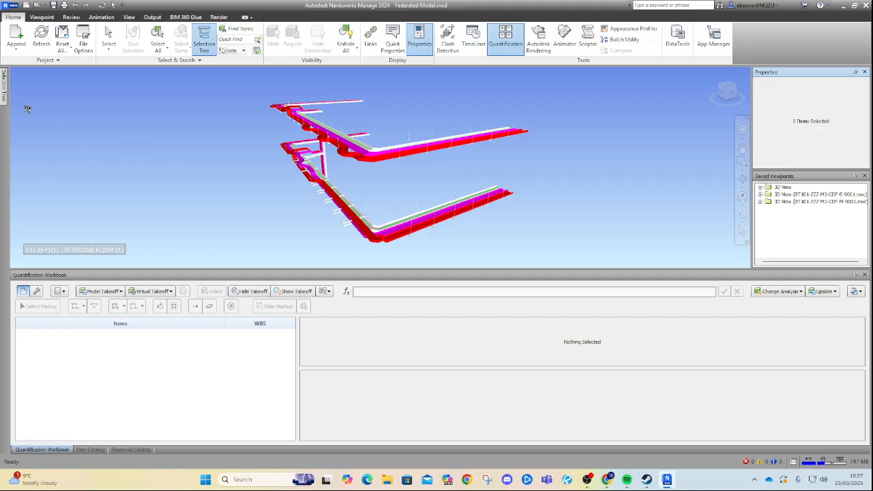
Take off the RT101-ZZZ-M3-CDF-E-9001.nwc electrical model to a new catalog item.
left_click(5, 96)
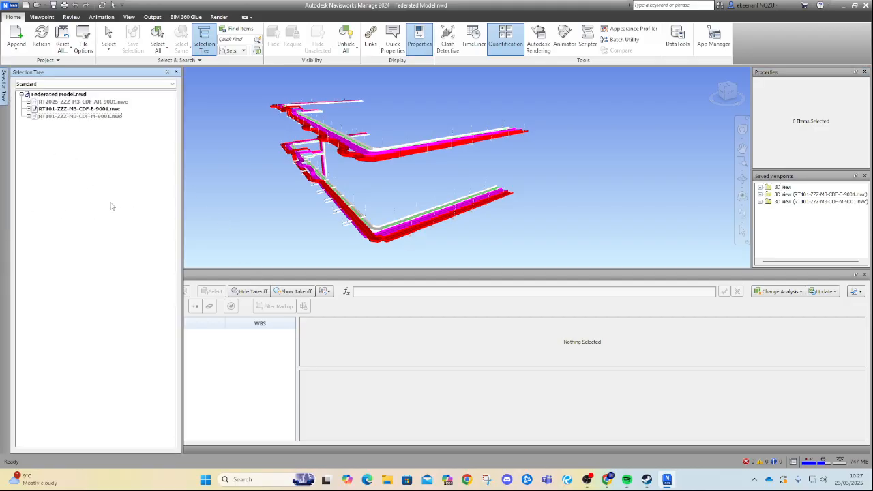
left_click(198, 47)
left_click(198, 48)
left_click(86, 111)
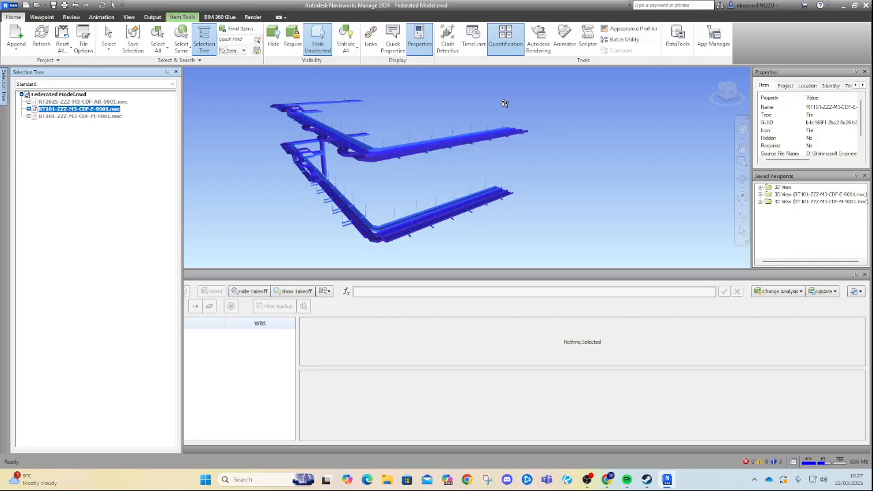
right_click(56, 111)
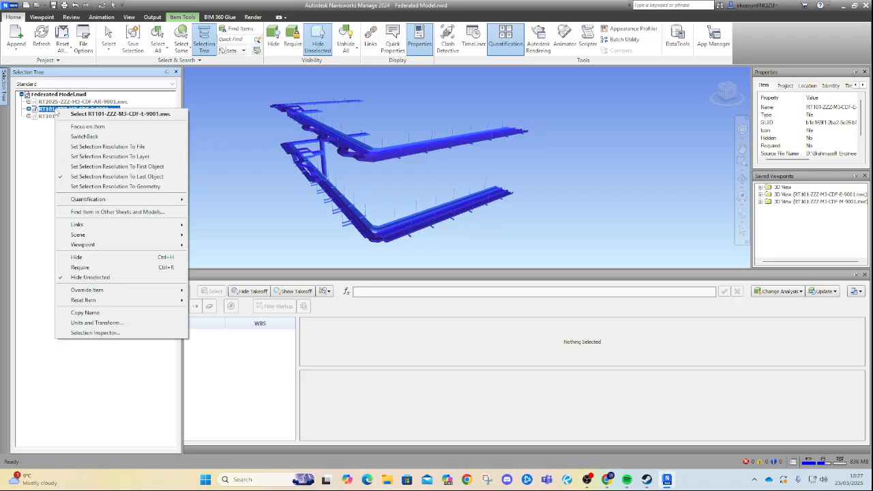
mouse_move(157, 199)
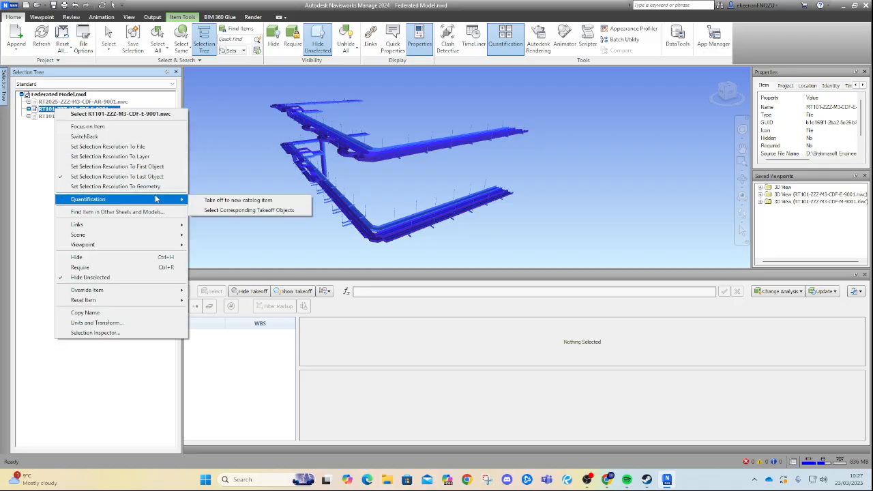
left_click(232, 203)
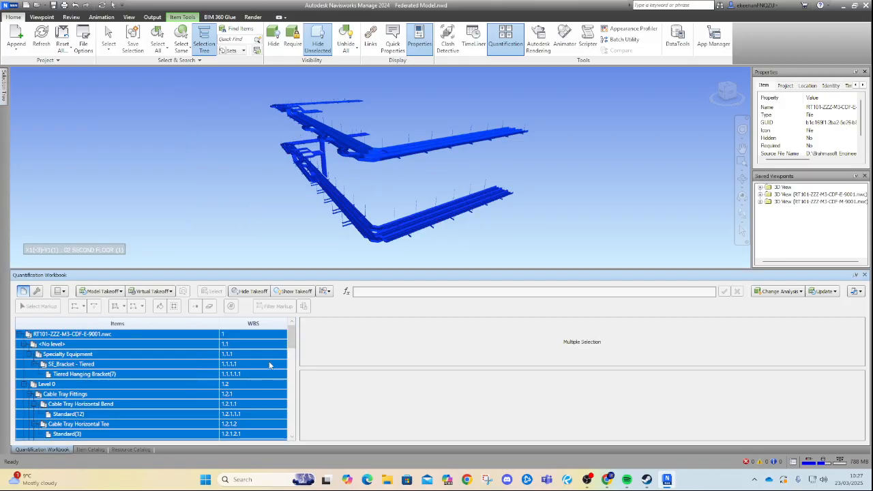
Examine the takeoff item tree and the property columns of the Cable Tray Horizontal Bend objects.
left_click_drag(292, 338, 291, 426)
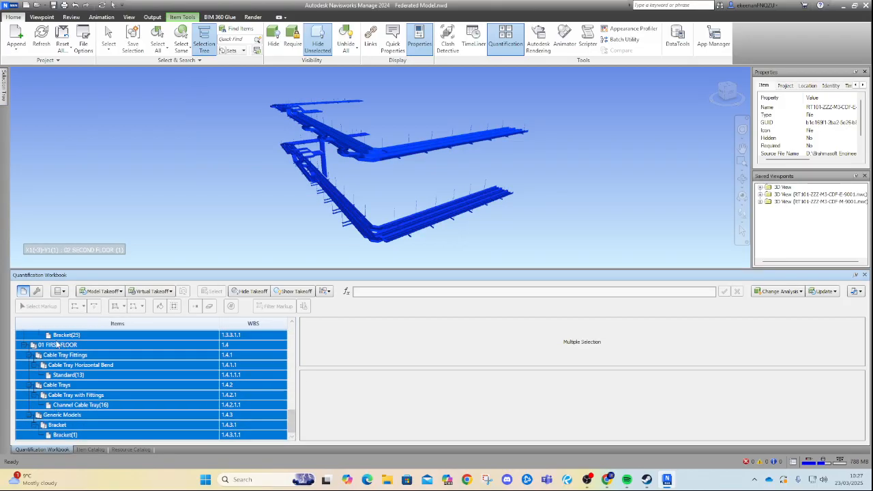
scroll(153, 364, "up", 7)
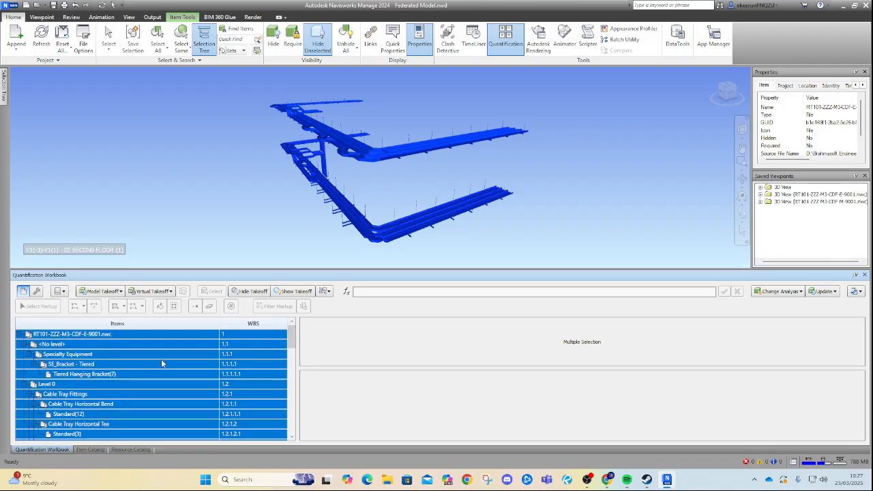
left_click(78, 407)
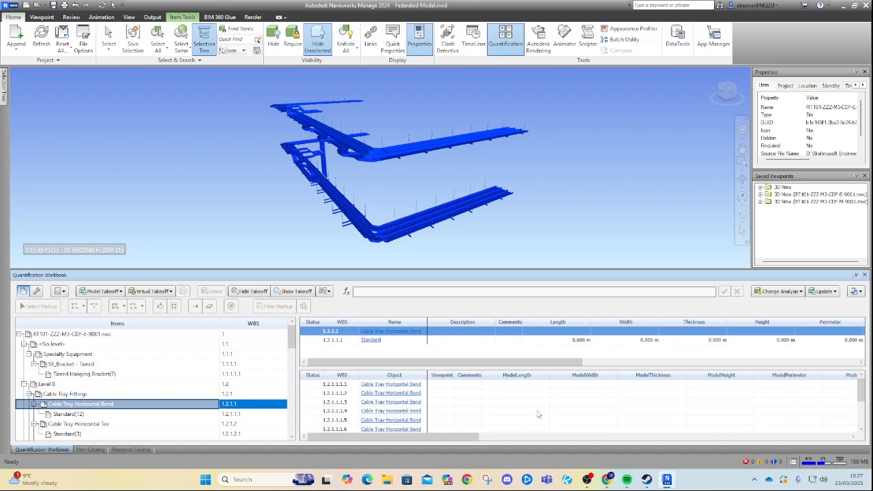
left_click_drag(411, 443, 716, 443)
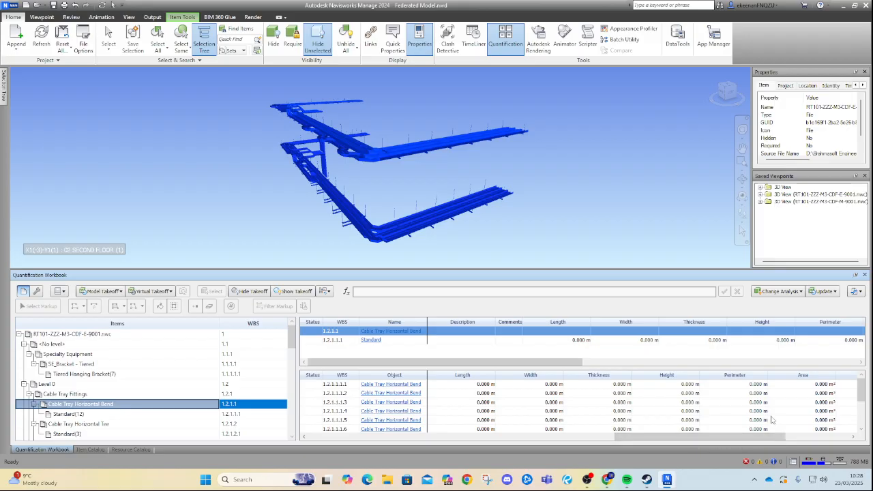
scroll(685, 402, "down", 2)
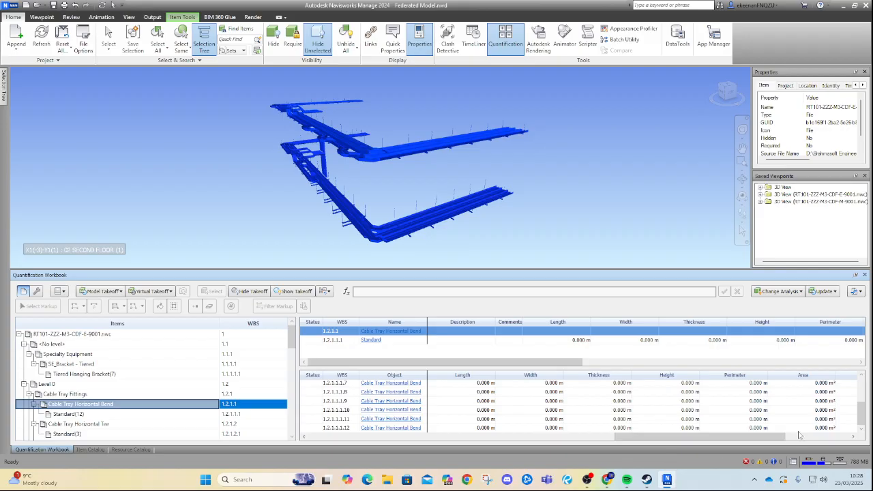
left_click(681, 427)
left_click_drag(687, 438, 653, 440)
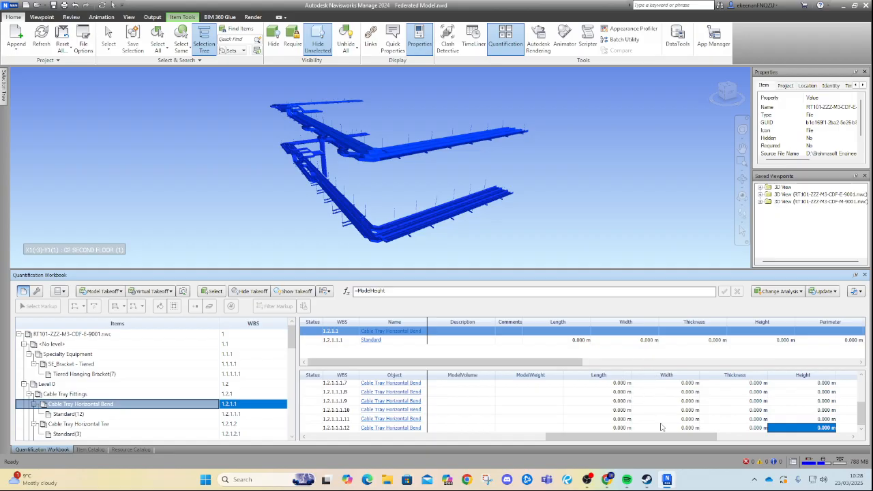
left_click_drag(658, 439, 522, 439)
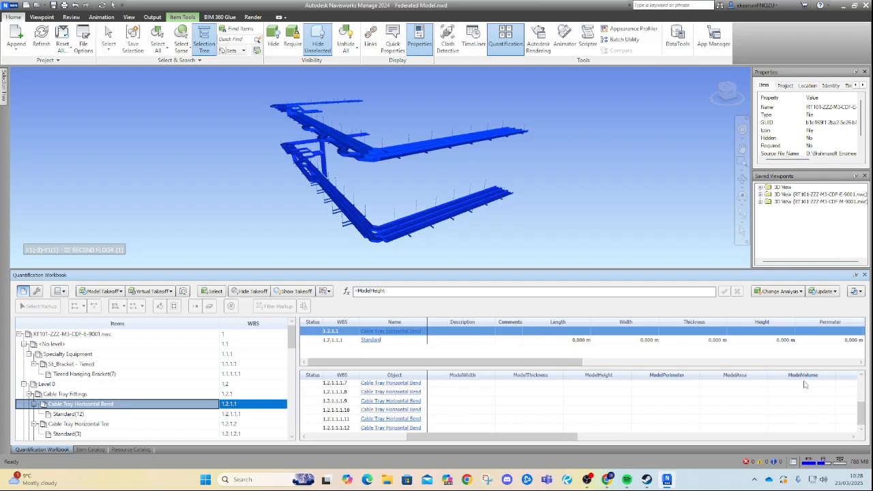
Open the object column chooser for Tiered Hanging Bracket, showing Count and hiding PrimaryQuantity, Weight, Volume, Area and Perimeter.
left_click(147, 375)
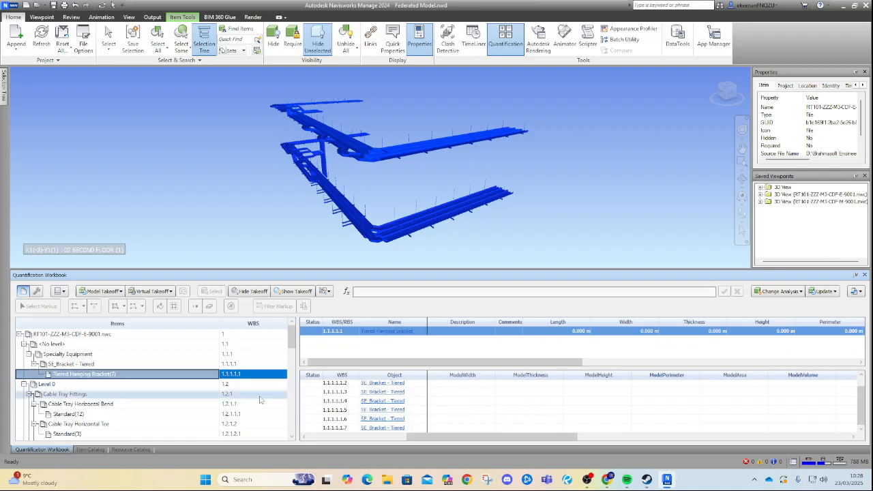
left_click(466, 377)
right_click(467, 377)
left_click(511, 384)
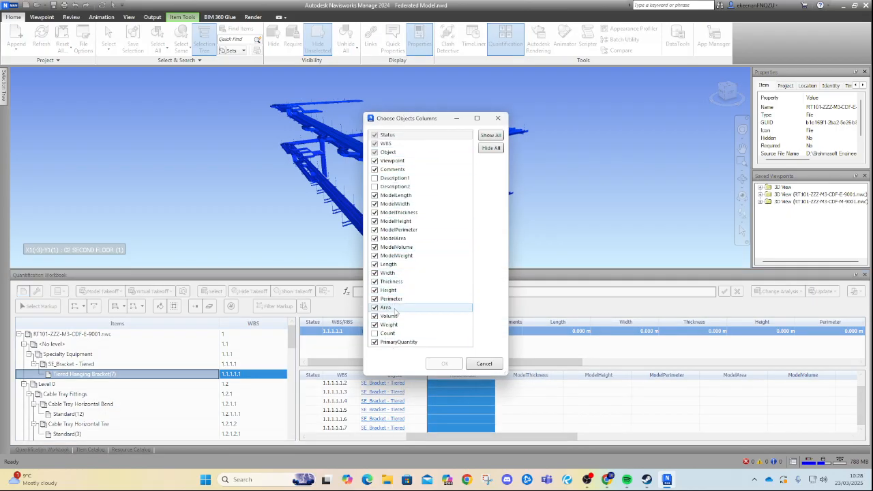
left_click(375, 342)
left_click(375, 334)
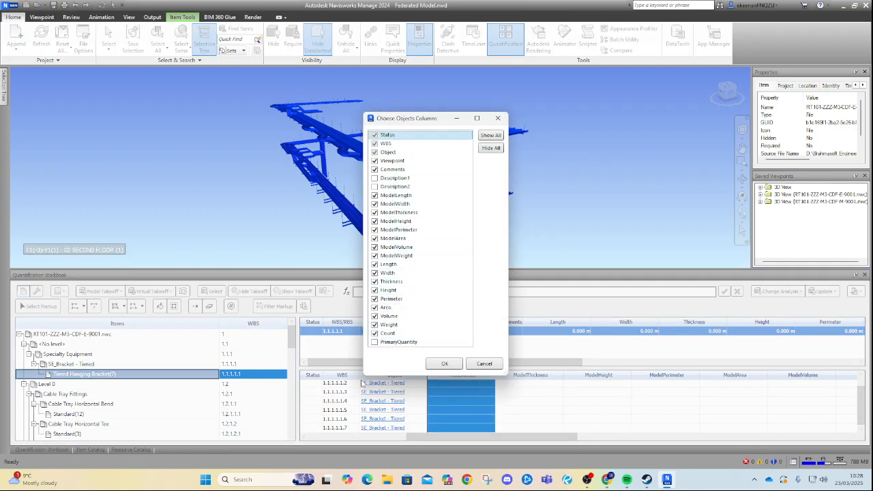
left_click(374, 325)
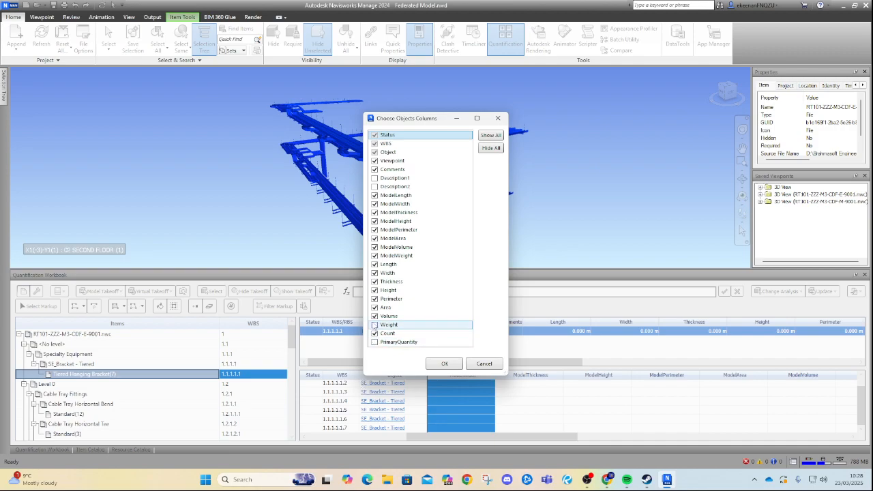
left_click(375, 315)
left_click(375, 307)
left_click(374, 298)
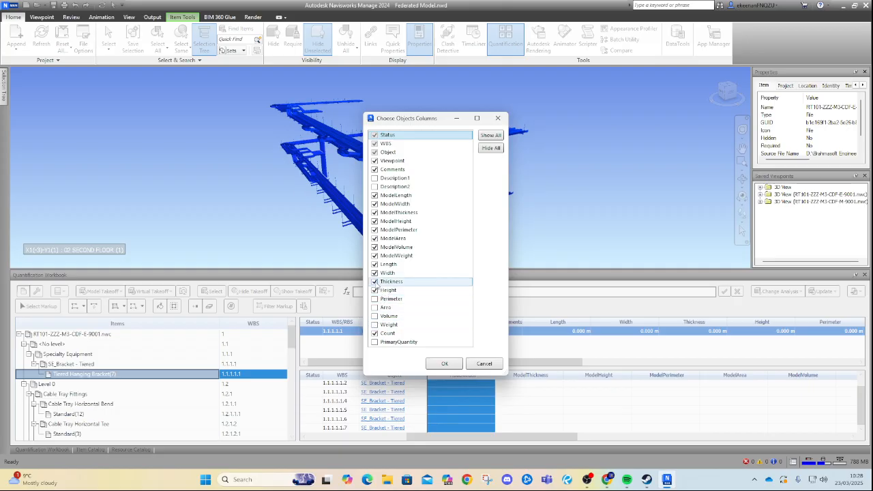
Hide all the Model property columns and show Description1 and Description2 for the Tiered Hanging Bracket objects.
left_click(375, 281)
left_click(374, 280)
left_click(374, 255)
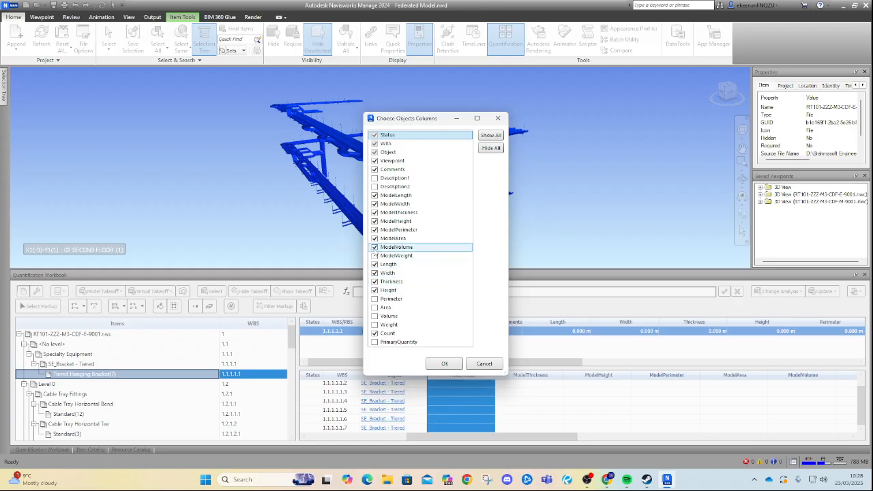
left_click(374, 247)
left_click(374, 239)
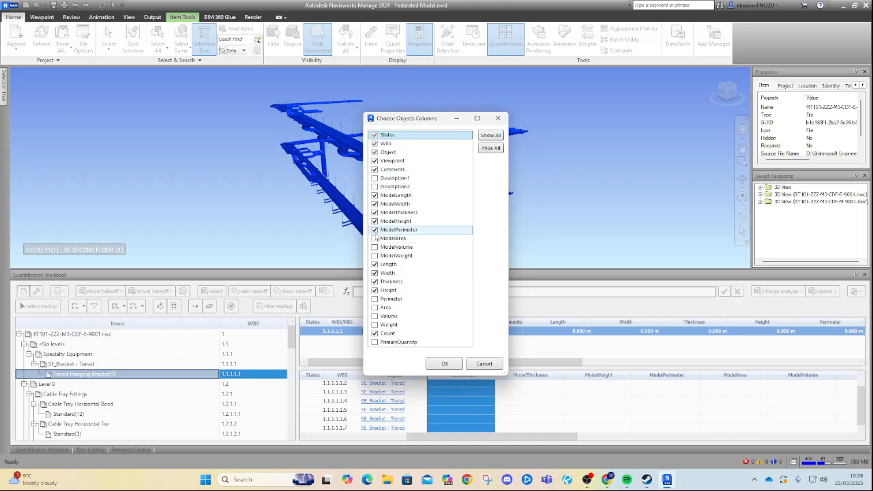
left_click(374, 221)
left_click(374, 212)
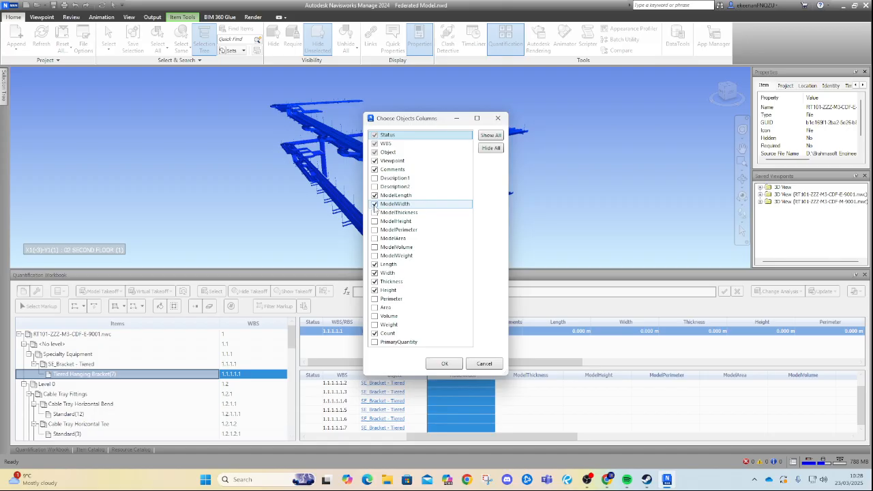
left_click(374, 199)
left_click(375, 195)
left_click(374, 177)
left_click(374, 186)
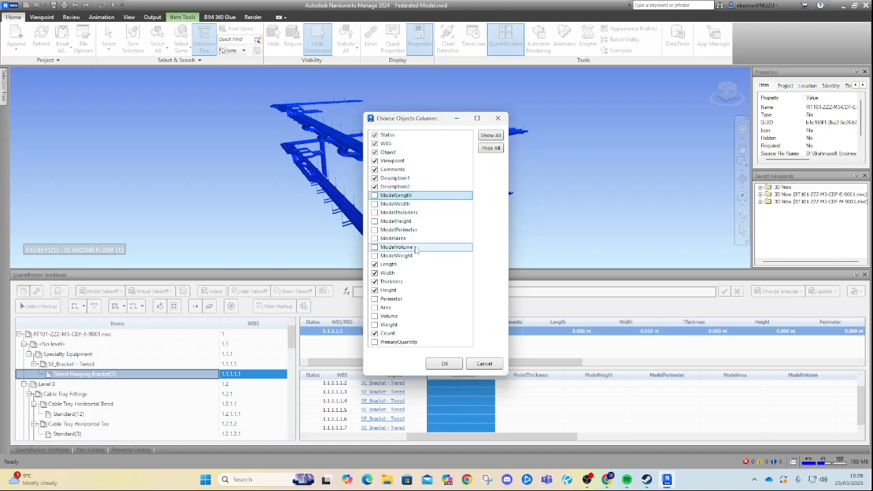
left_click(445, 363)
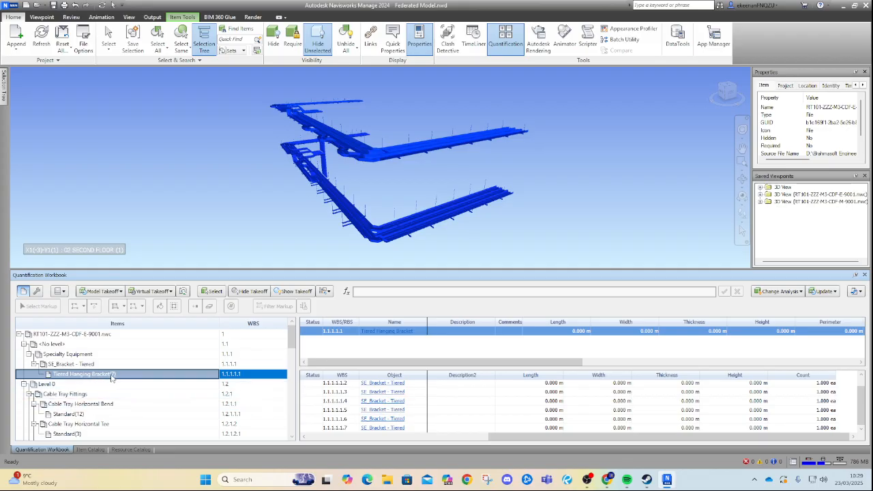
Select the Channel Cable Tray takeoff item and hide its Width, Thickness and Height object columns.
scroll(111, 377, "down", 2)
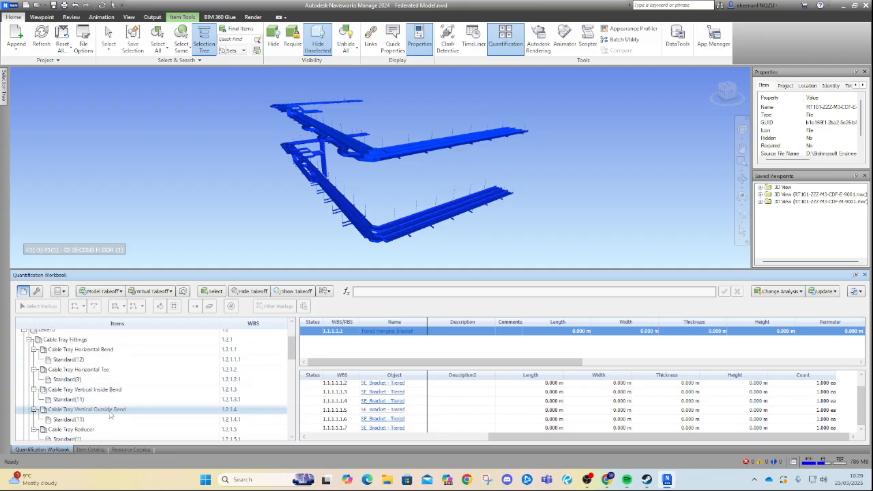
scroll(112, 415, "down", 2)
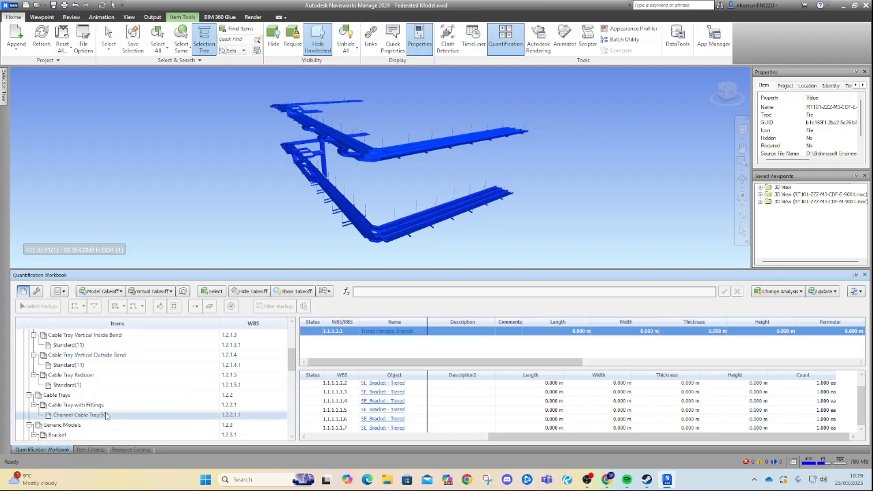
left_click(129, 417)
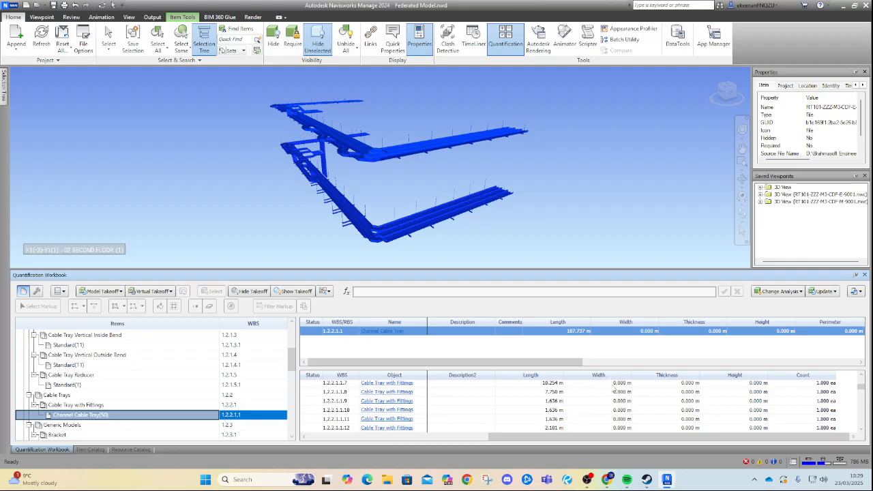
scroll(625, 409, "down", 10)
scroll(702, 407, "up", 12)
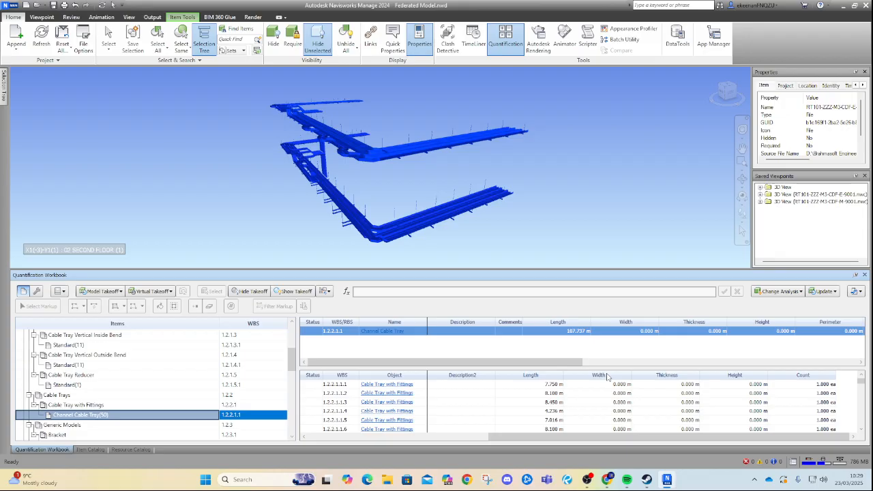
right_click(680, 376)
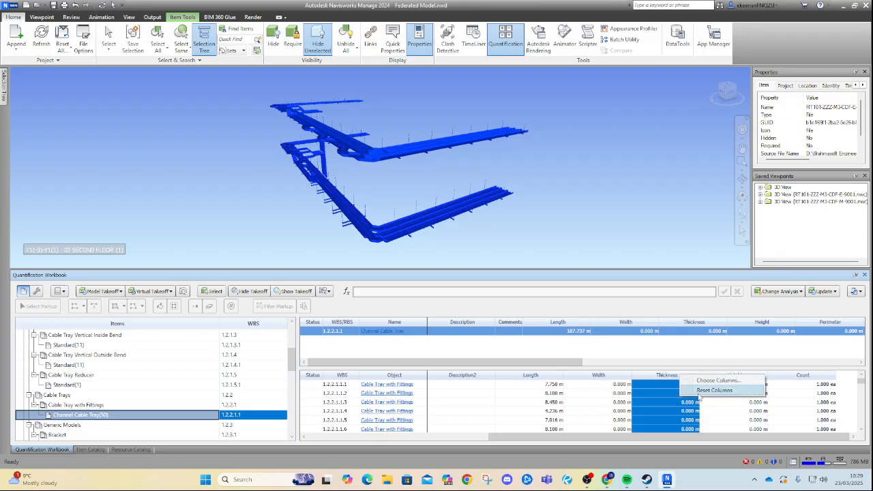
left_click(702, 383)
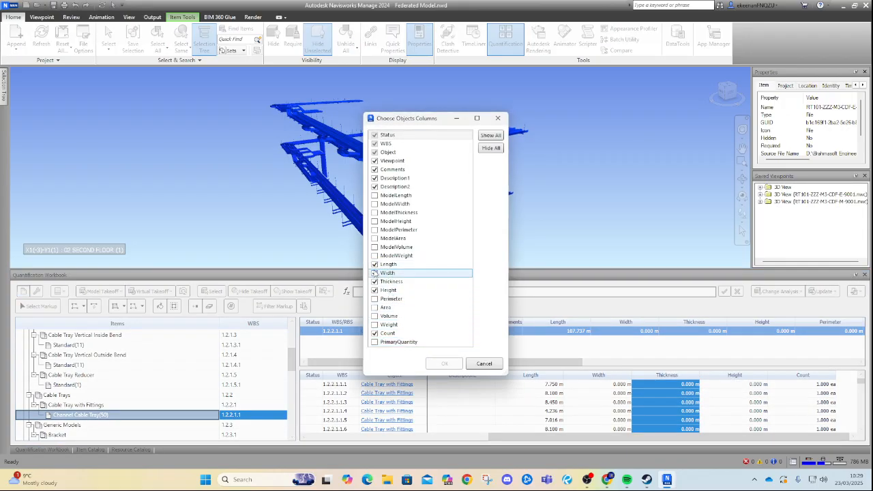
left_click(374, 272)
left_click(375, 281)
left_click(375, 289)
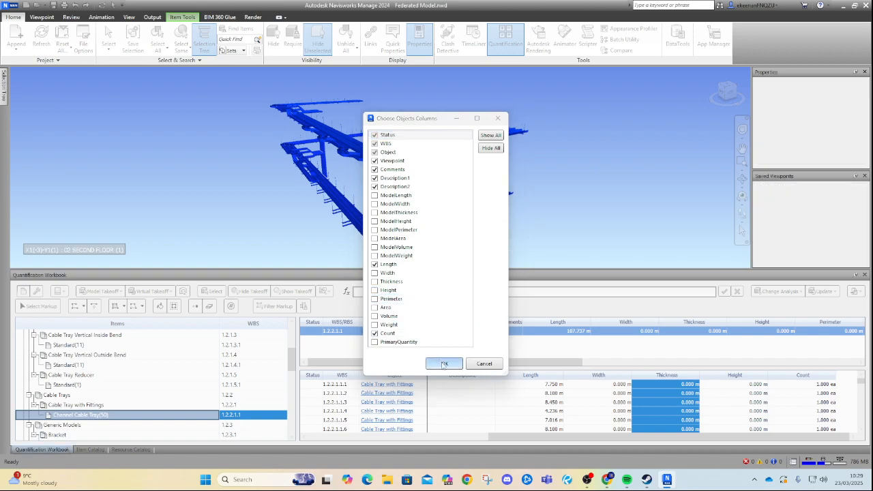
left_click(444, 363)
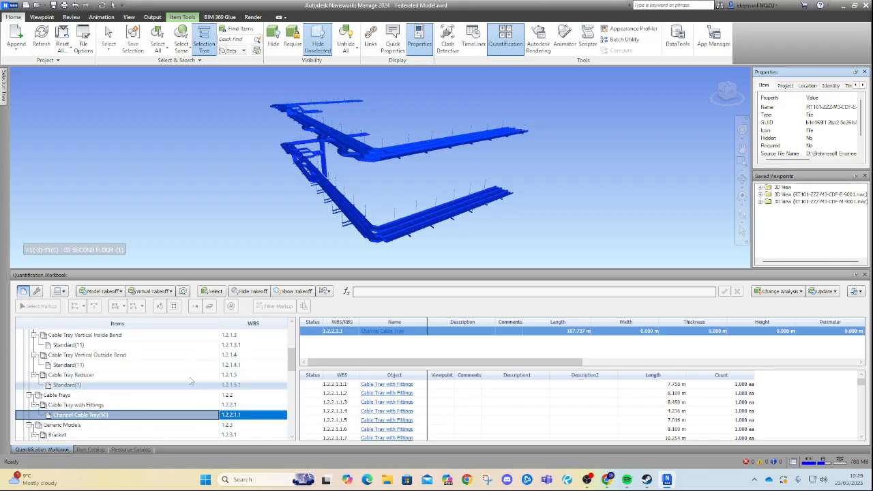
Open the item catalog's property mapping and add a mapping row for the Description1 takeoff property.
left_click(78, 449)
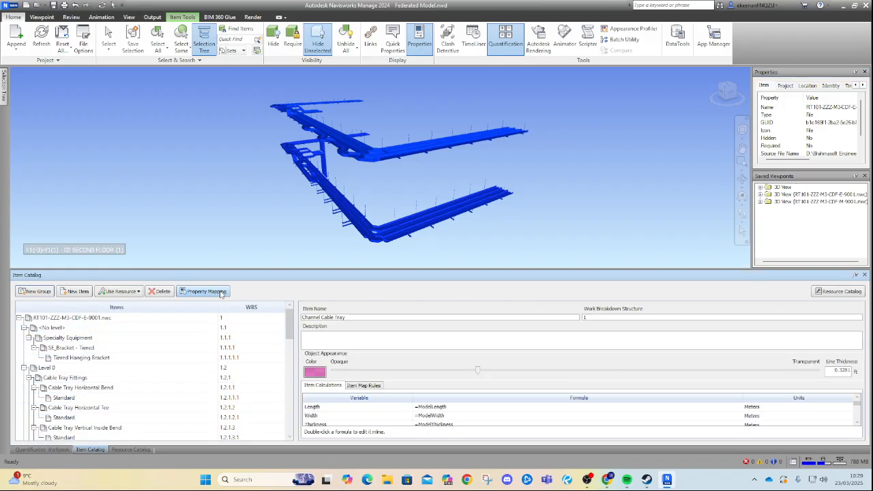
left_click(203, 291)
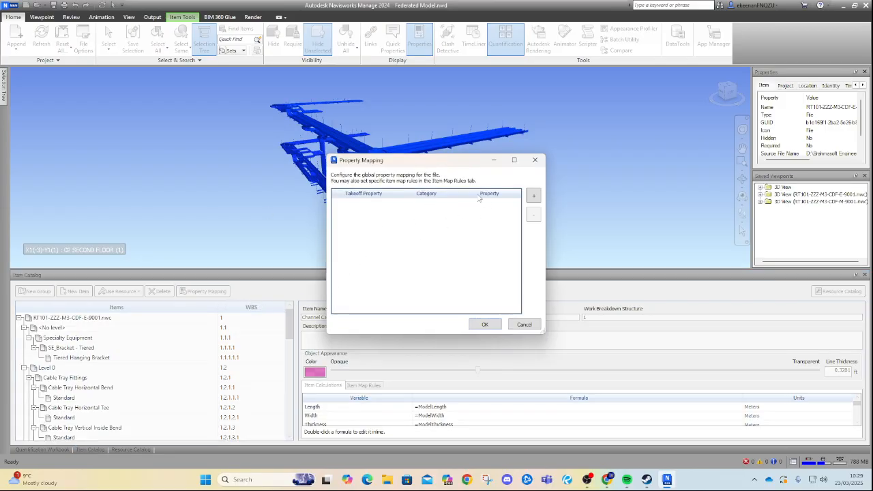
left_click(534, 196)
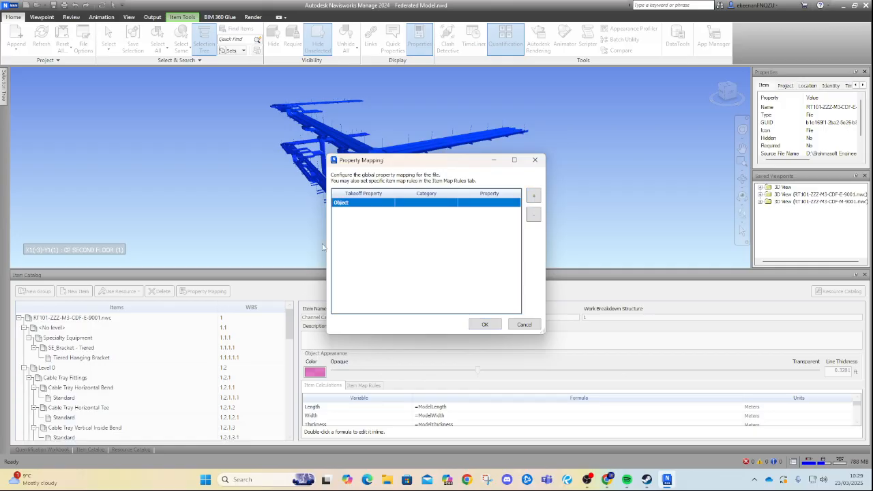
left_click(389, 205)
left_click(367, 223)
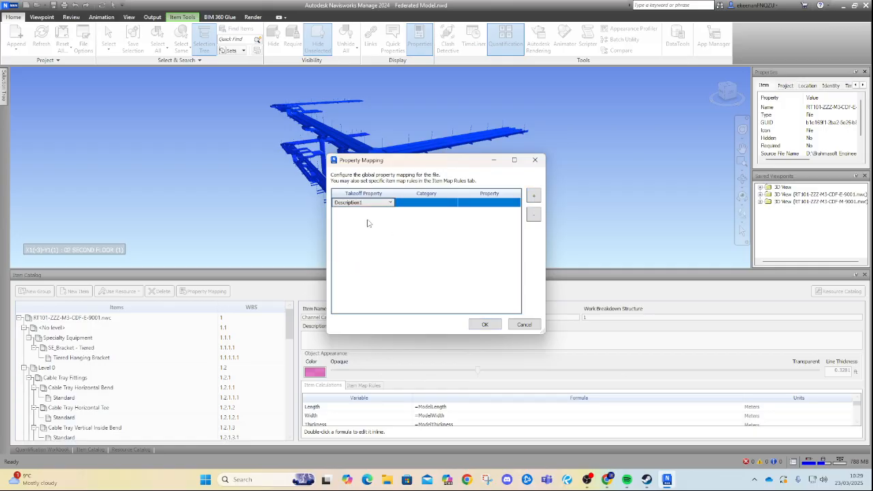
Set the Description1 mapping's category to Element.
left_click(437, 205)
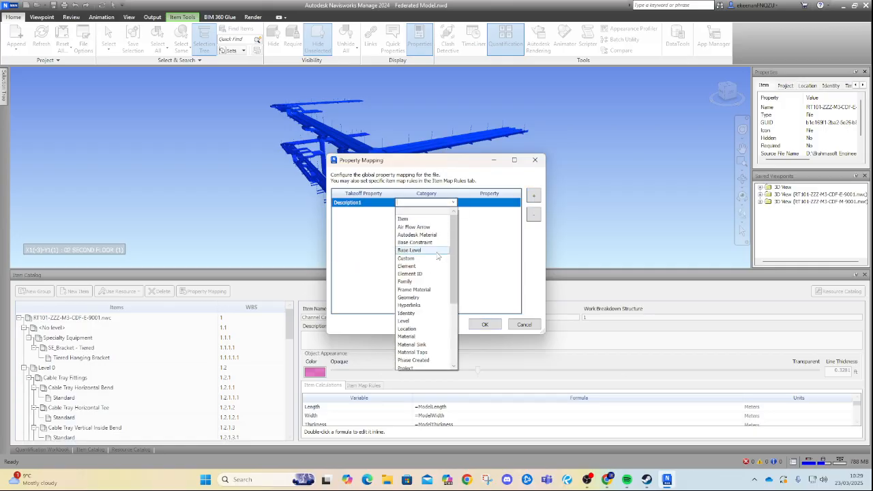
type("Level")
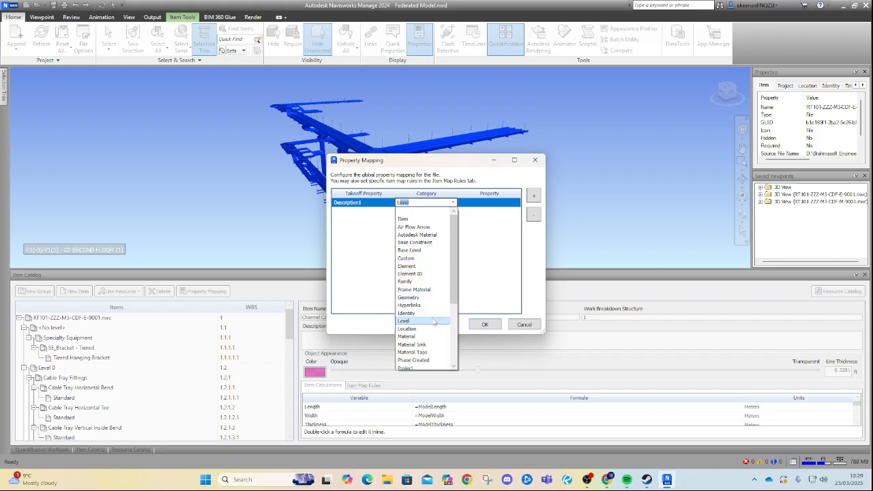
scroll(426, 287, "down", 1)
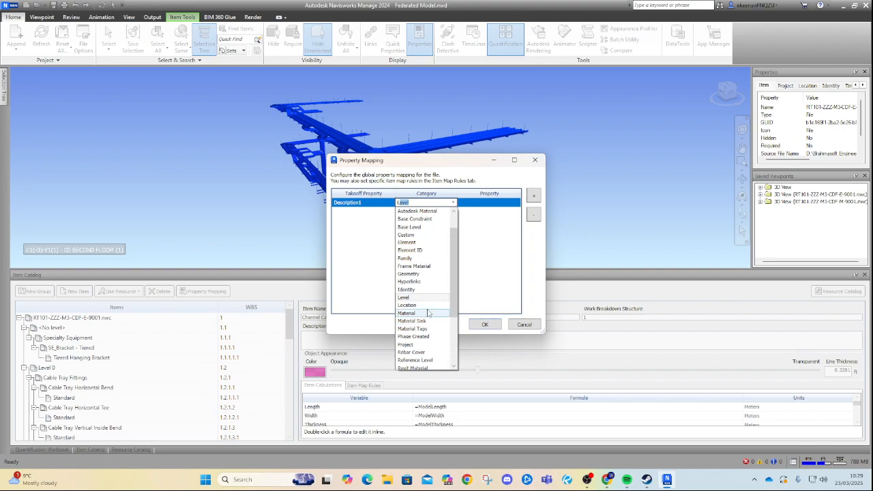
scroll(433, 336, "up", 1)
left_click_drag(420, 202, 366, 211)
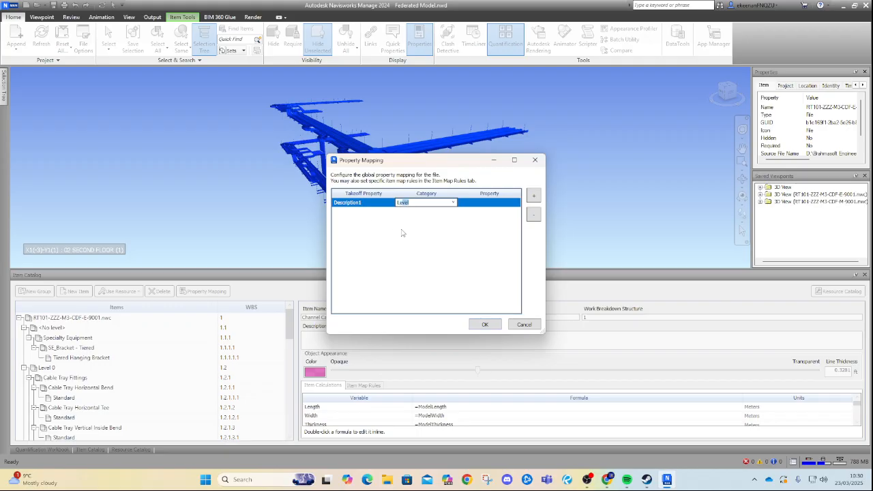
left_click(452, 203)
left_click(423, 202)
left_click(453, 204)
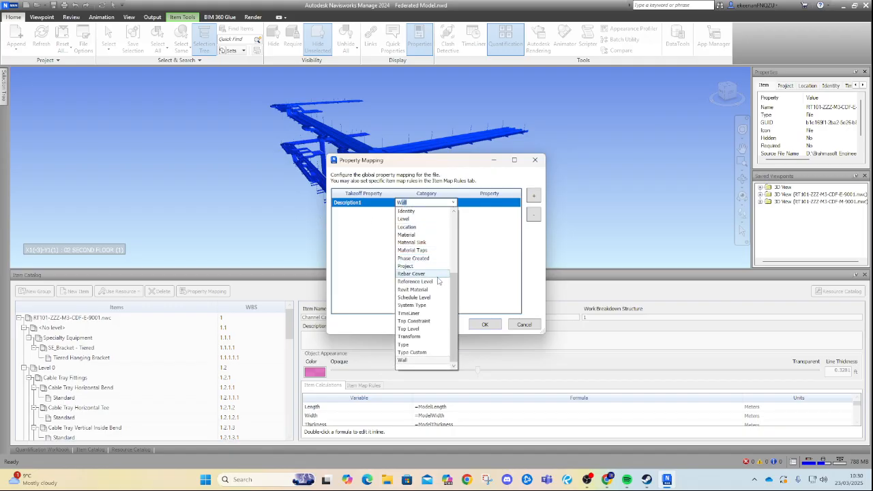
scroll(453, 347, "up", 1)
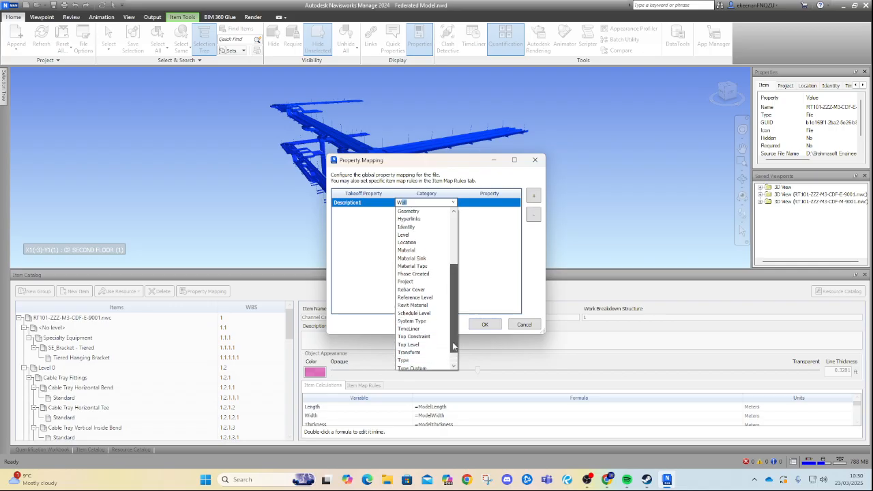
scroll(426, 239, "up", 1)
type("e")
left_click_drag(453, 294, 437, 199)
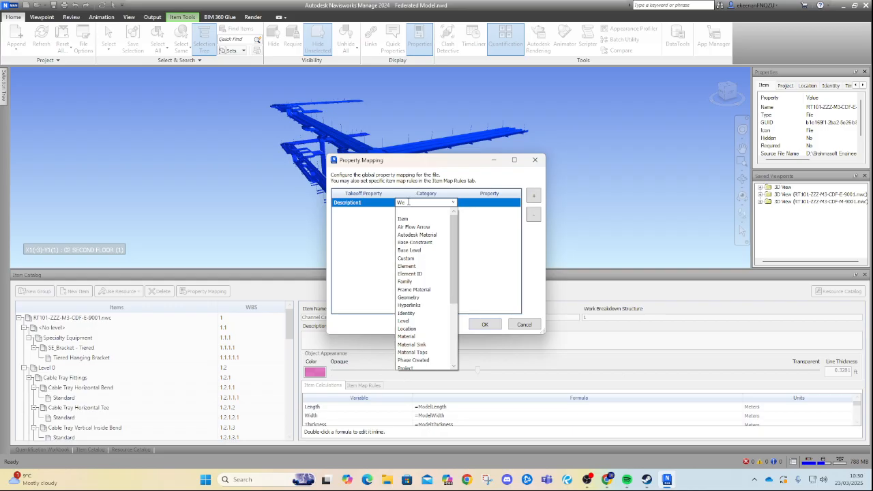
left_click(407, 265)
left_click(435, 204)
left_click(462, 230)
Set the Description1 mapping's property to Length.
left_click(480, 204)
left_click(512, 206)
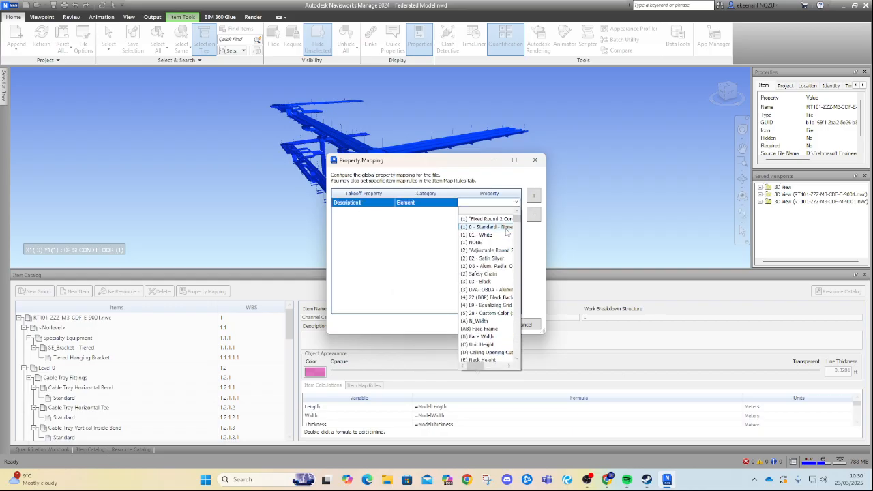
type("Length")
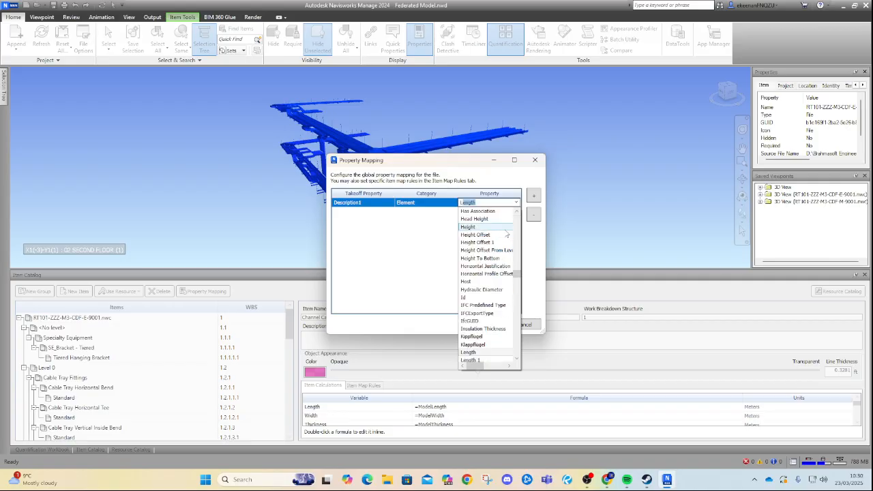
left_click(477, 351)
left_click(435, 251)
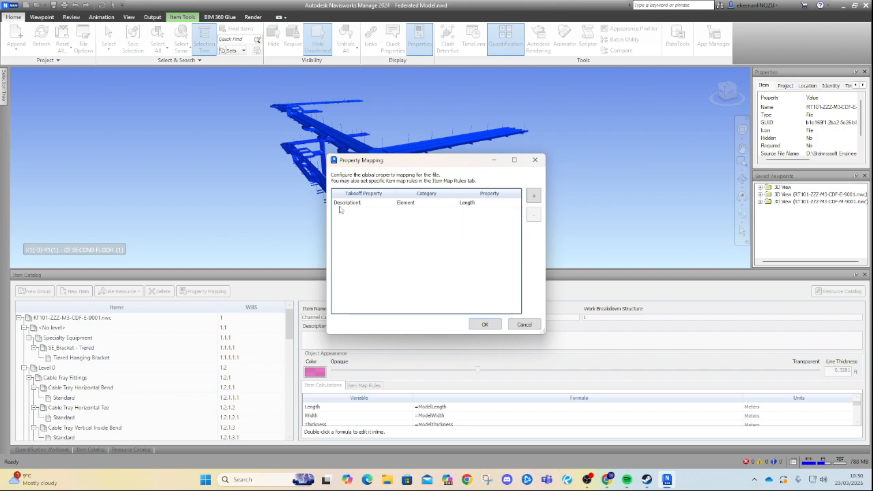
Add a second mapping row for Description2 with the category Element.
left_click(533, 196)
left_click(367, 211)
left_click(389, 212)
left_click(354, 231)
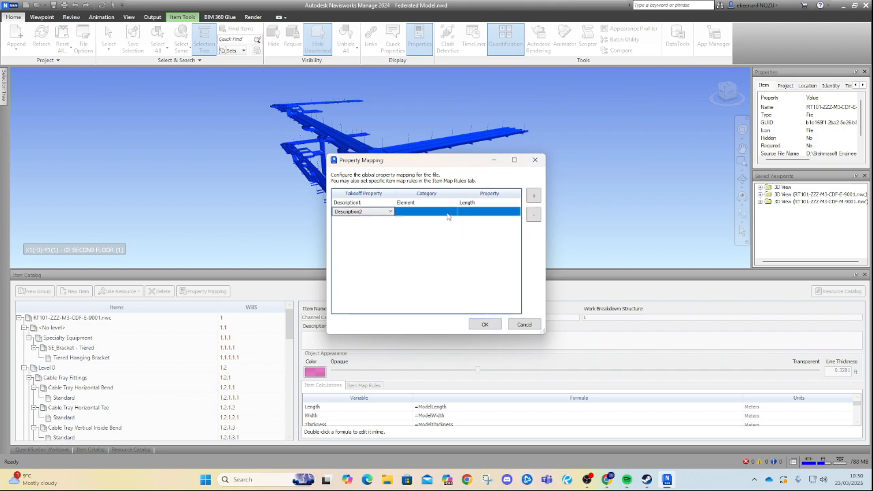
left_click(447, 214)
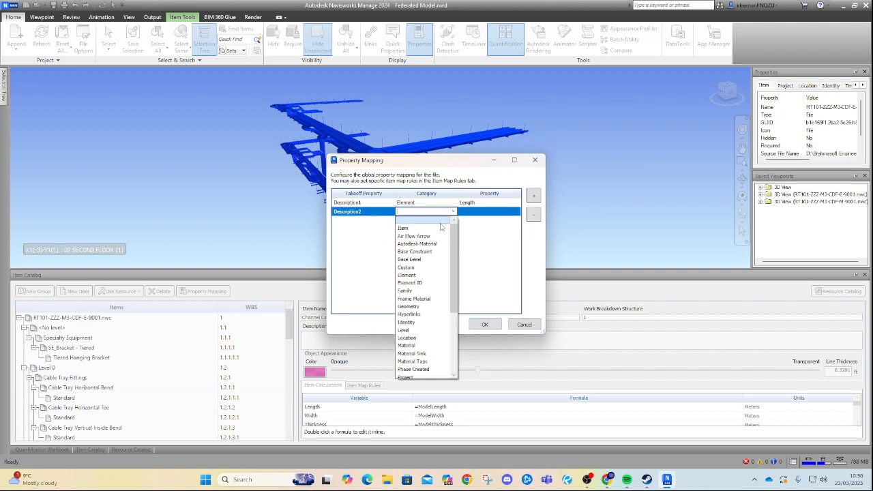
left_click(425, 276)
Set the Description2 mapping's property to Width and confirm the property mapping.
left_click(489, 211)
left_click(488, 211)
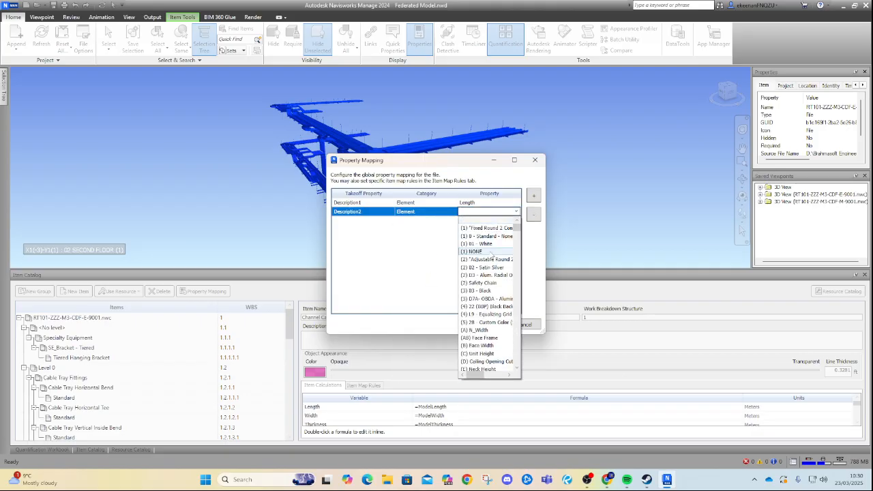
type("W0")
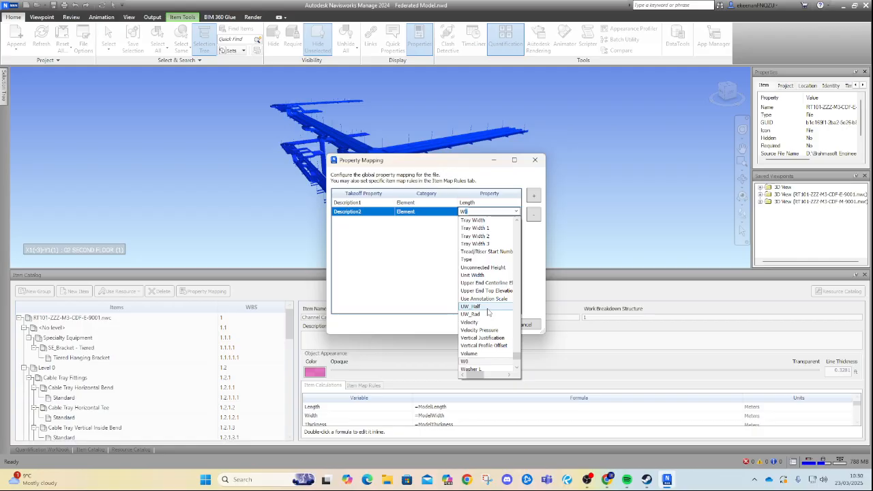
scroll(488, 320, "down", 4)
left_click(480, 283)
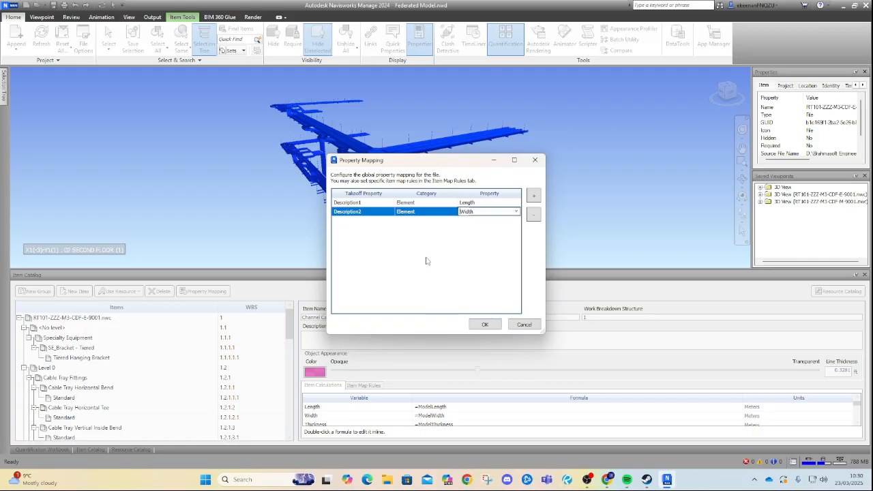
left_click(425, 260)
left_click(486, 326)
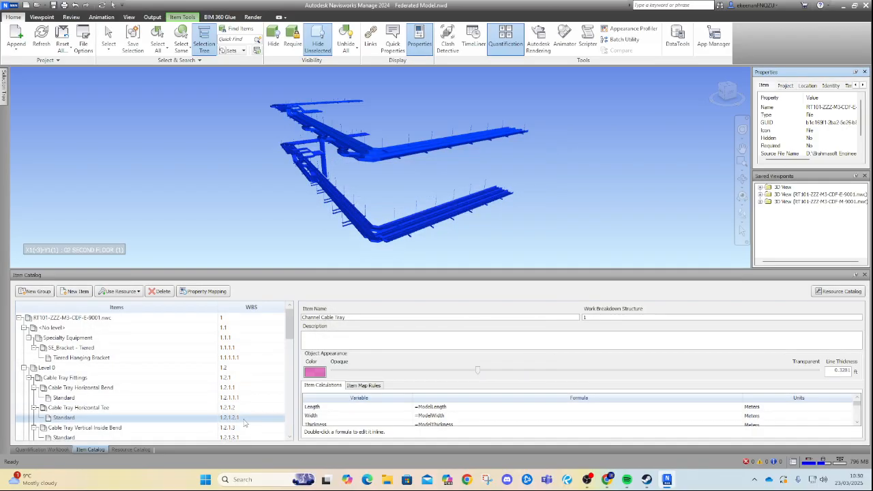
Open the Quantification Workbook and sort the Channel Cable Tray takeoff objects by Description1.
left_click(42, 449)
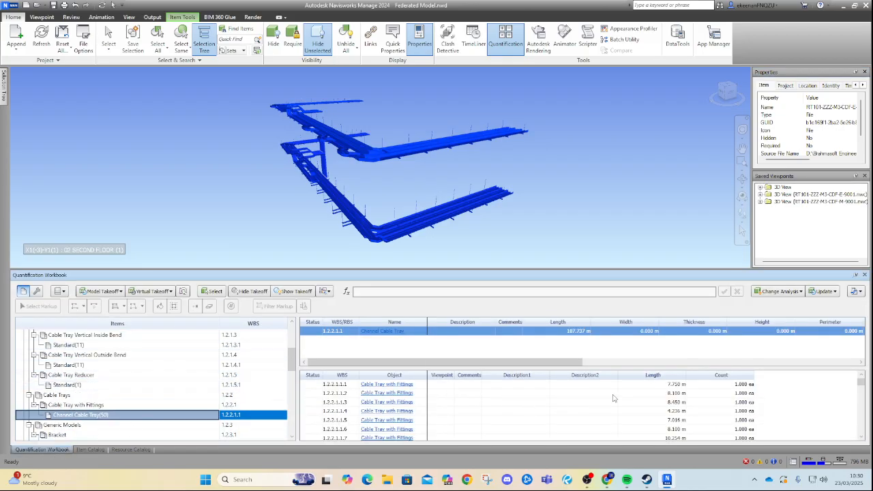
left_click(526, 375)
right_click(527, 376)
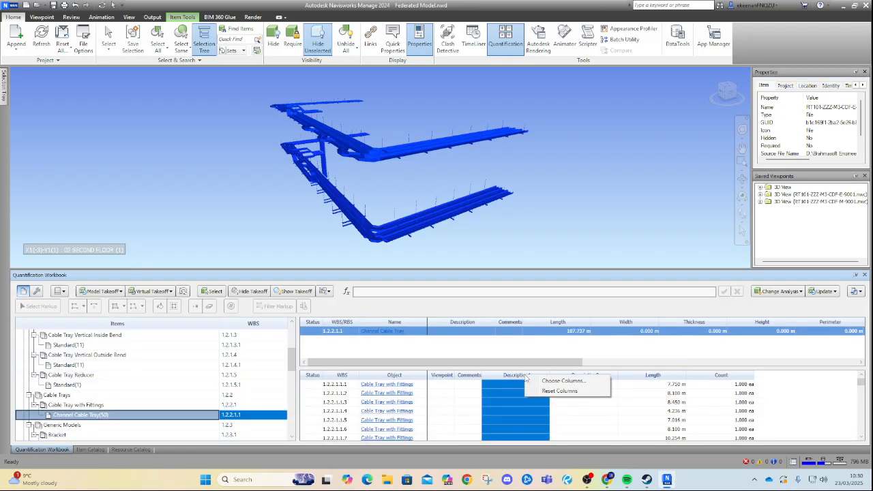
left_click(662, 359)
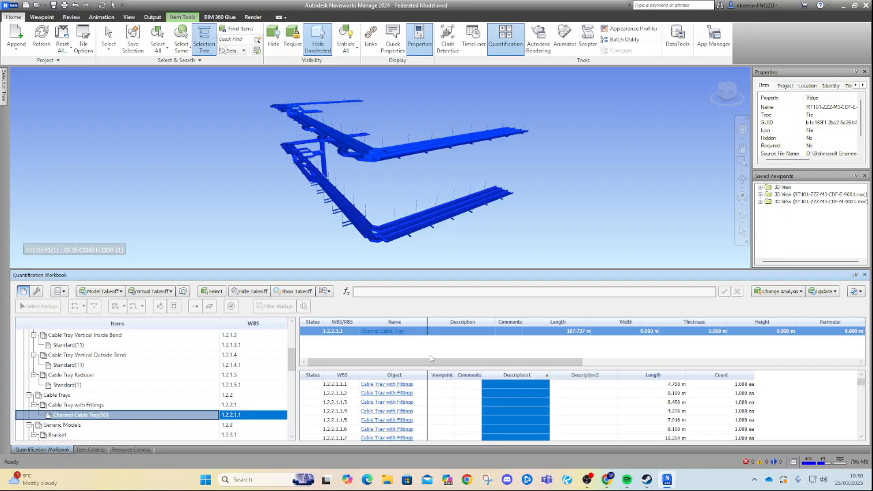
Select all Channel Cable Tray takeoffs and try to update them from the model.
right_click(113, 414)
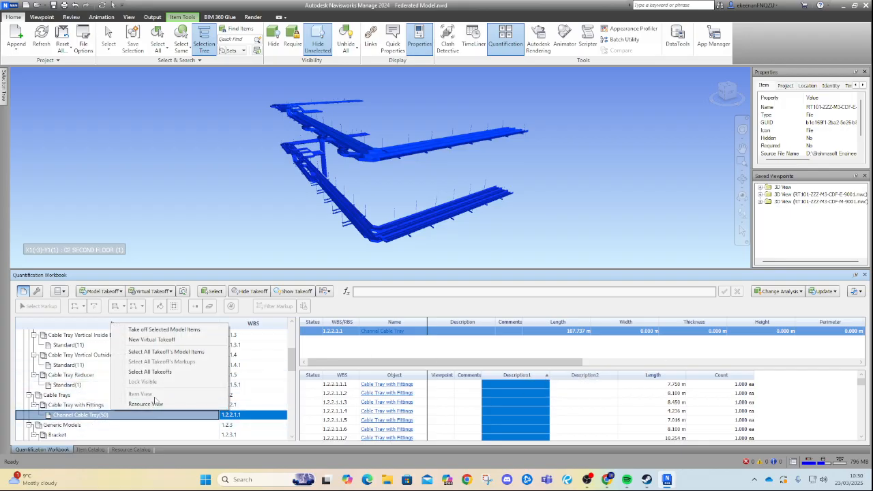
left_click(169, 380)
left_click(823, 291)
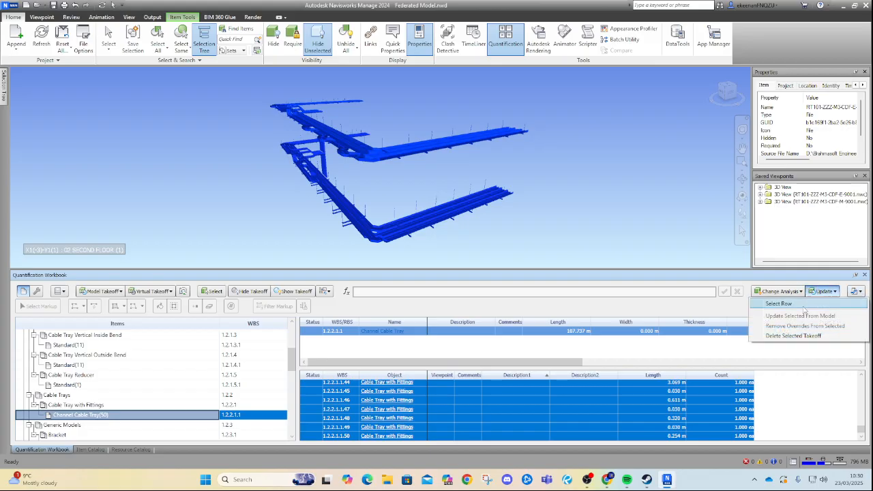
left_click(517, 309)
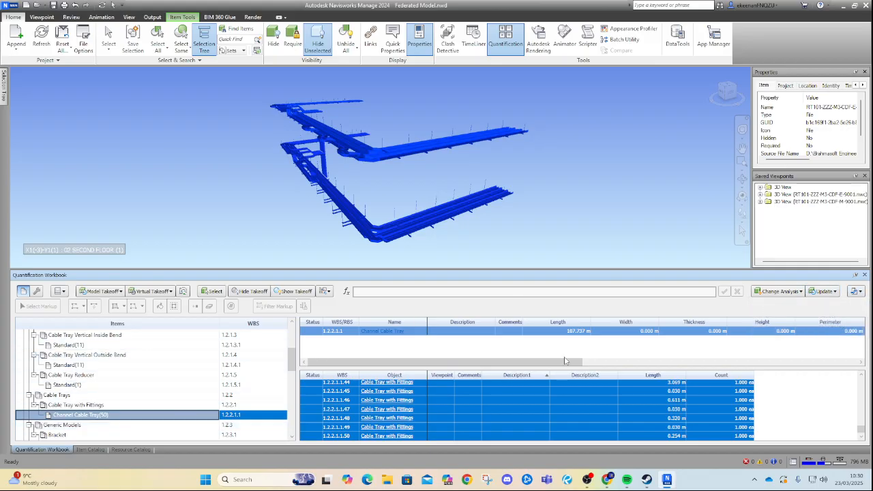
Browse the takeoffs of the cable tray reducer, tiered bracket and generic bracket items.
left_click(68, 385)
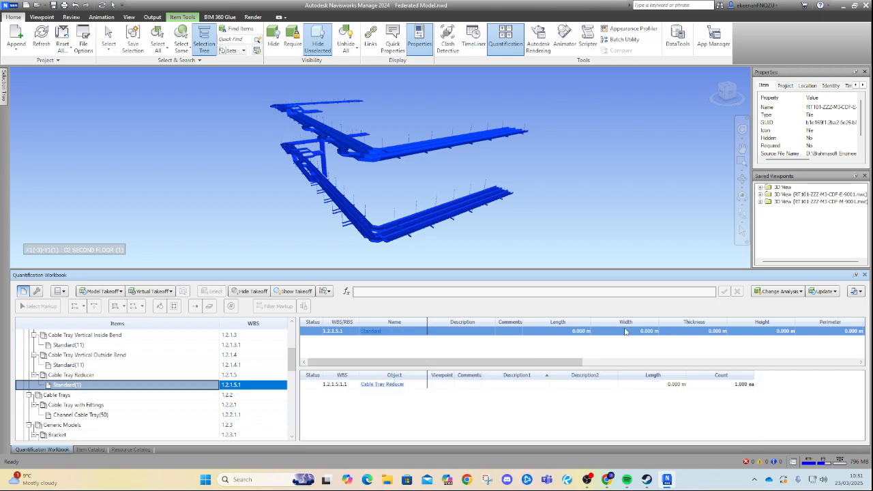
scroll(103, 394, "up", 5)
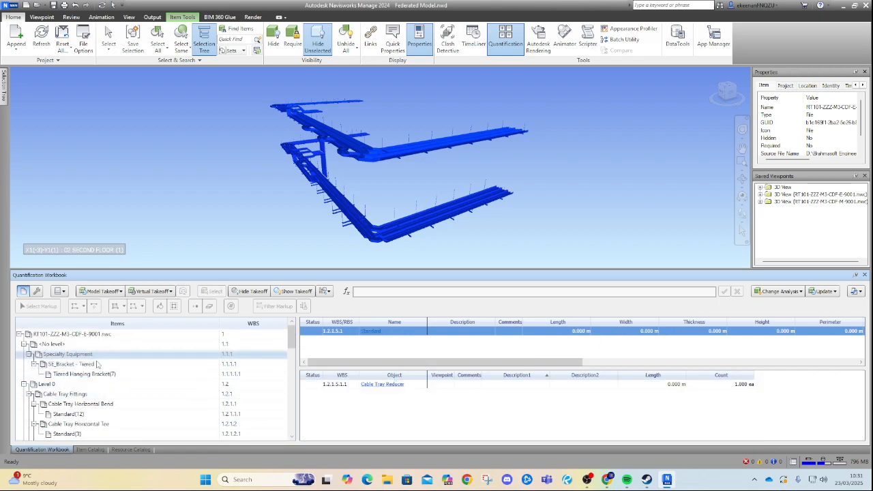
left_click(89, 365)
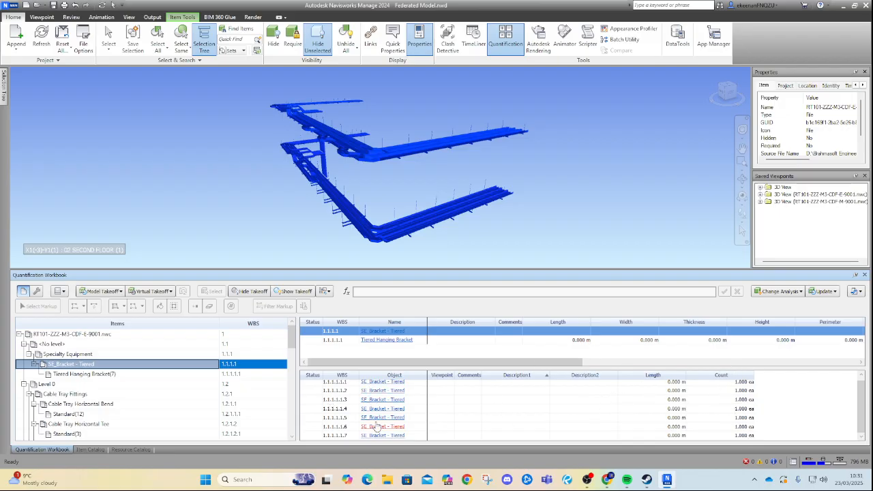
scroll(81, 385, "down", 4)
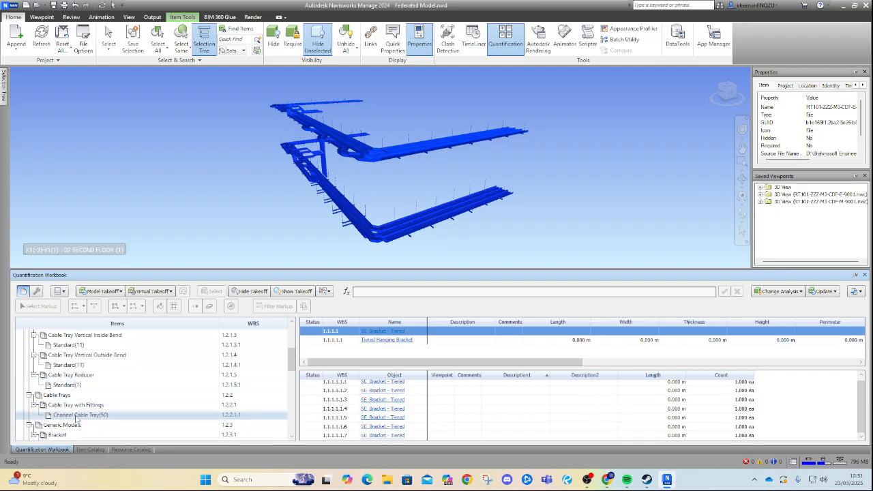
left_click(140, 434)
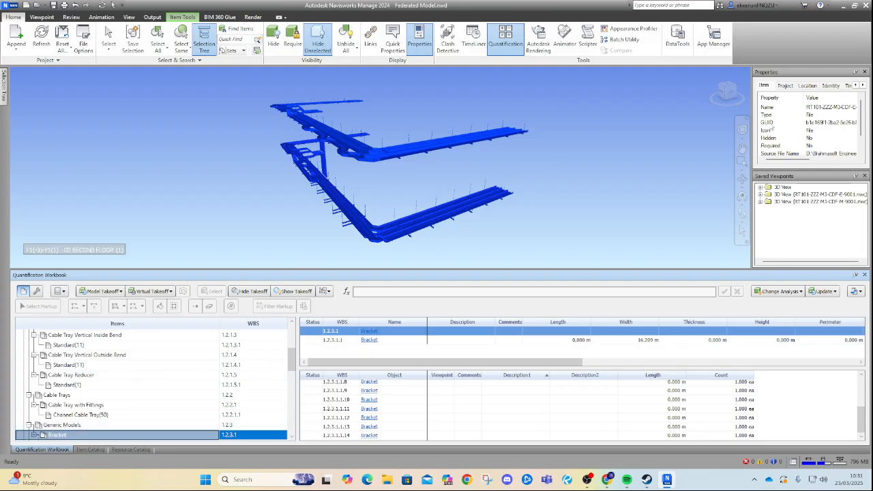
Orbit the 3D model and inspect a bracket's properties.
left_click_drag(410, 206, 380, 125)
key("Escape")
left_click_drag(515, 157, 468, 199)
left_click(742, 233)
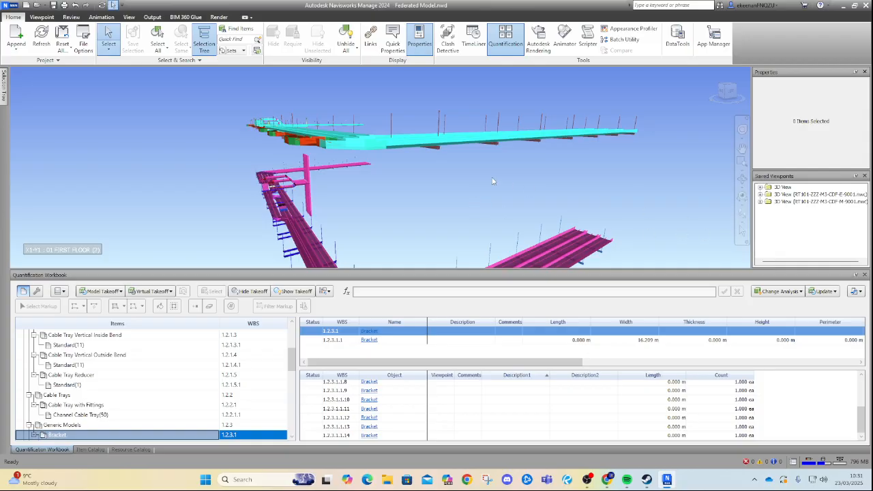
left_click(437, 152)
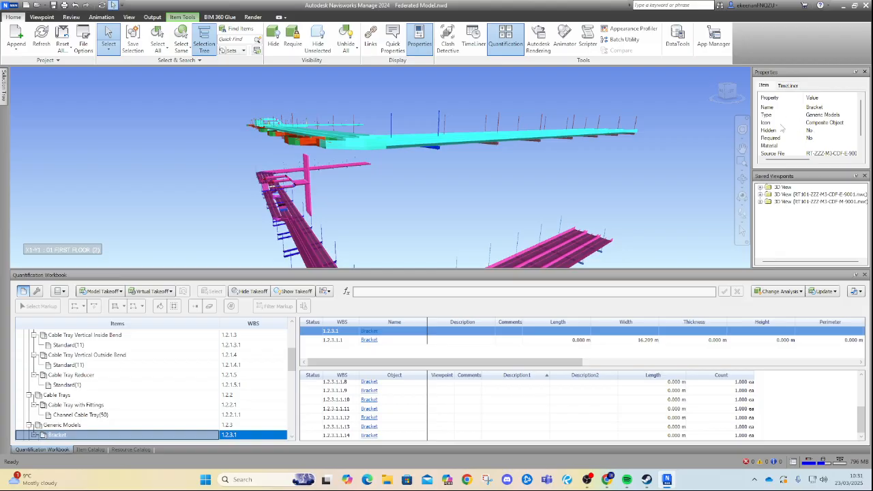
left_click(741, 215)
middle_click_drag(523, 149, 298, 65)
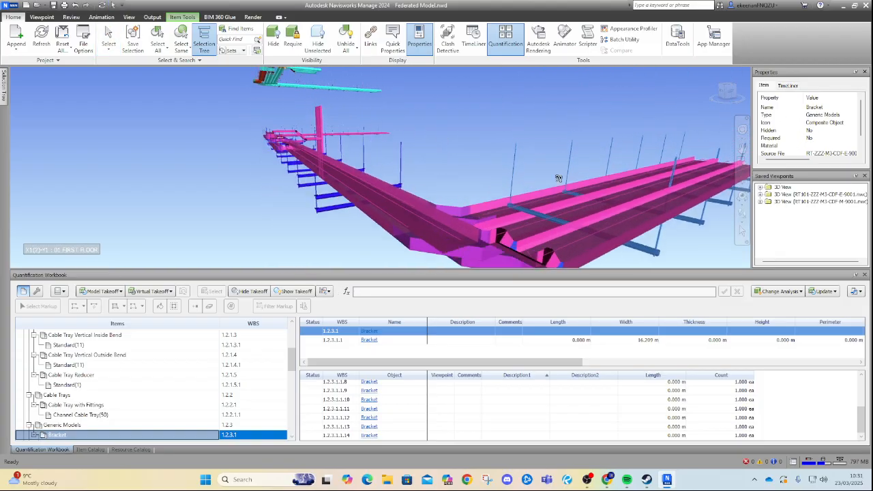
Inspect a tiered hanging bracket's properties and close the Saved Viewpoints panel.
left_click(742, 229)
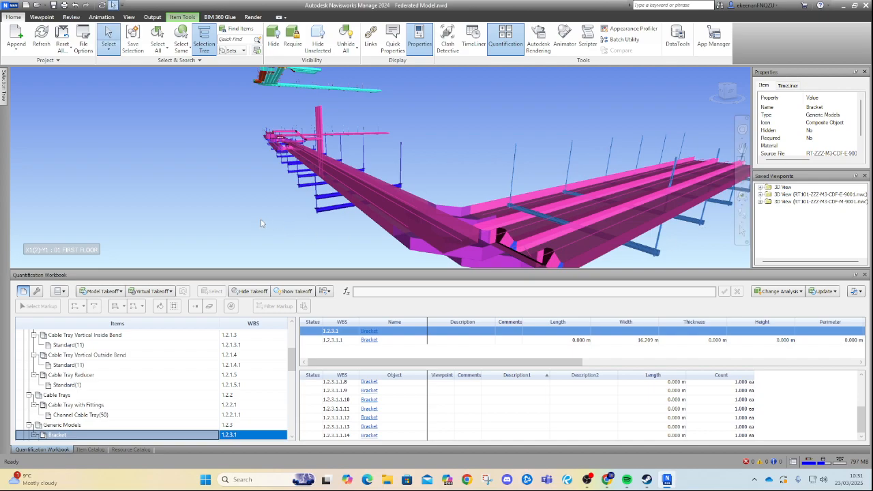
left_click(324, 213)
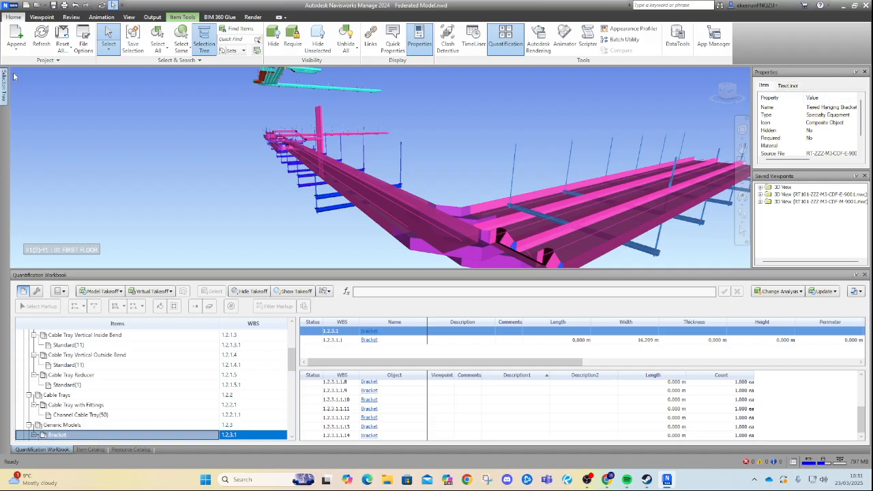
left_click(419, 36)
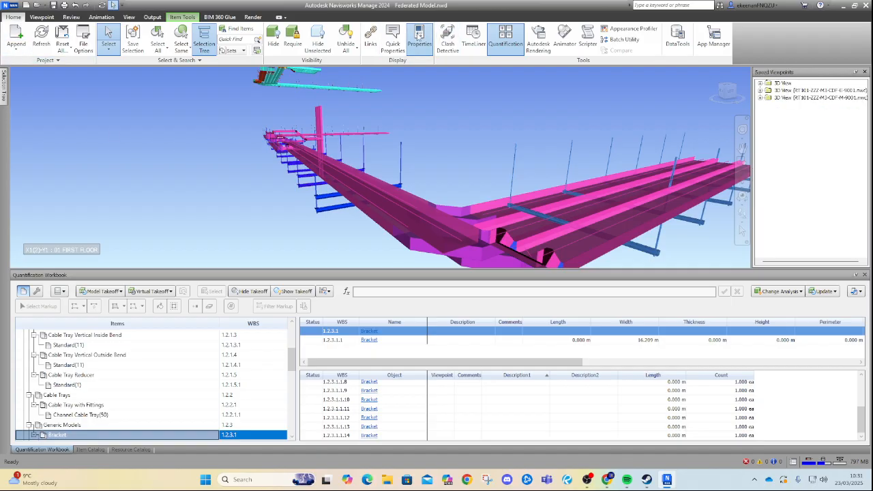
left_click(419, 35)
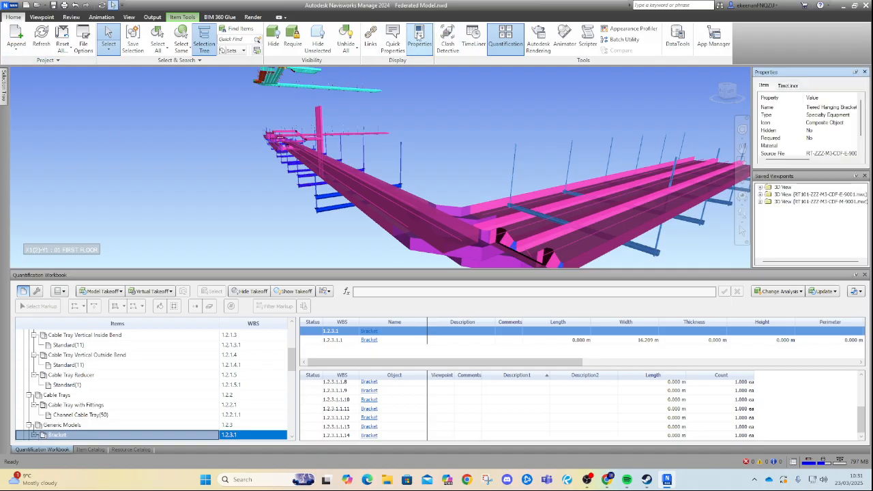
left_click(864, 176)
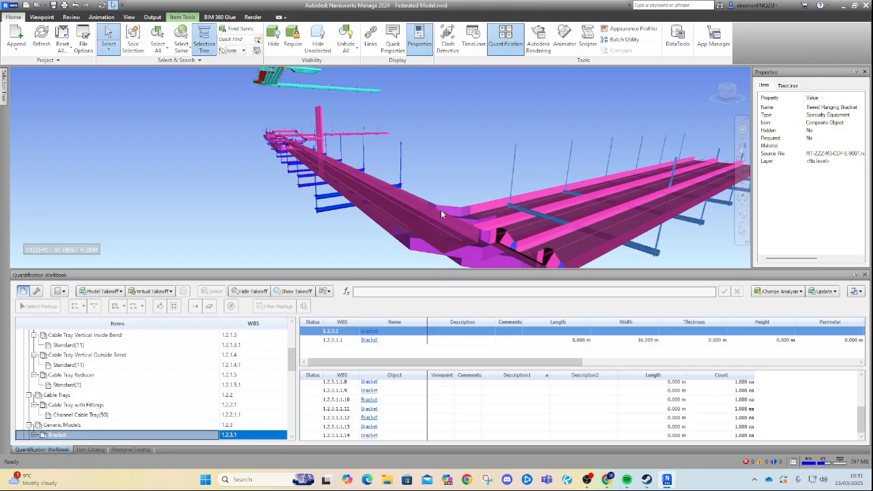
key("Escape")
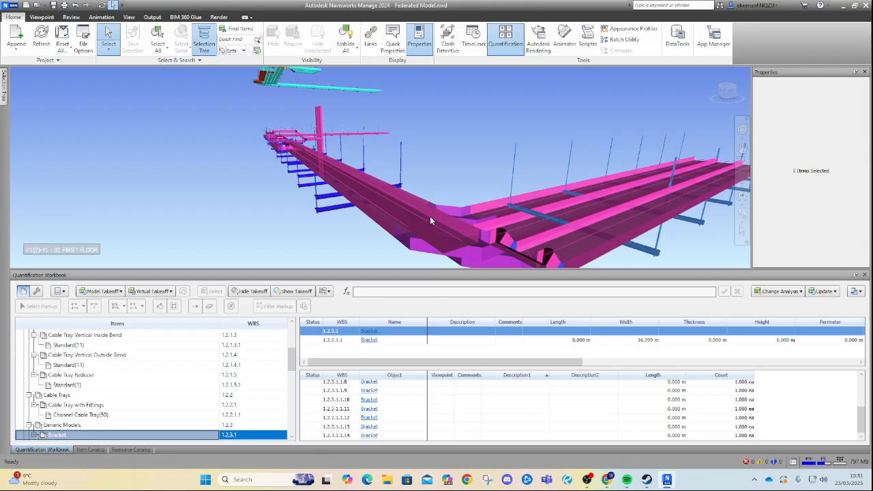
Orbit the model and open the takeoff Update options.
left_click(741, 213)
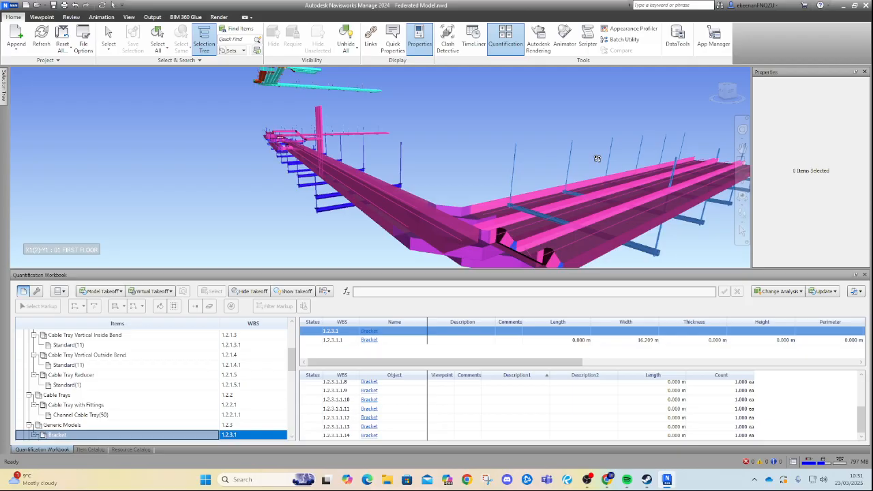
left_click_drag(487, 149, 382, 207)
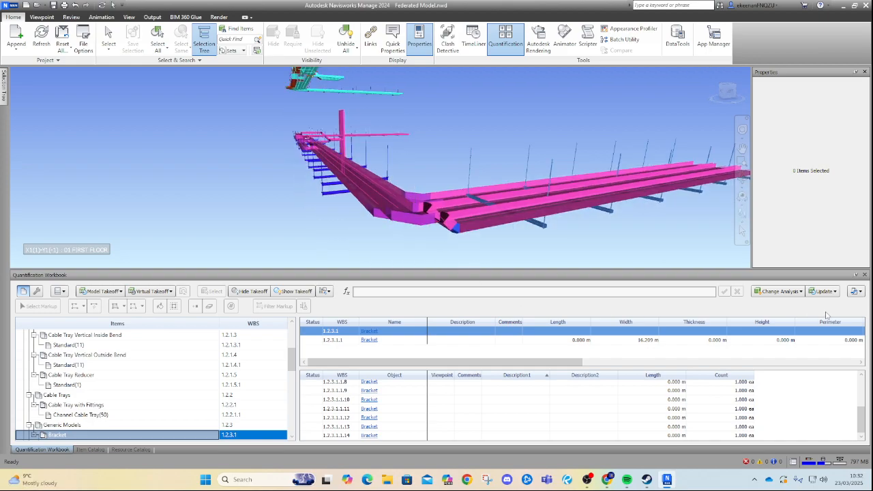
left_click(777, 291)
left_click(776, 306)
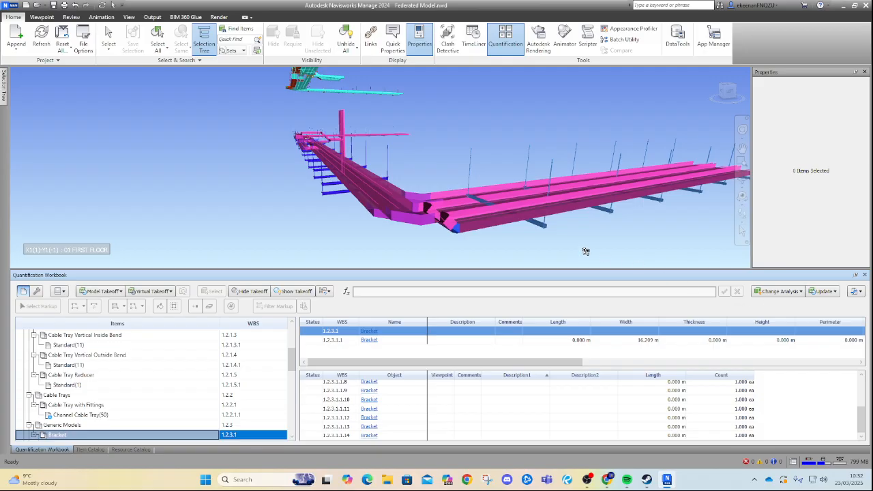
Export the quantities to Excel as New Quantity Report in the Navis folder, opening the file after export.
left_click(858, 292)
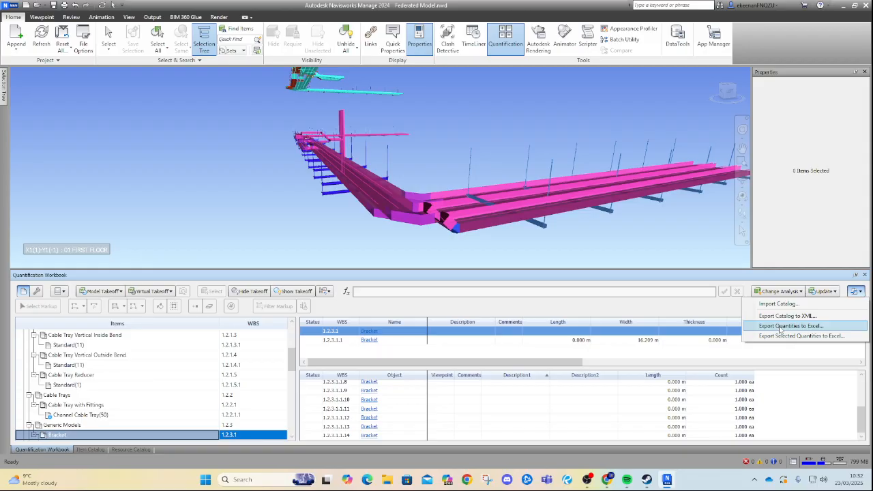
left_click(780, 327)
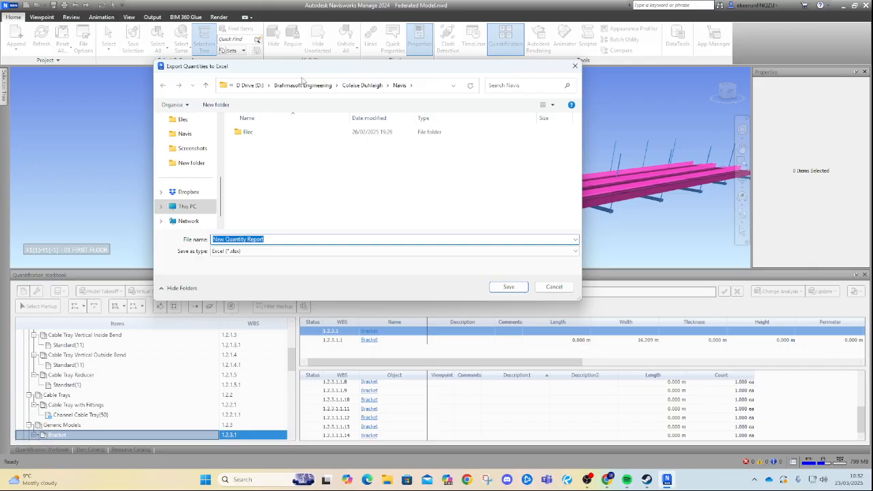
left_click(287, 239)
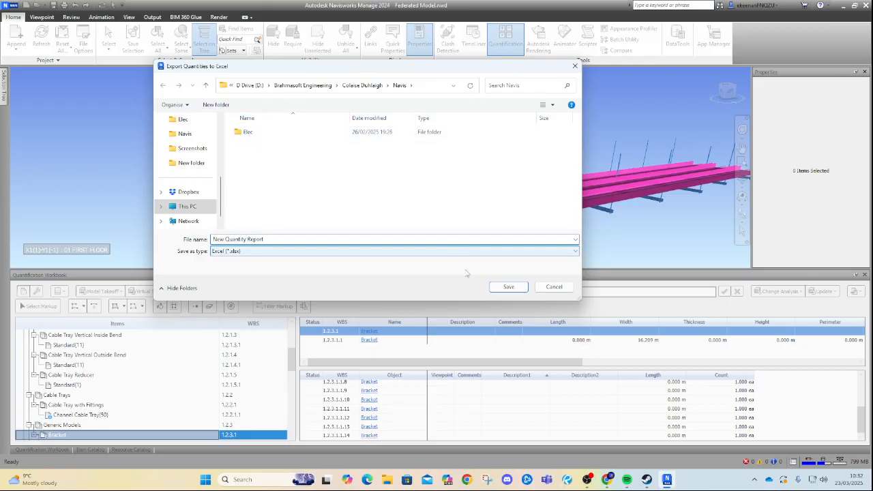
left_click(430, 86)
key("ctrl+c")
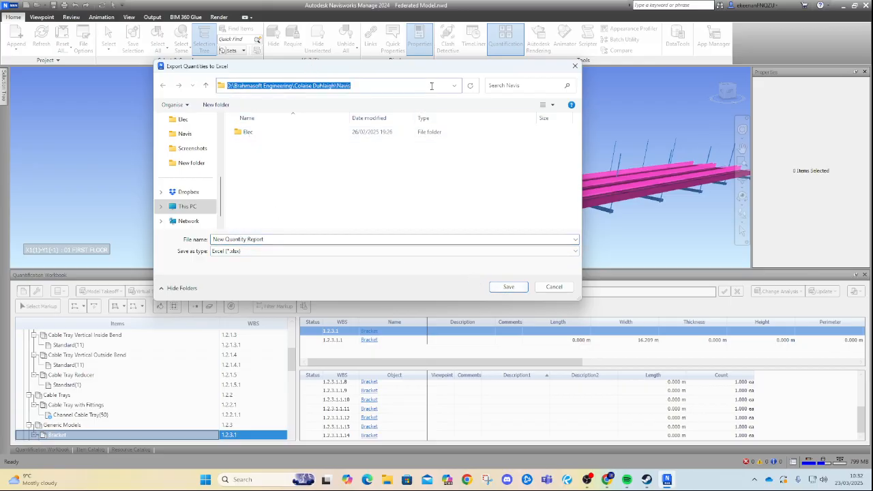
left_click(417, 163)
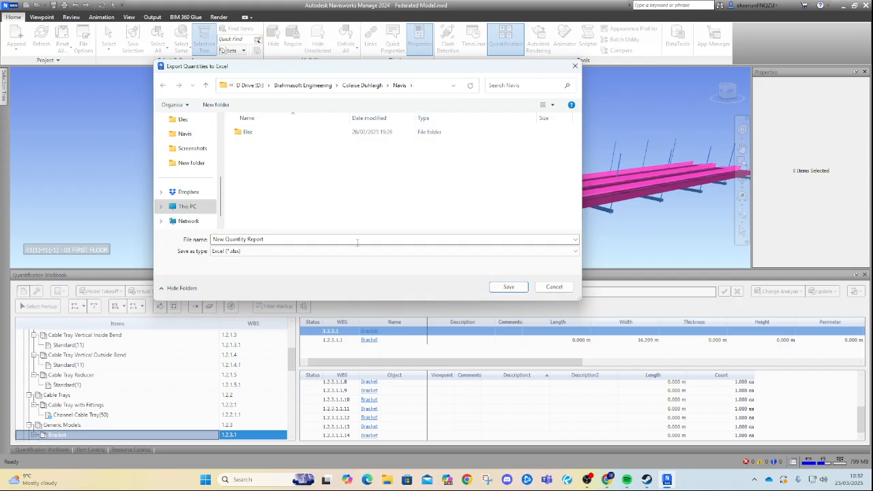
left_click(508, 287)
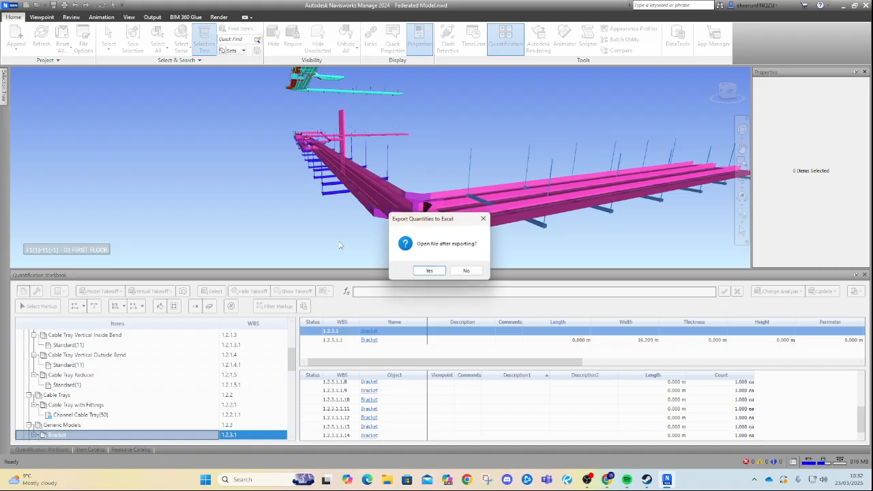
left_click(428, 271)
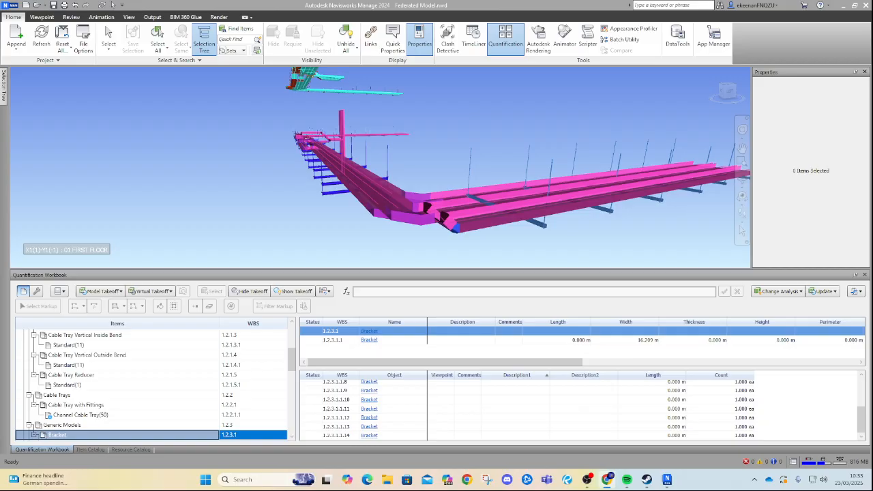
Switch to Google Sheets in the browser and create a blank spreadsheet.
left_click_drag(872, 102, 460, 48)
mouse_move(626, 52)
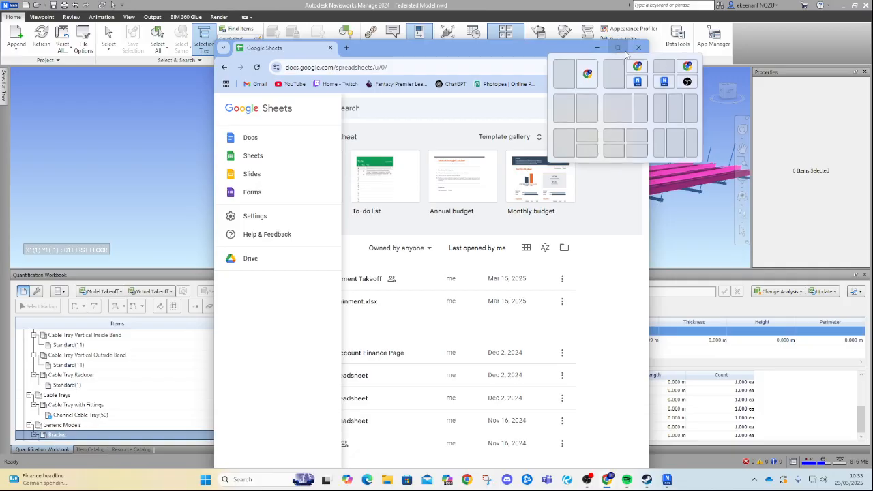
left_click(278, 156)
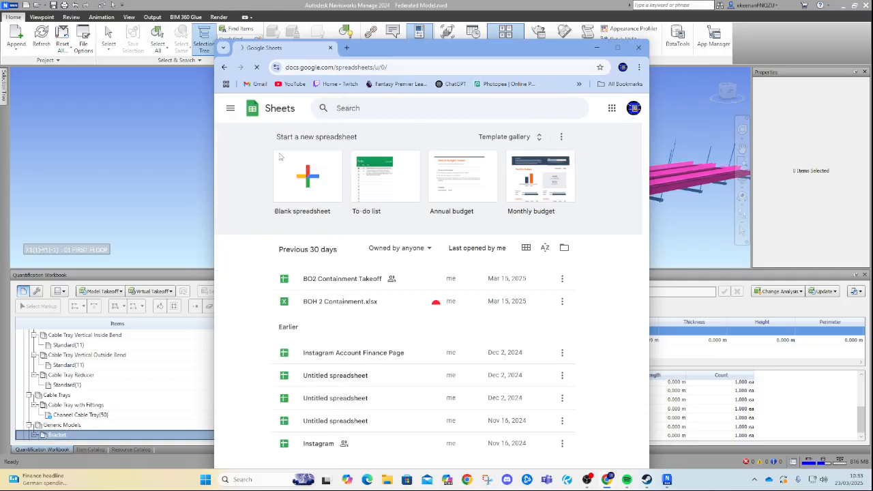
left_click(305, 184)
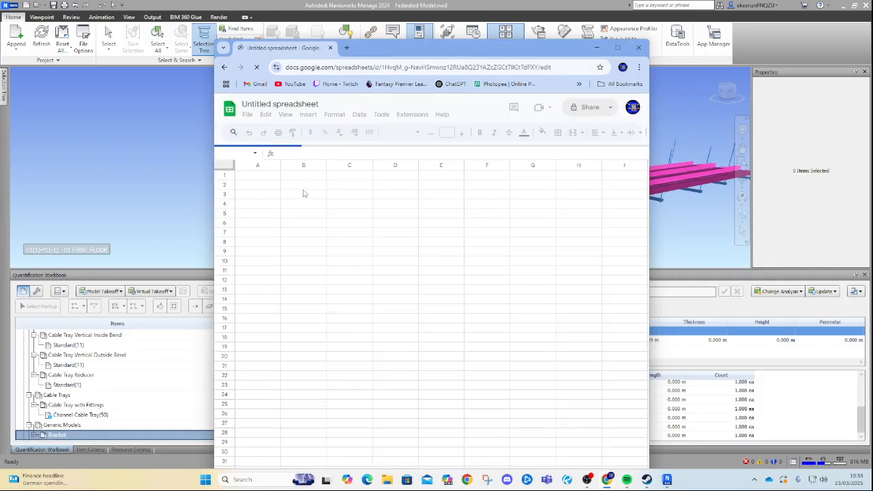
Maximise the spreadsheet window and close the Tables side panel.
left_click(618, 48)
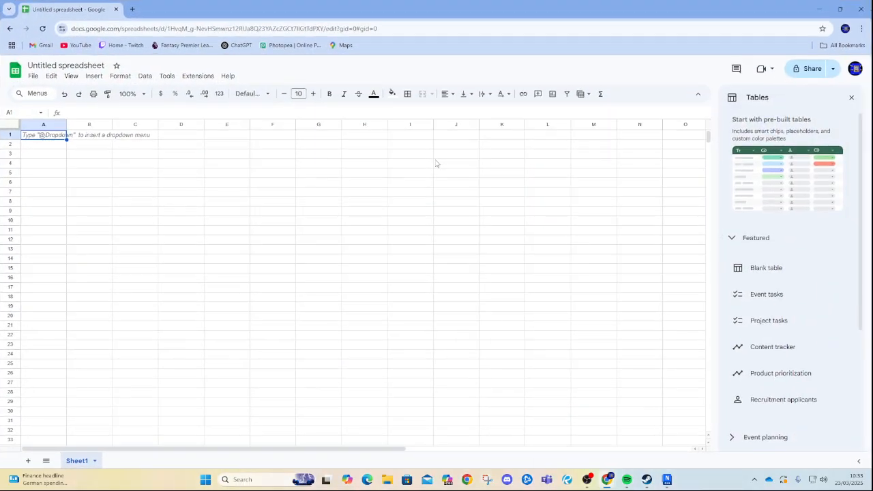
left_click(851, 97)
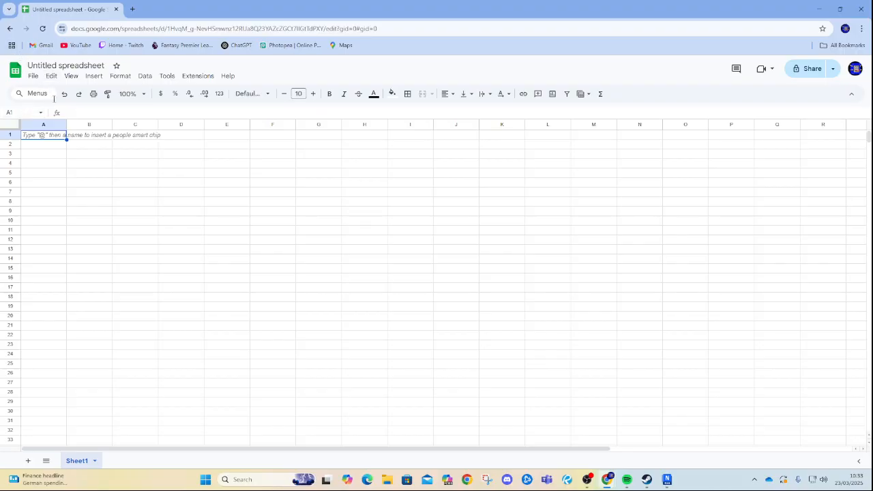
Open the New Quantity Report.xlsx file from the Navis folder by uploading it into Google Sheets.
left_click(34, 77)
mouse_move(31, 78)
left_click(41, 107)
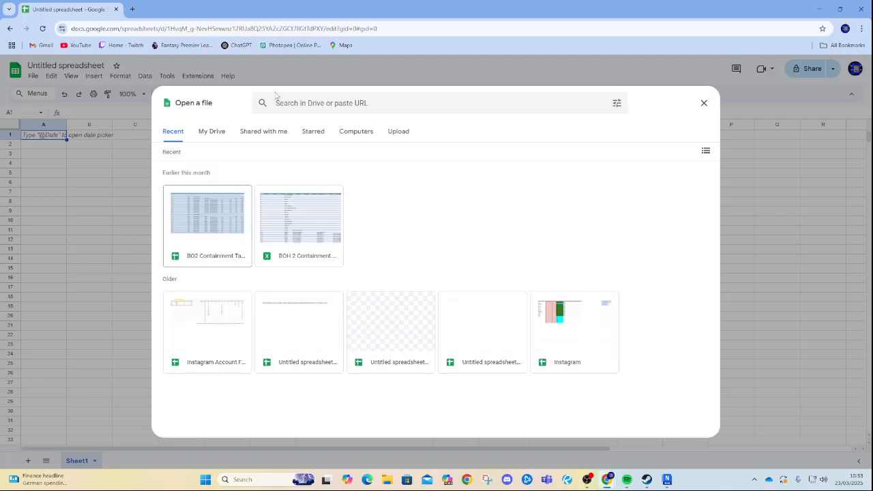
left_click(212, 132)
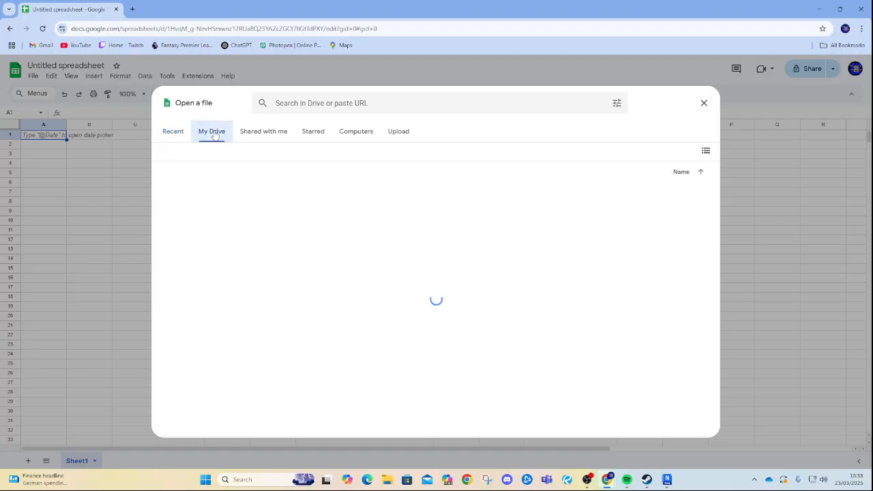
left_click(398, 131)
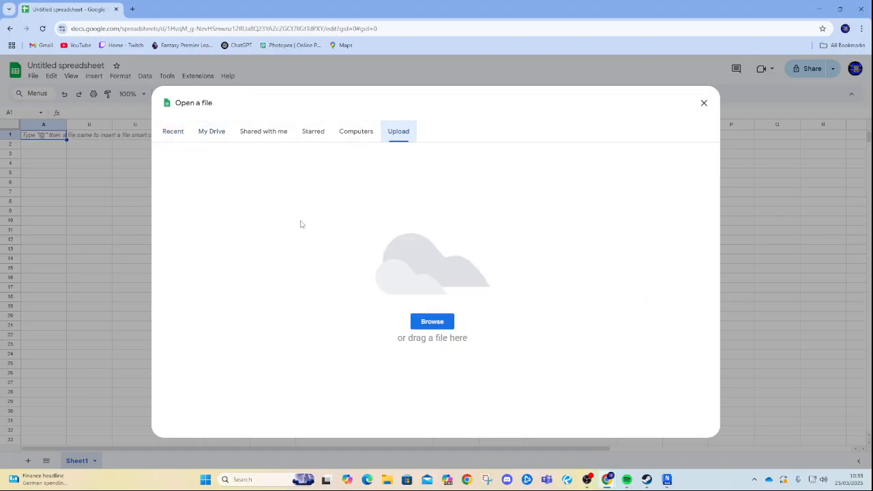
left_click(437, 324)
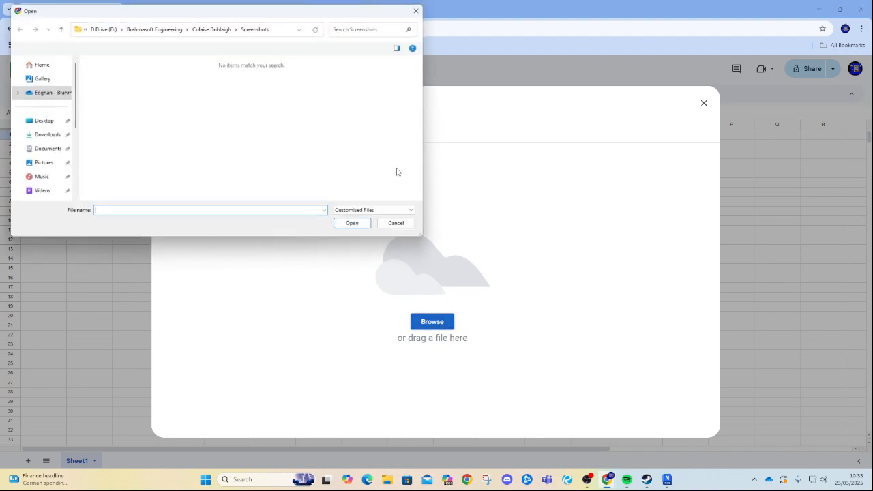
left_click(283, 28)
key("ctrl+v")
key("Return")
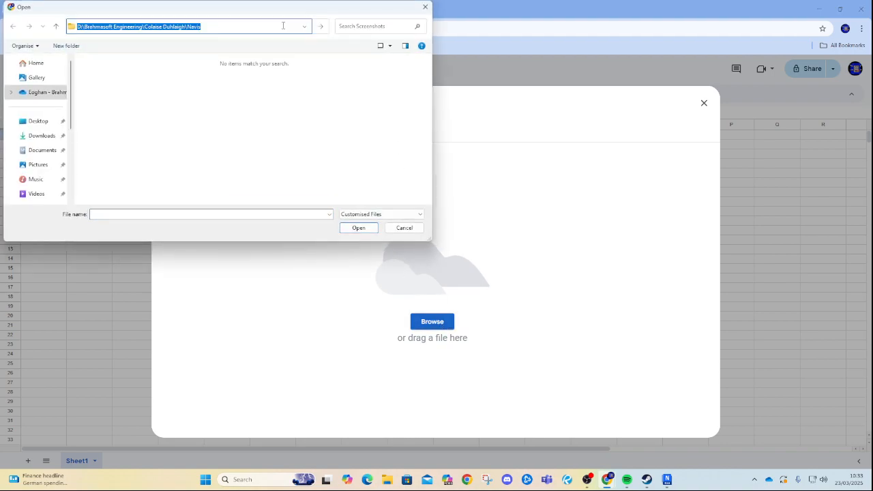
left_click(130, 87)
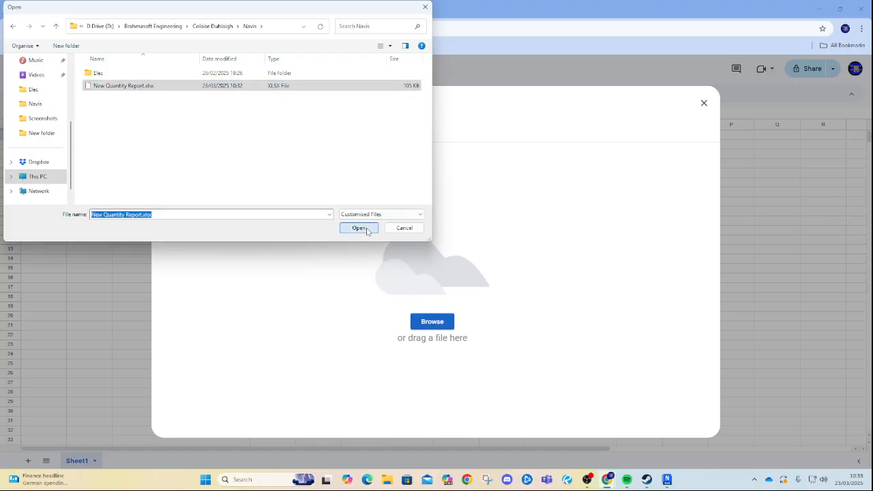
left_click(359, 228)
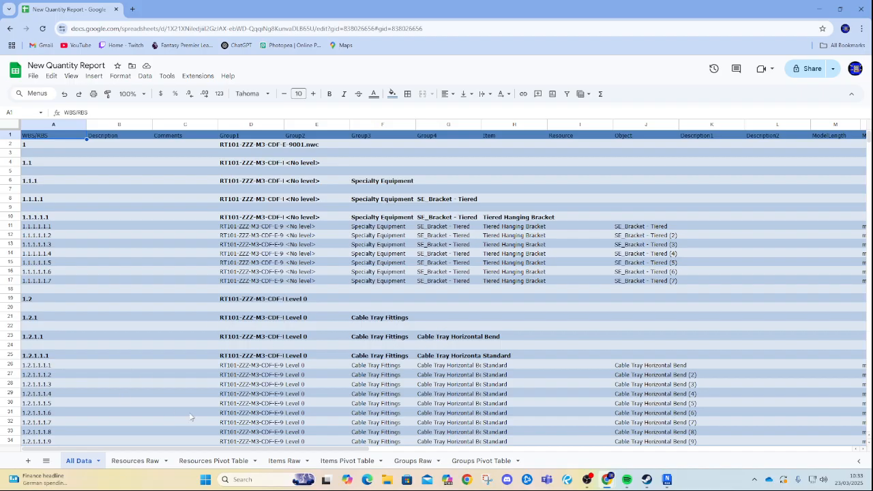
Review each exported sheet tab and scroll across the All Data sheet's columns.
left_click(143, 461)
left_click(215, 460)
left_click(293, 464)
left_click(349, 461)
left_click(414, 461)
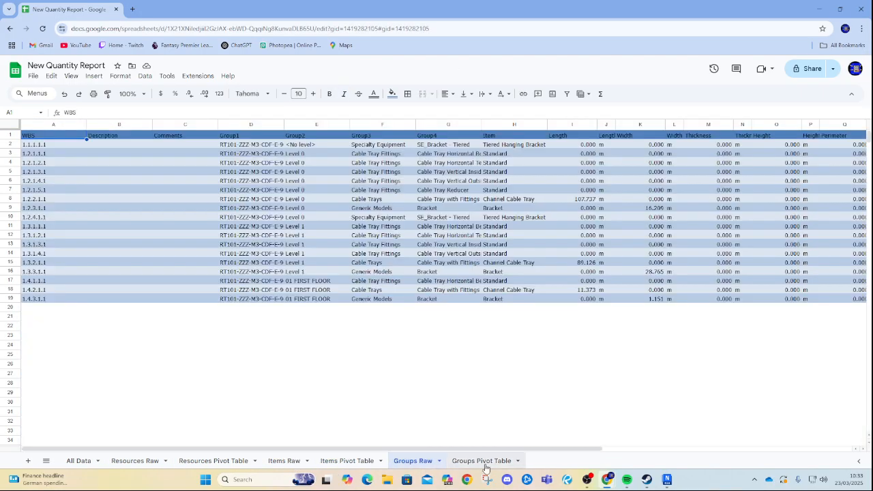
left_click(482, 461)
left_click(80, 460)
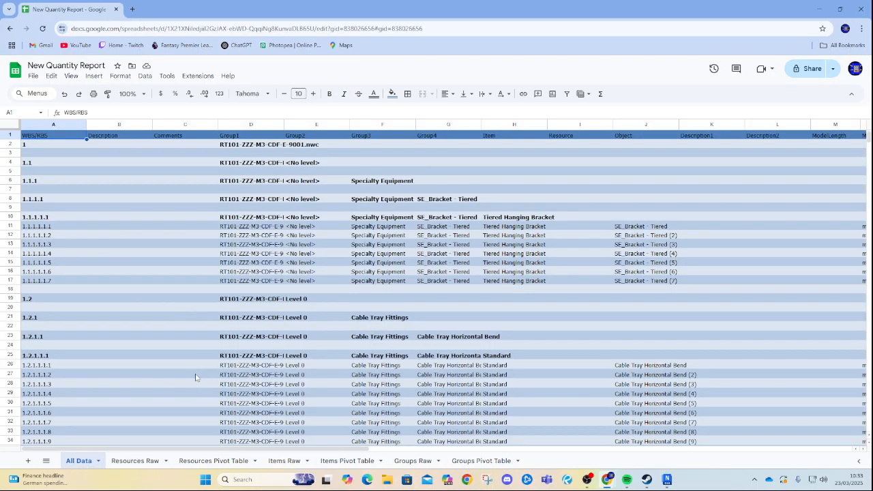
left_click_drag(215, 447, 709, 428)
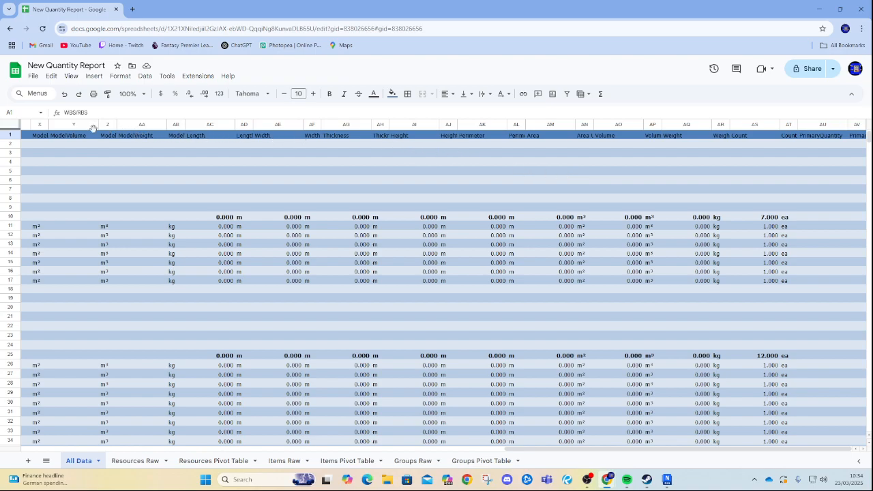
left_click_drag(582, 452, 276, 455)
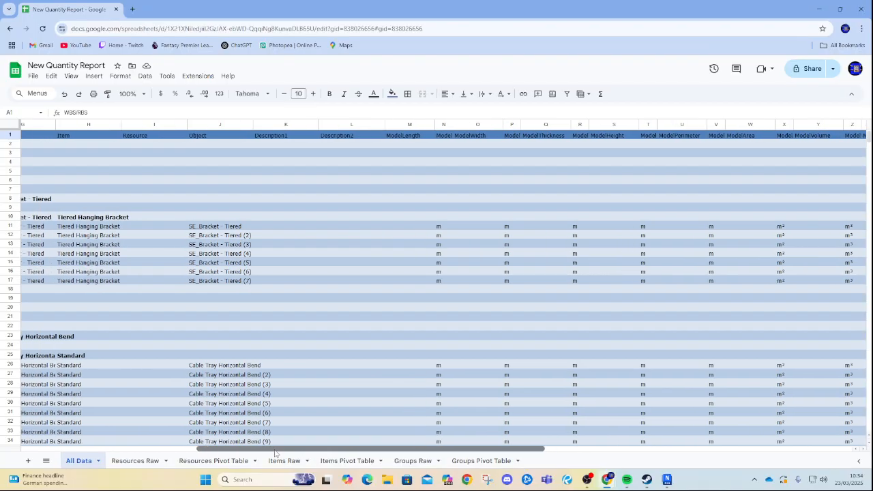
Delete the ModelLength and ModelLength Units columns from the All Data sheet.
left_click(313, 130)
left_click(341, 125)
left_click_drag(394, 454, 431, 454)
left_click(330, 125)
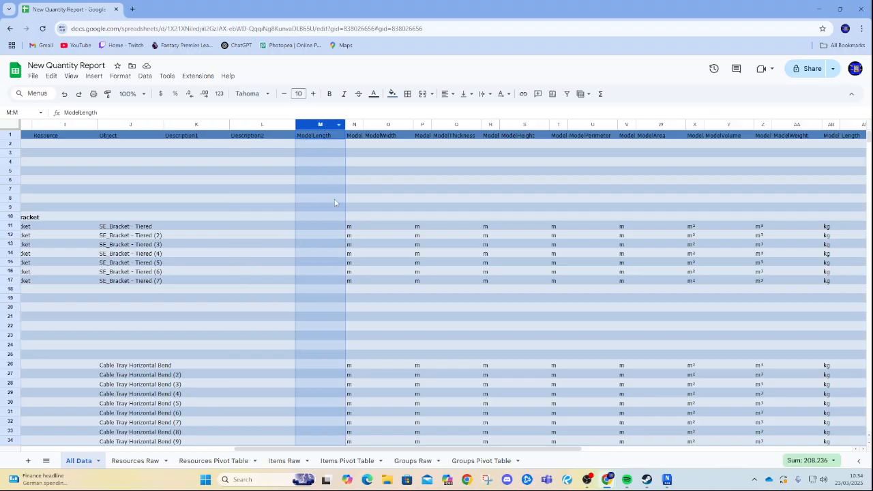
right_click(316, 127)
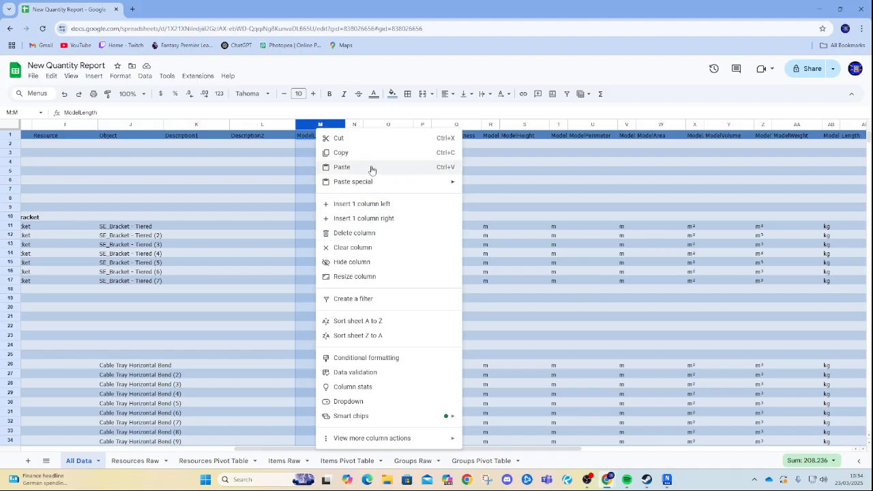
left_click(365, 238)
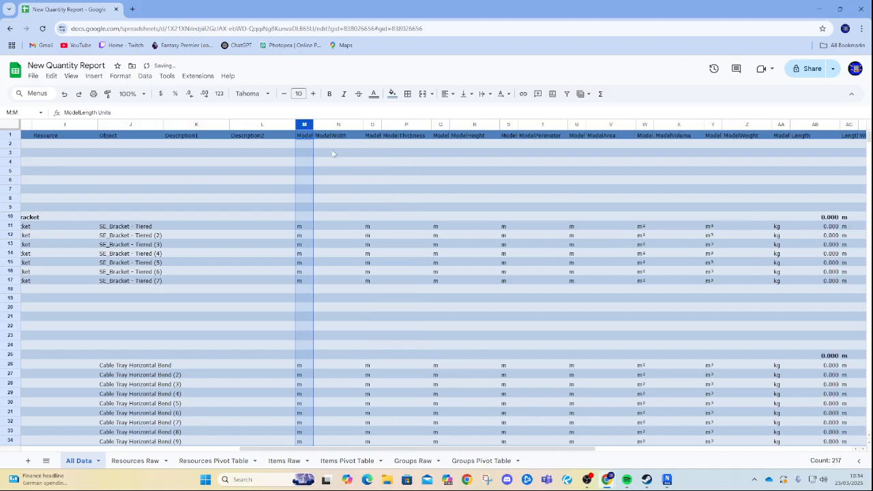
right_click(306, 127)
left_click(356, 235)
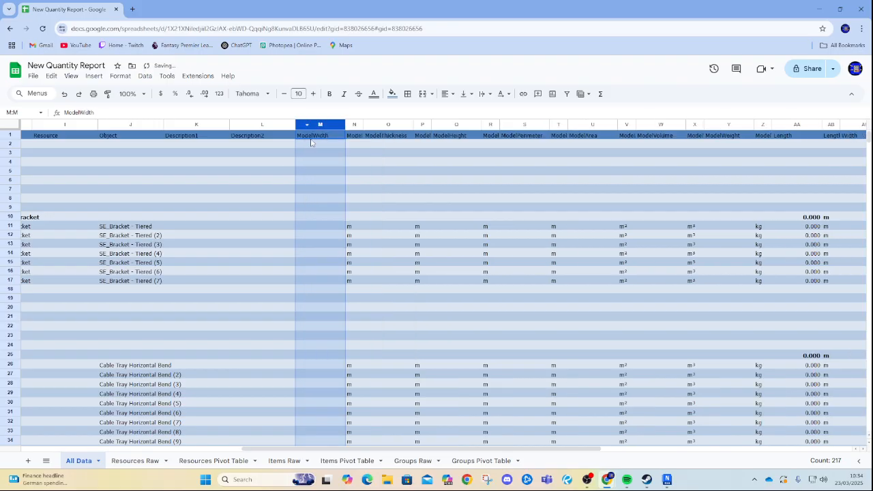
Delete the remaining Model property columns, M through Z, from the All Data sheet.
right_click(350, 127)
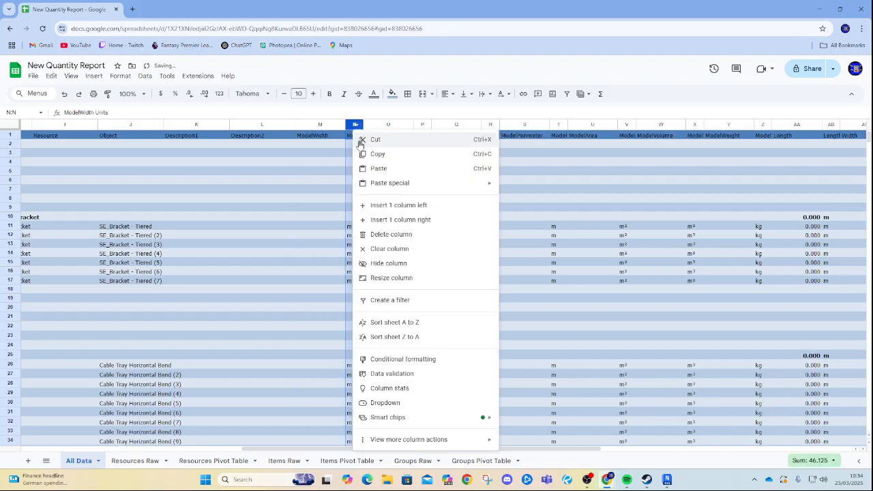
left_click(321, 164)
left_click(320, 125)
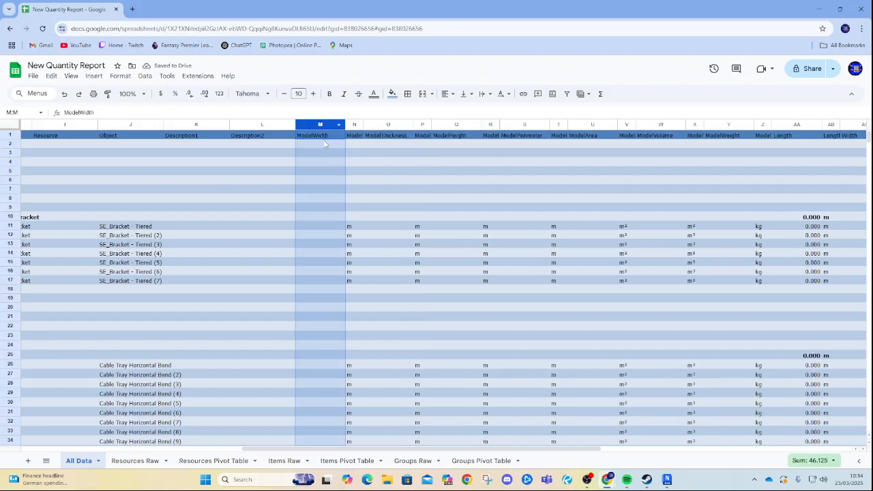
left_click(355, 125, "shift")
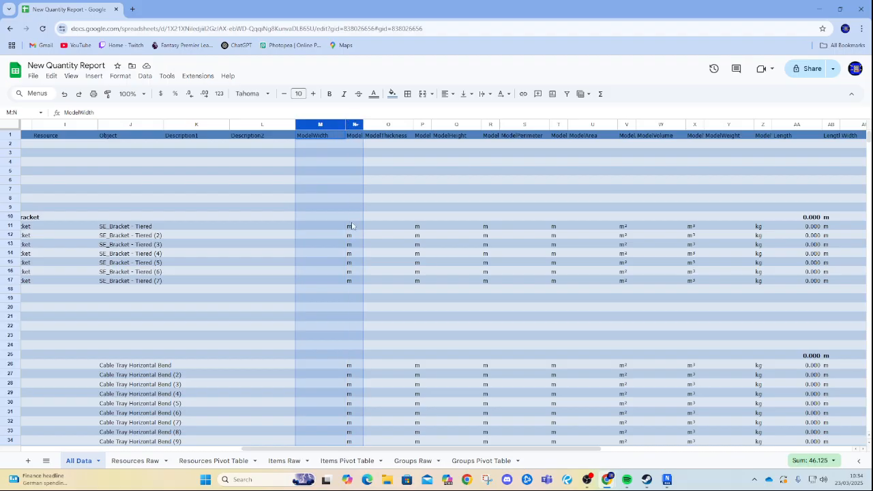
right_click(419, 124)
left_click(383, 184)
left_click(310, 125)
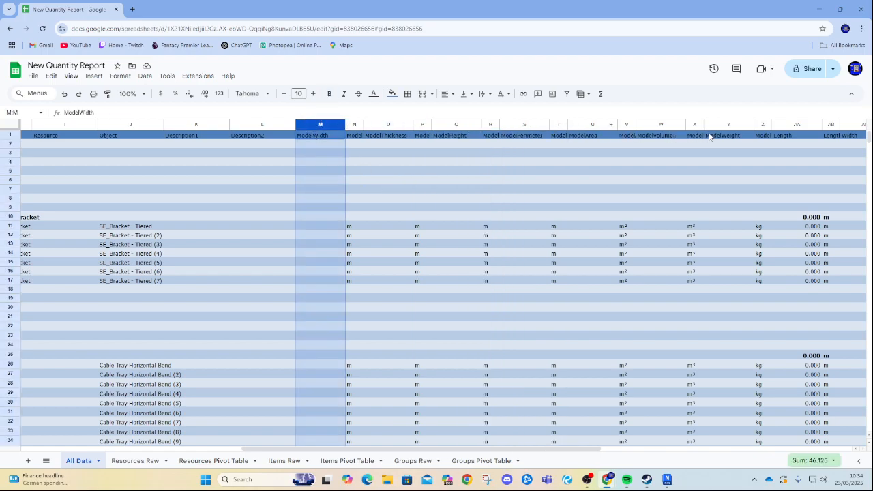
left_click(761, 126, "shift")
right_click(762, 127)
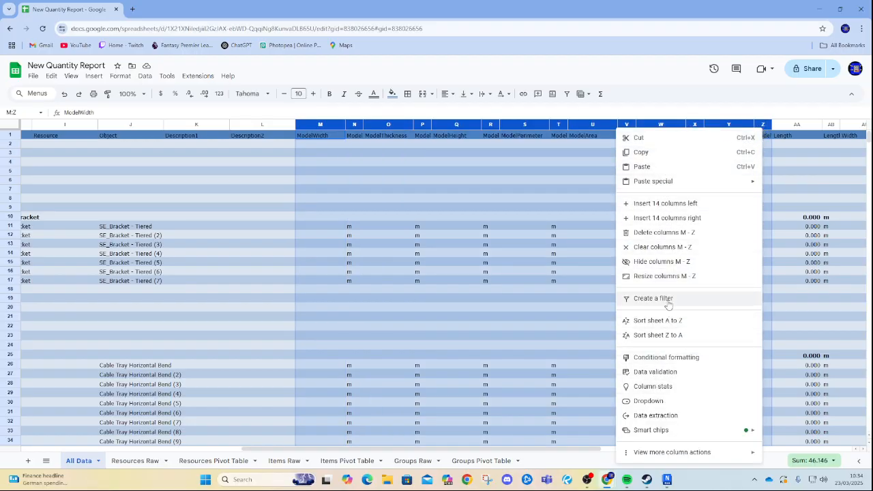
left_click(663, 232)
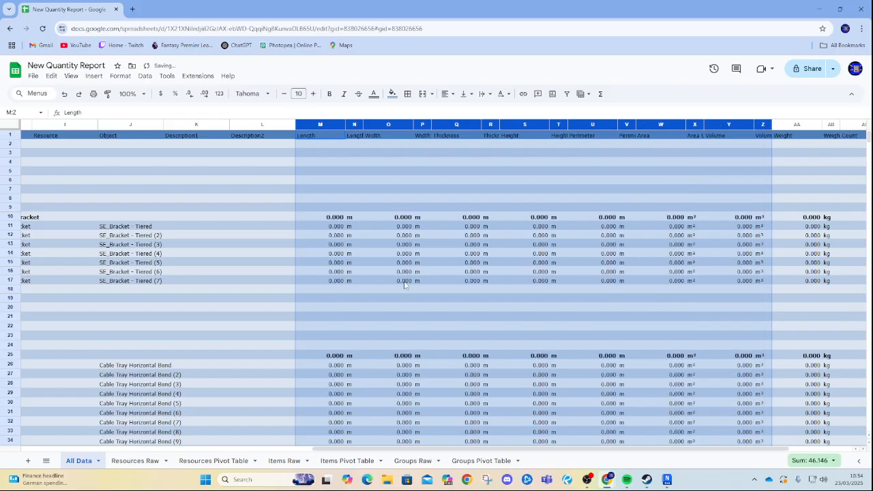
Delete the Thickness through Weight Units columns, keeping Length, Width and Count.
left_click(327, 163)
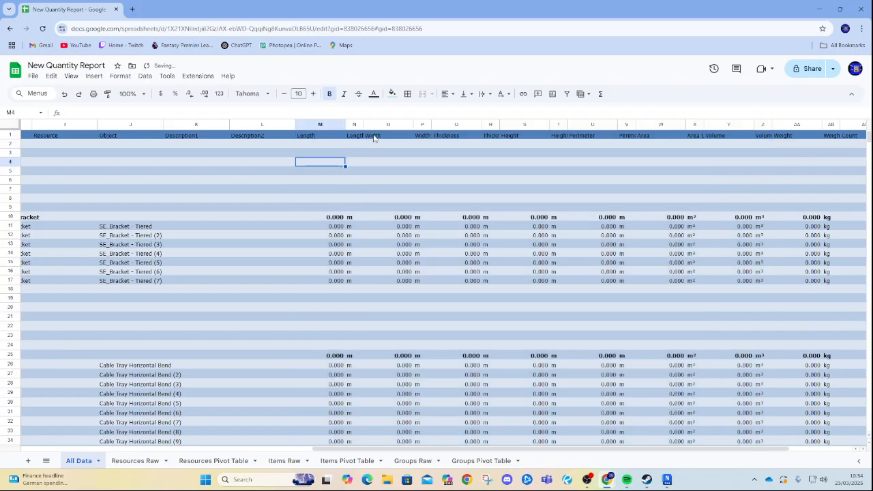
left_click(456, 124)
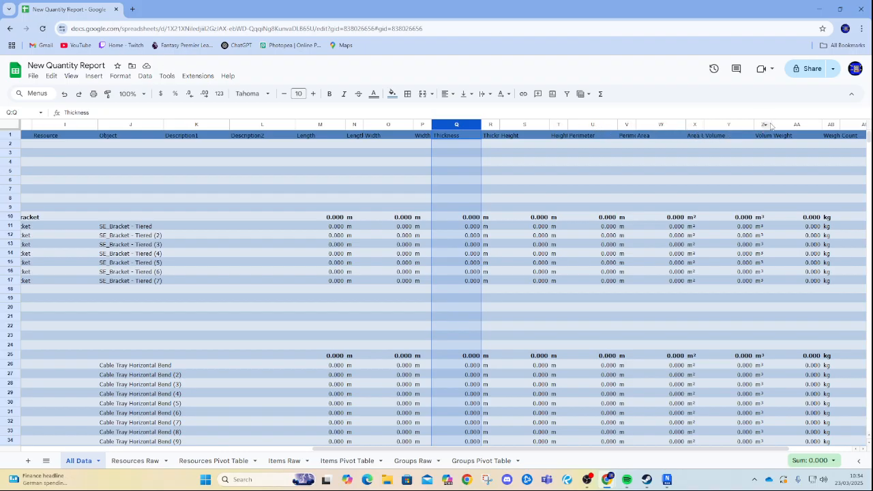
right_click(830, 128)
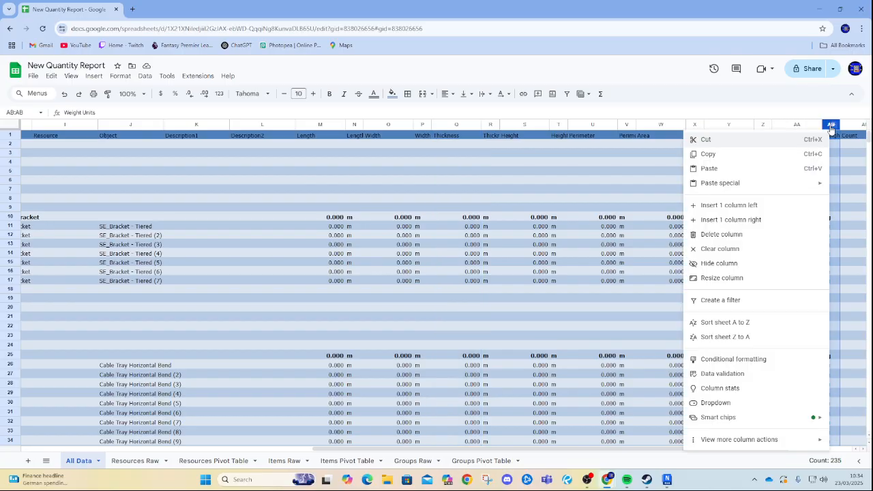
left_click(447, 126, "shift")
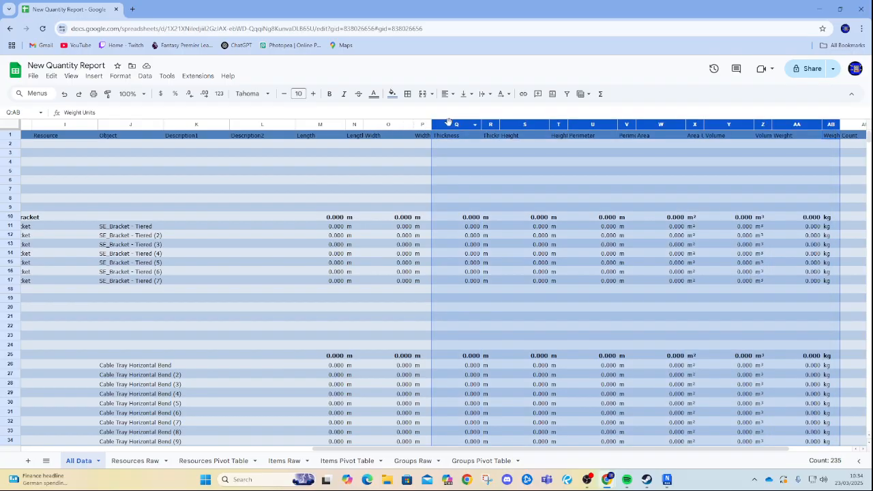
right_click(449, 127)
left_click(498, 230)
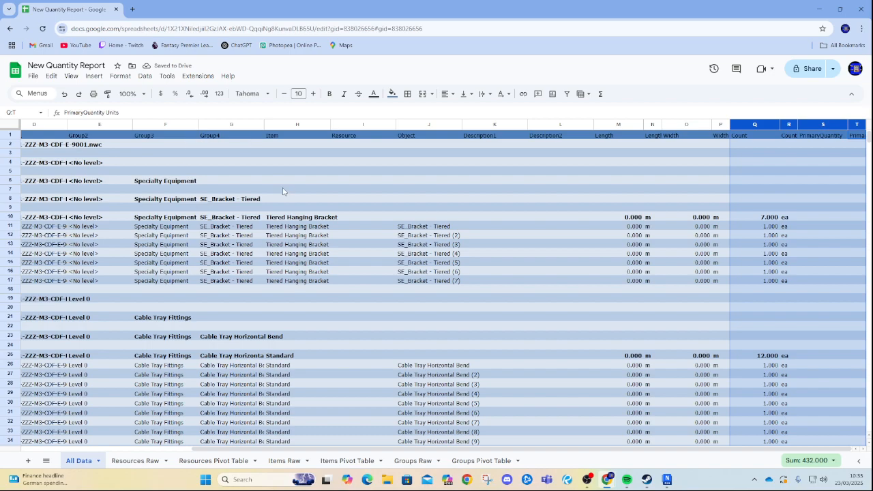
Delete the Resource column and resize the Object column to fit its contents.
left_click(356, 127)
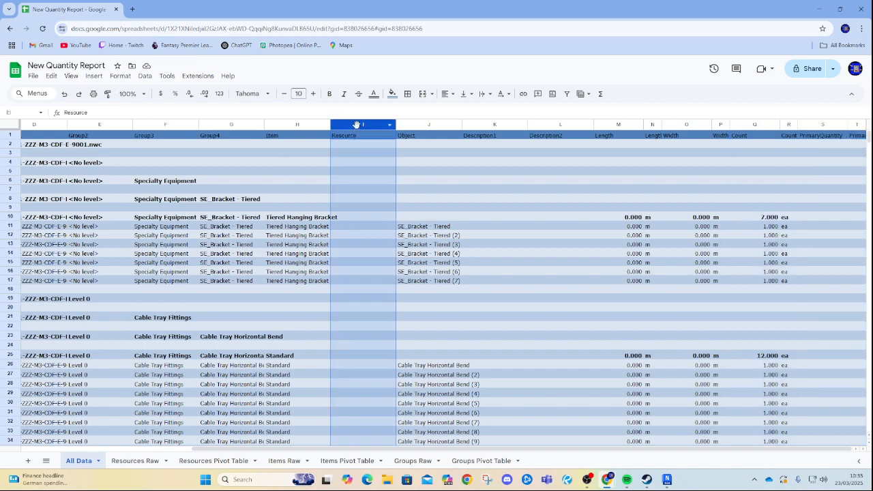
right_click(357, 127)
left_click(369, 247)
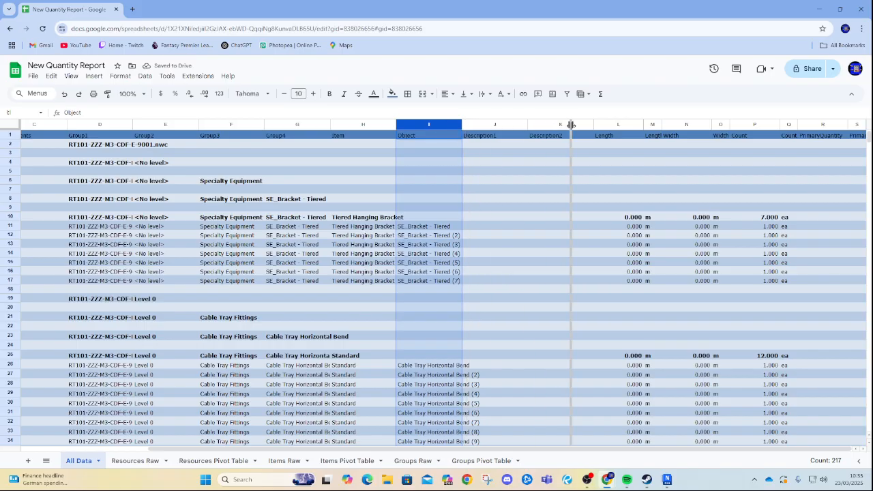
double_click(463, 125)
left_click_drag(394, 125, 332, 126)
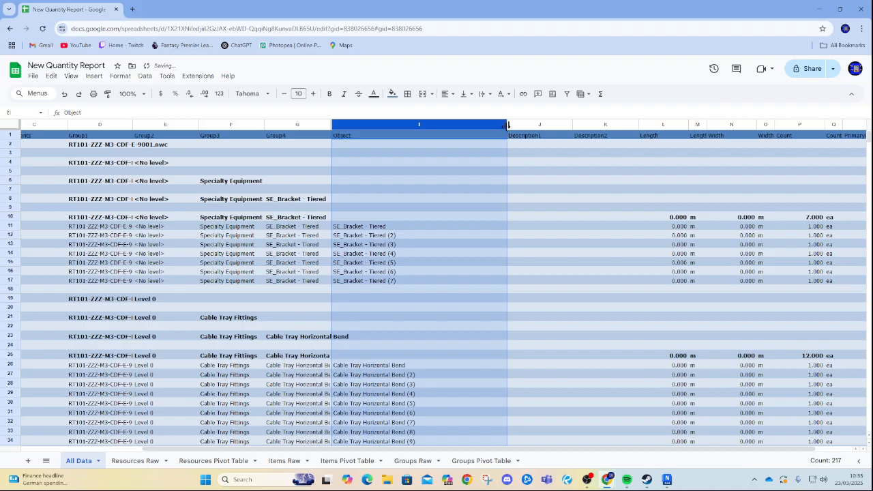
left_click_drag(507, 125, 450, 126)
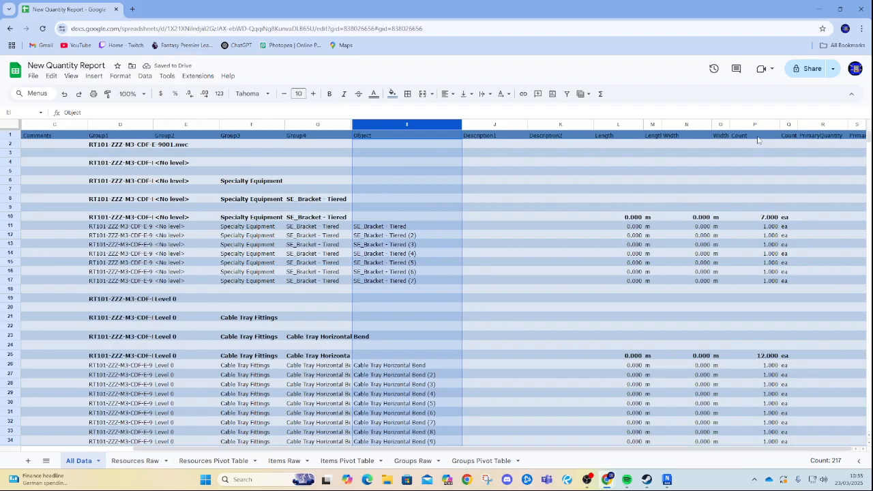
Delete the PrimaryQuantity and PrimaryQuantity Units columns, then select the Length Units column.
left_click(821, 129)
right_click(821, 129)
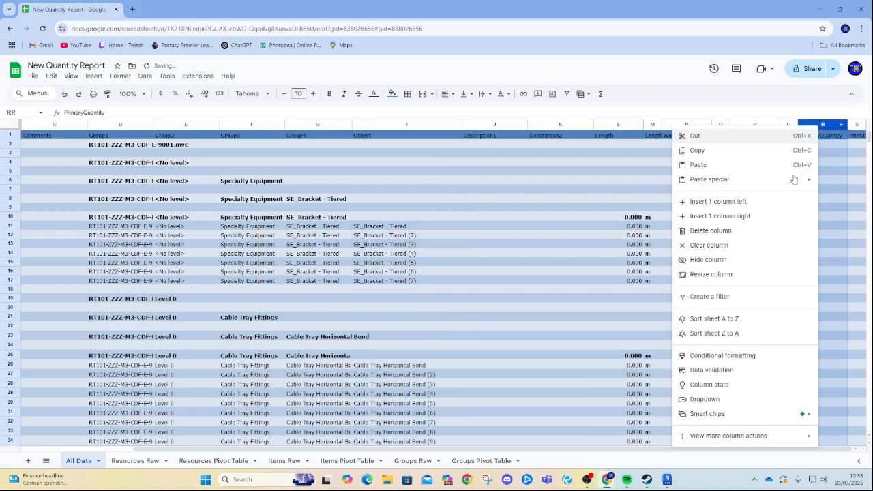
left_click(713, 232)
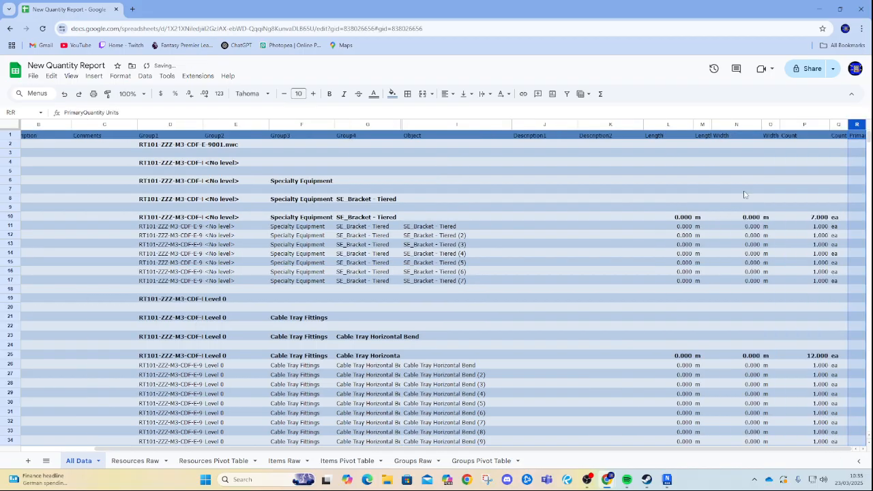
right_click(848, 125)
left_click(746, 227)
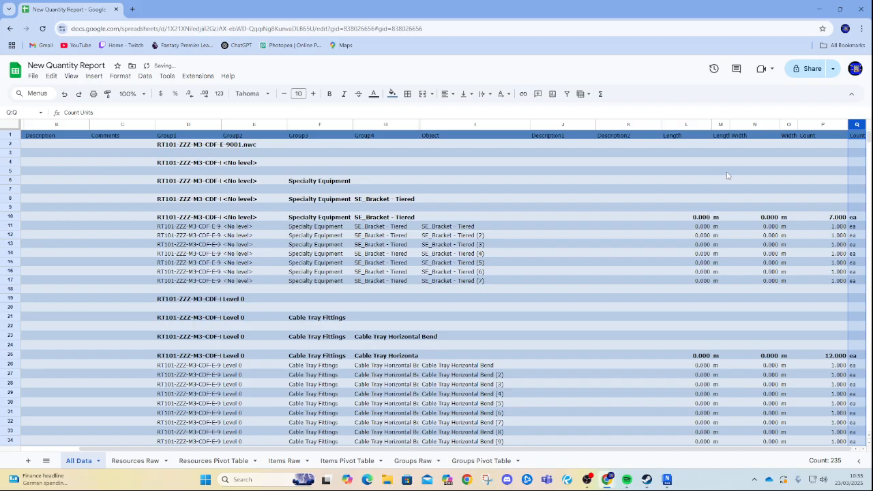
left_click(747, 124)
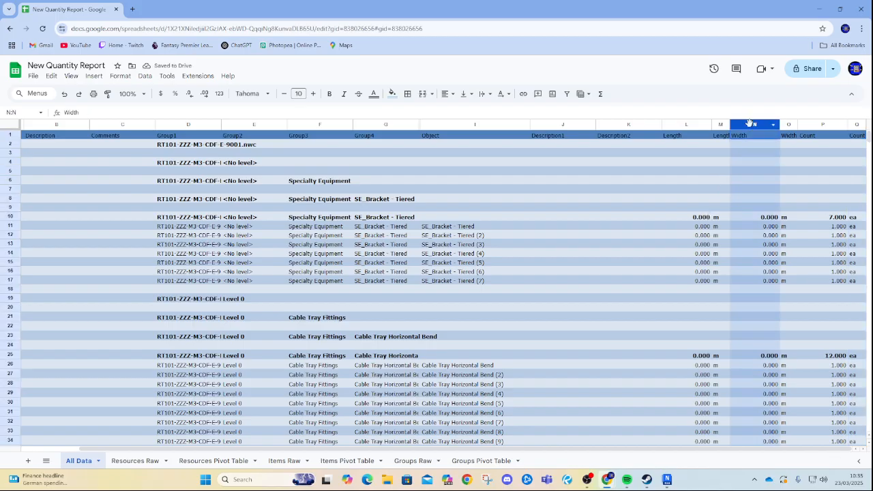
left_click(720, 124)
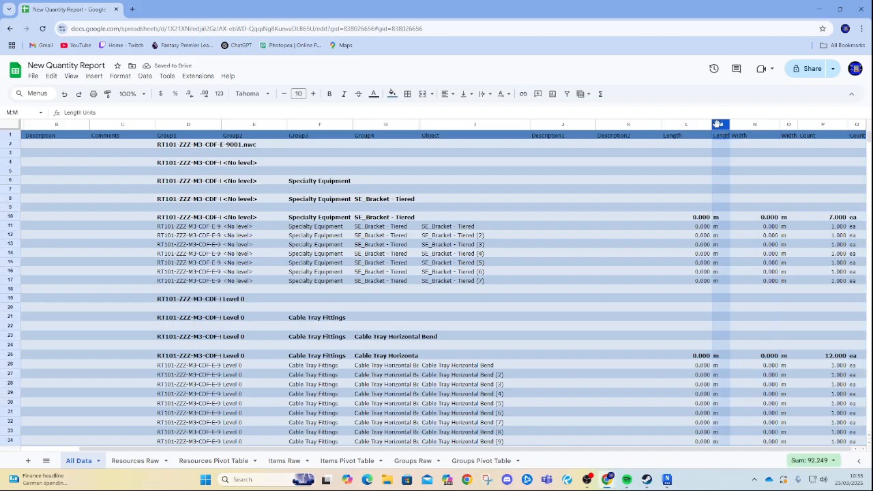
Delete the Length Units column from the All Data sheet.
left_click(685, 123)
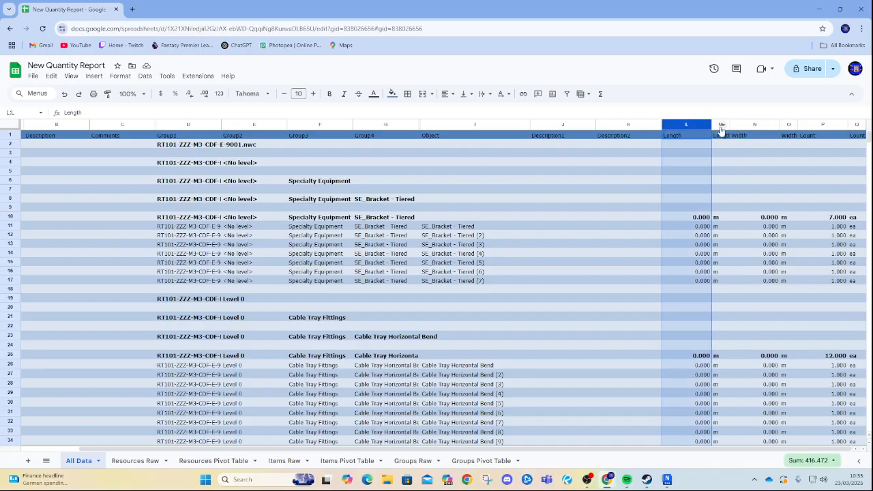
right_click(721, 125)
left_click_drag(651, 171, 653, 177)
right_click(720, 127)
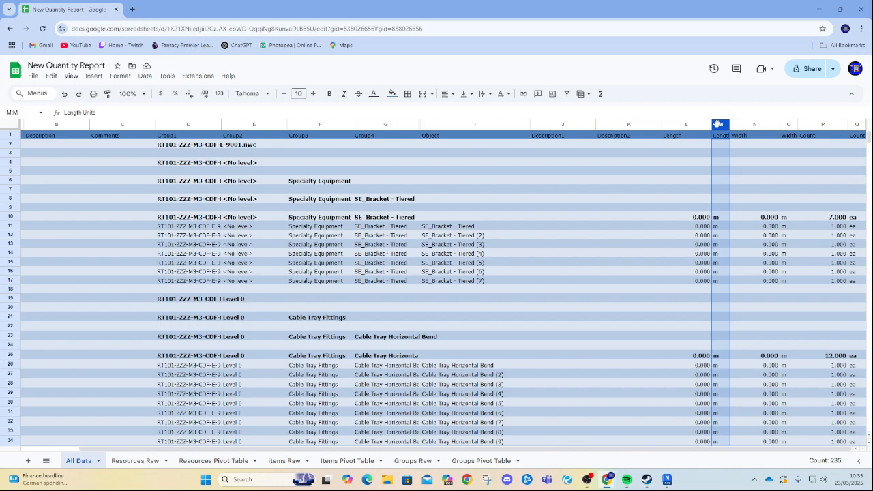
left_click(749, 230)
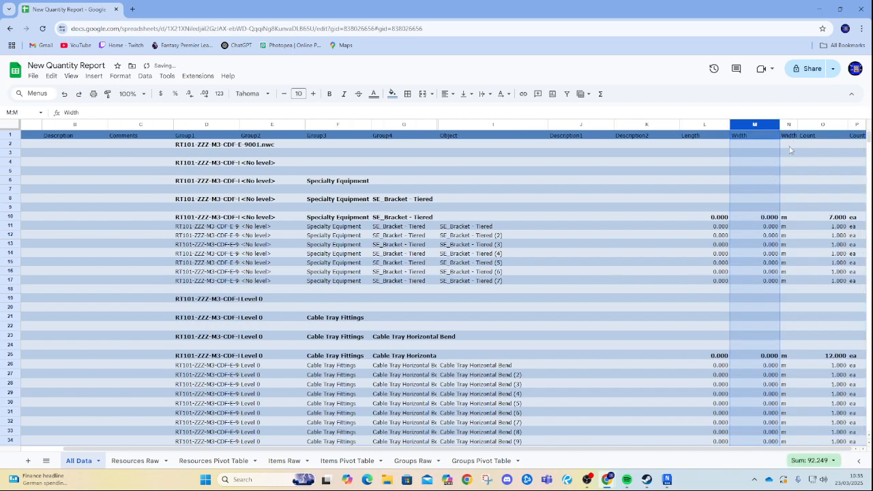
Delete the Width Units column, leaving Length, Width and Count side by side.
right_click(789, 126)
left_click(801, 216)
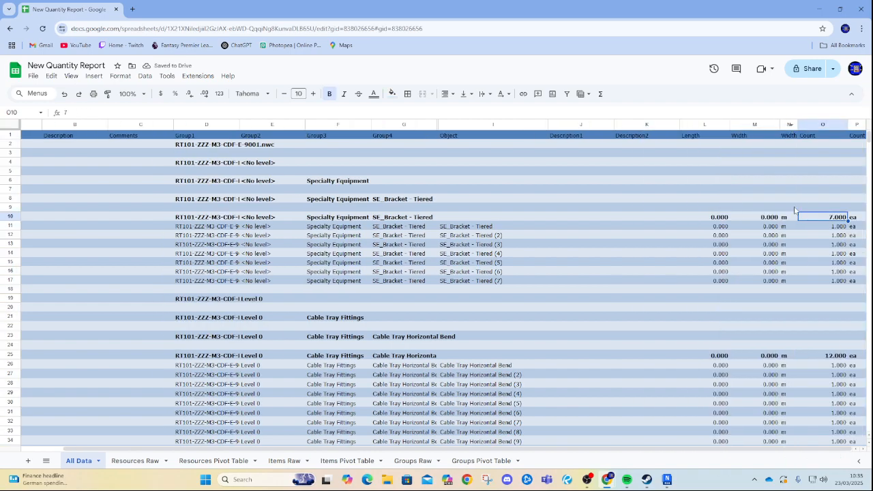
left_click(785, 126)
right_click(785, 126)
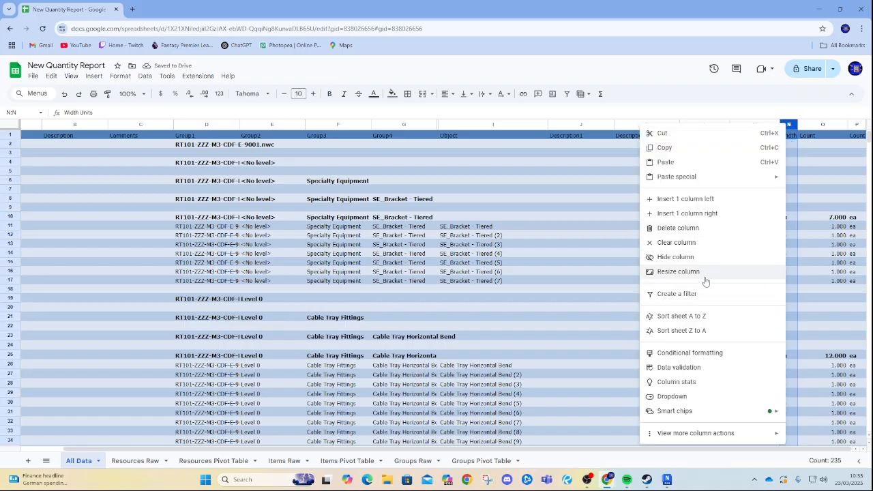
left_click(682, 228)
Delete the Description1 and Description2 columns together.
left_click(622, 235)
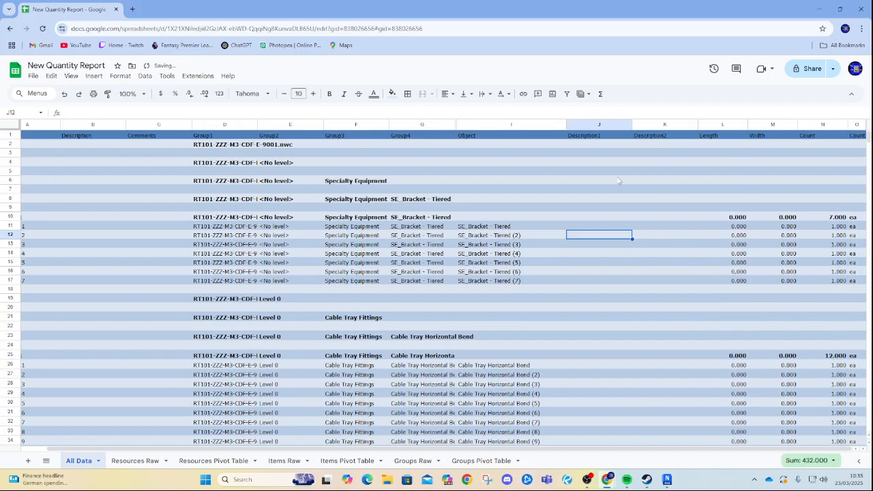
left_click(595, 126)
scroll(567, 291, "down", 8)
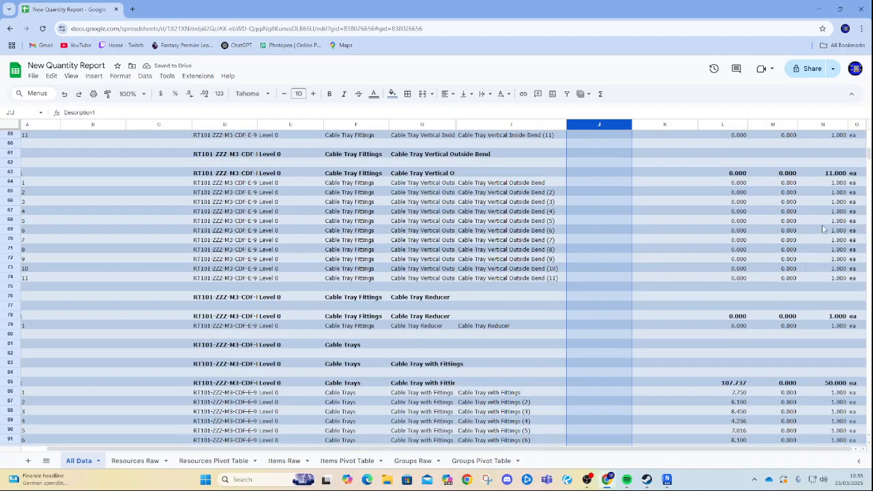
left_click_drag(864, 163, 863, 102)
left_click(654, 126, "shift")
right_click(599, 126)
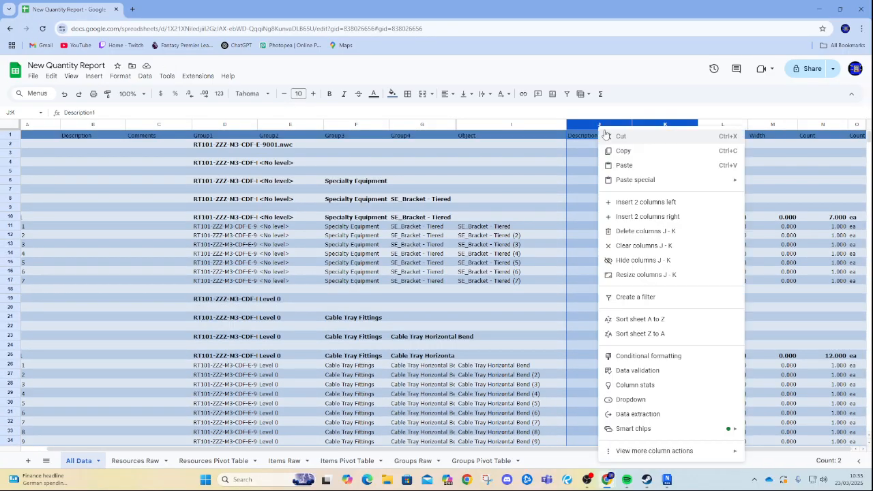
left_click(644, 231)
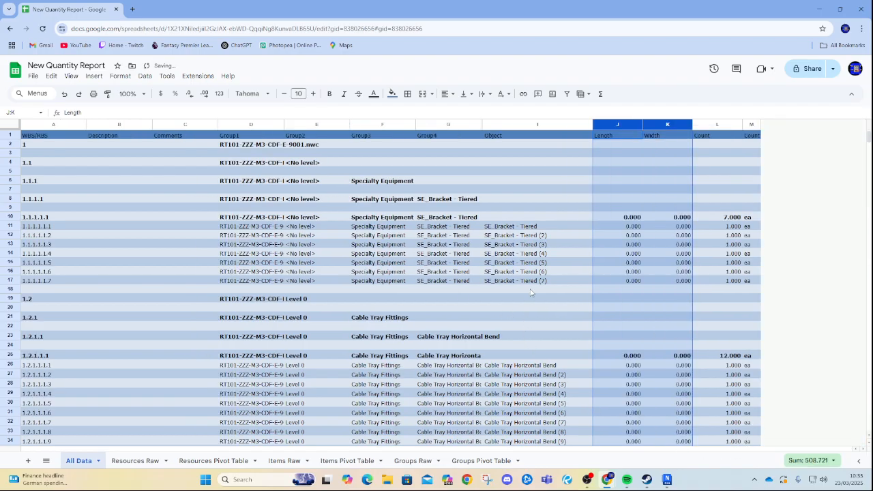
Examine the WBS codes, group names and count totals of the first grouped rows in the sheet.
left_click(531, 291)
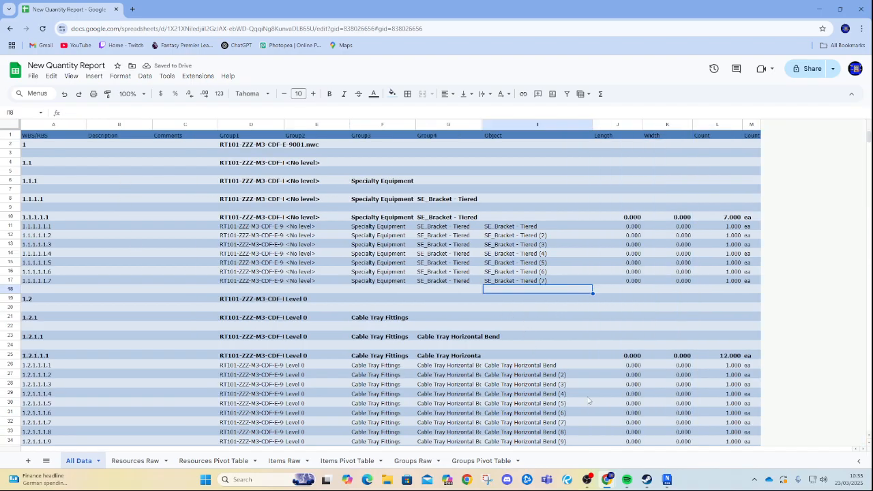
left_click(272, 146)
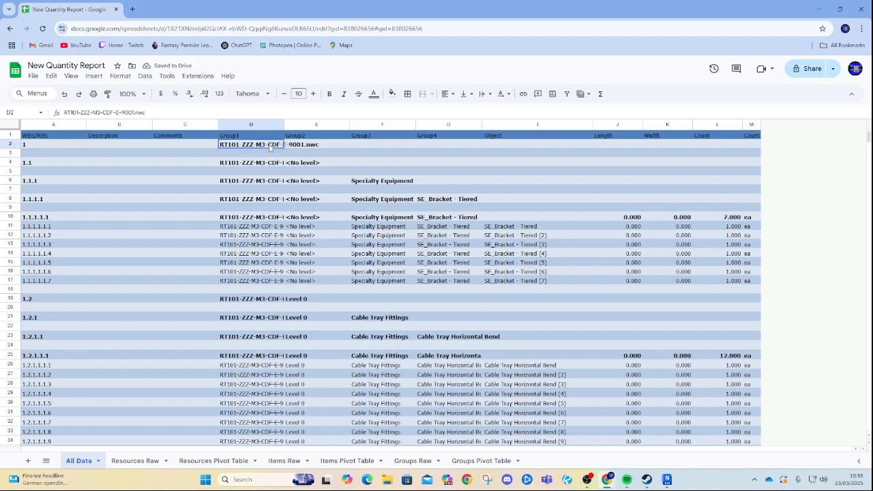
left_click(10, 144)
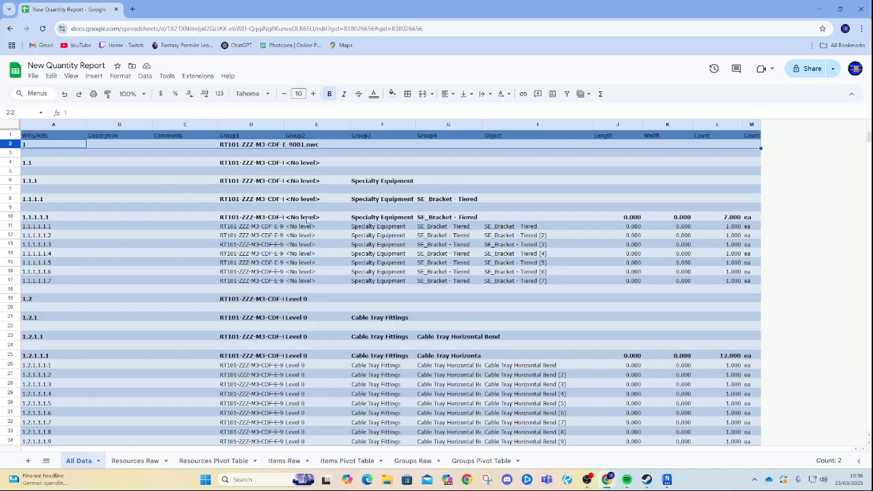
scroll(343, 276, "down", 3)
scroll(341, 283, "up", 3)
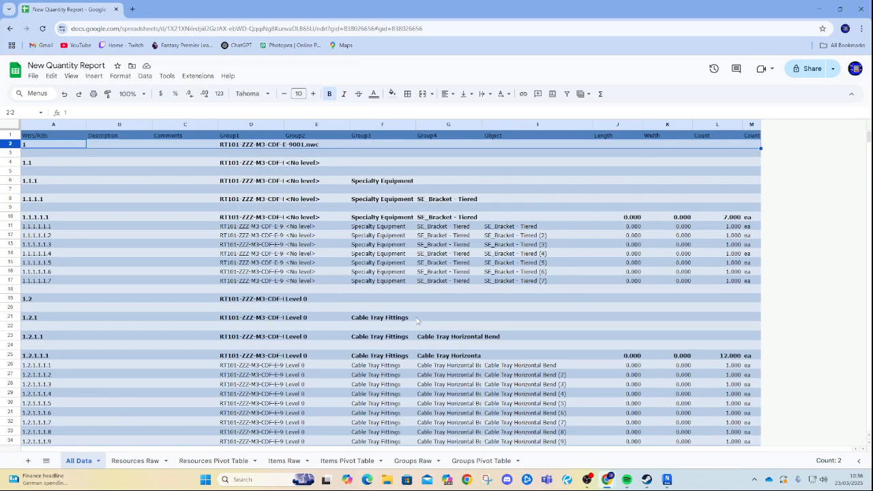
left_click(748, 217)
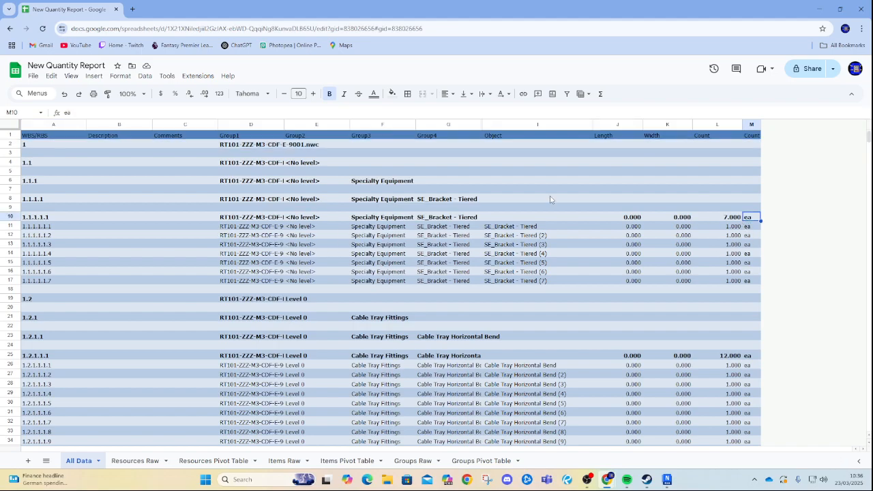
left_click(12, 217)
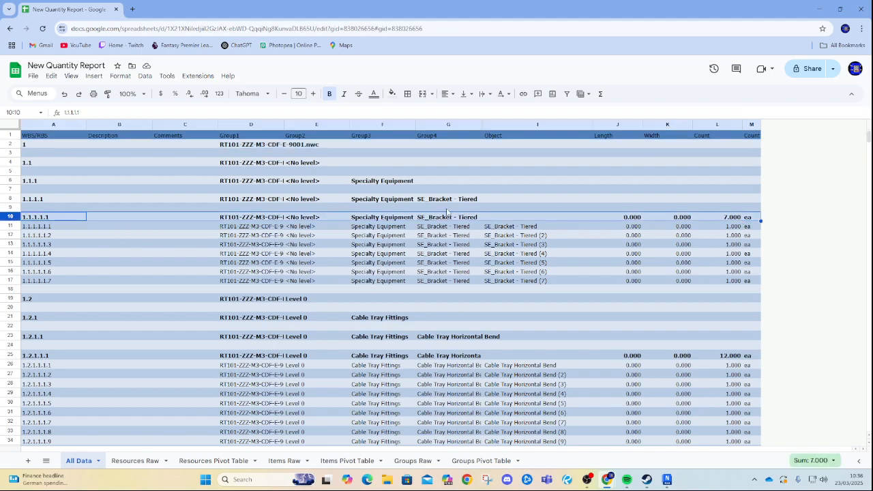
left_click_drag(567, 227, 574, 283)
left_click(561, 300)
left_click_drag(547, 236, 545, 251)
left_click(545, 219)
left_click(545, 227)
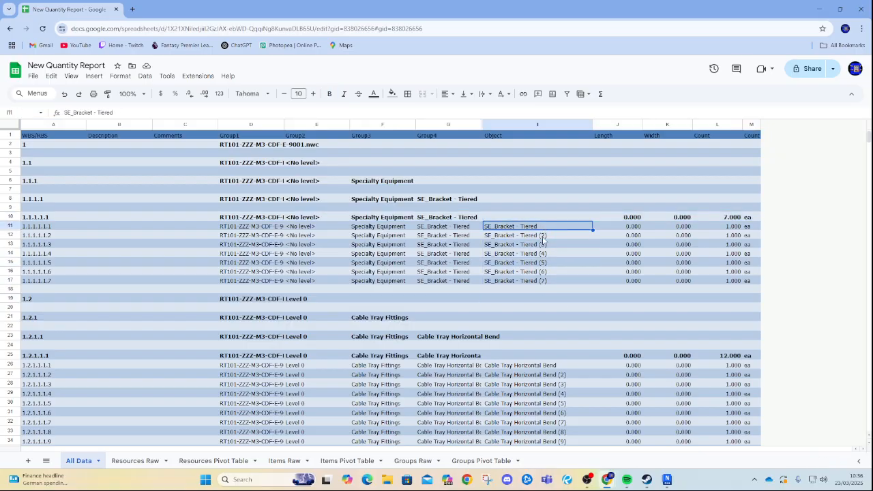
left_click(715, 218)
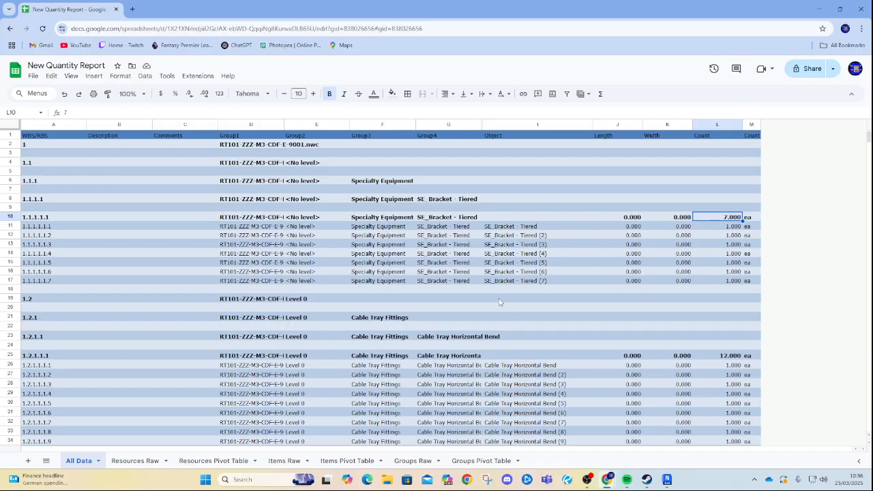
Switch to Navisworks and inspect the electrical model's levels in the Selection Tree and around the 3D view.
left_click(667, 481)
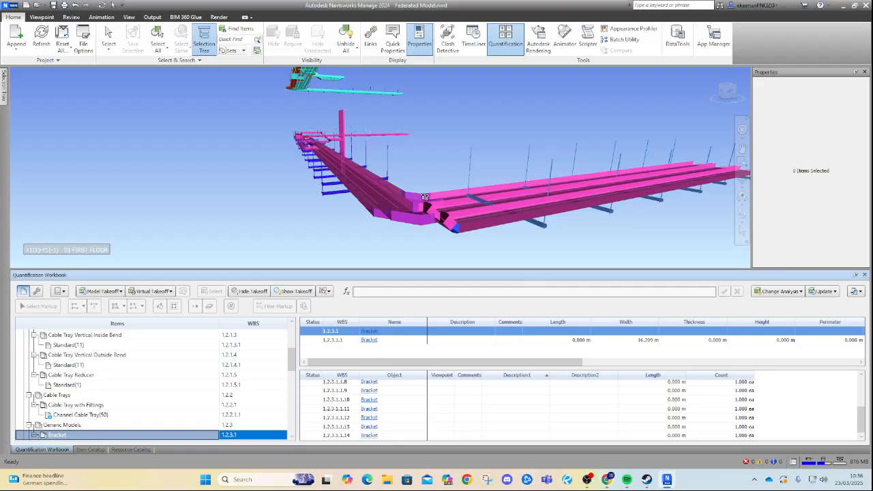
mouse_move(3, 97)
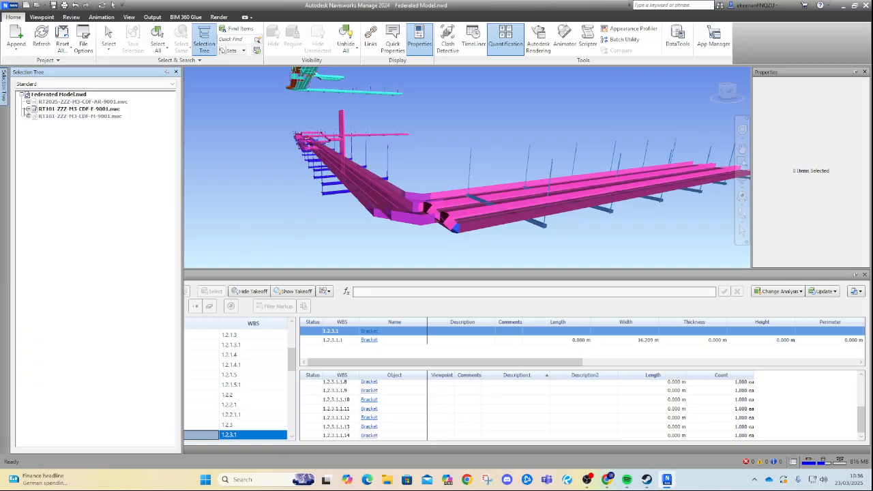
left_click(28, 109)
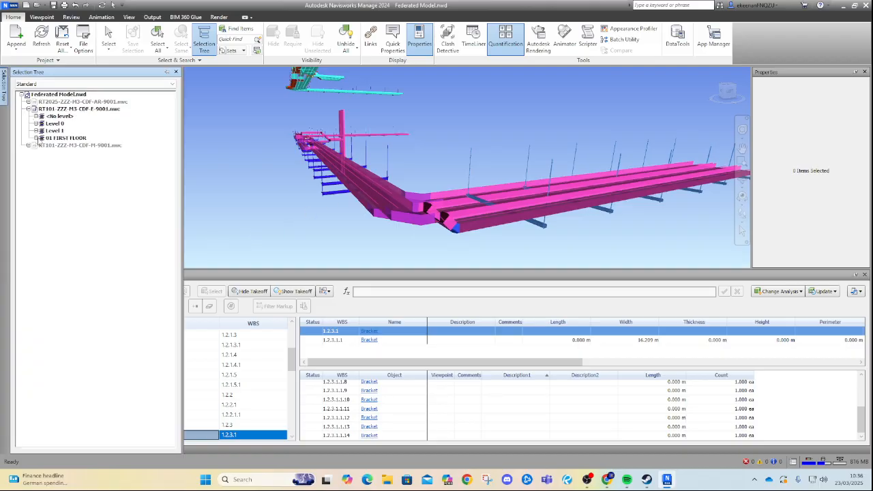
left_click(66, 138)
left_click(35, 138)
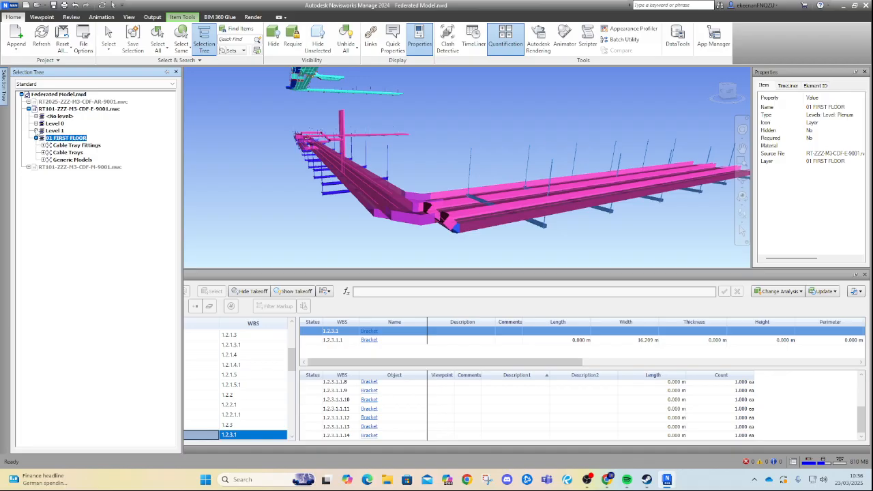
left_click(36, 130)
left_click(91, 228)
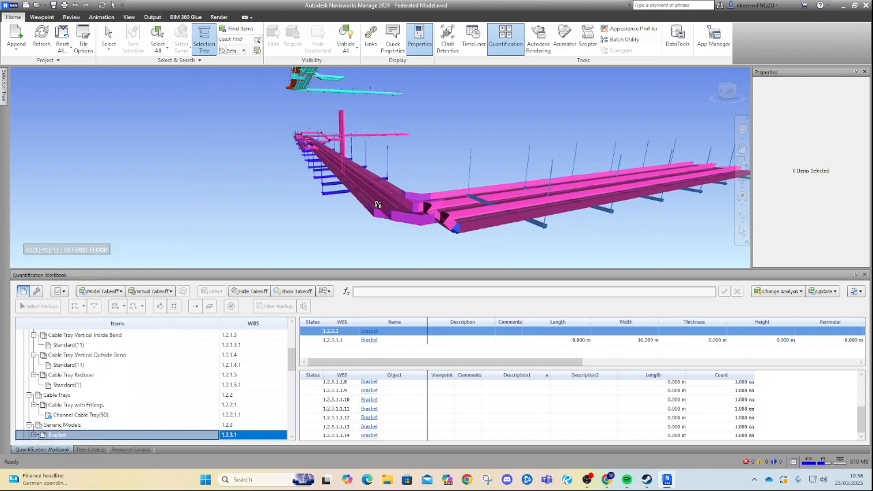
left_click_drag(233, 138, 590, 202)
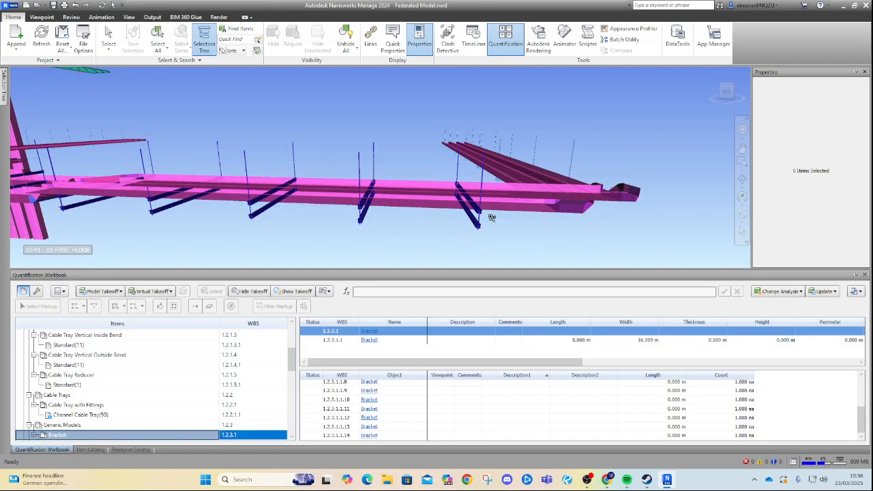
left_click_drag(282, 207, 679, 163)
left_click_drag(402, 154, 318, 171)
middle_click_drag(457, 129, 503, 70)
middle_click_drag(434, 122, 349, 172)
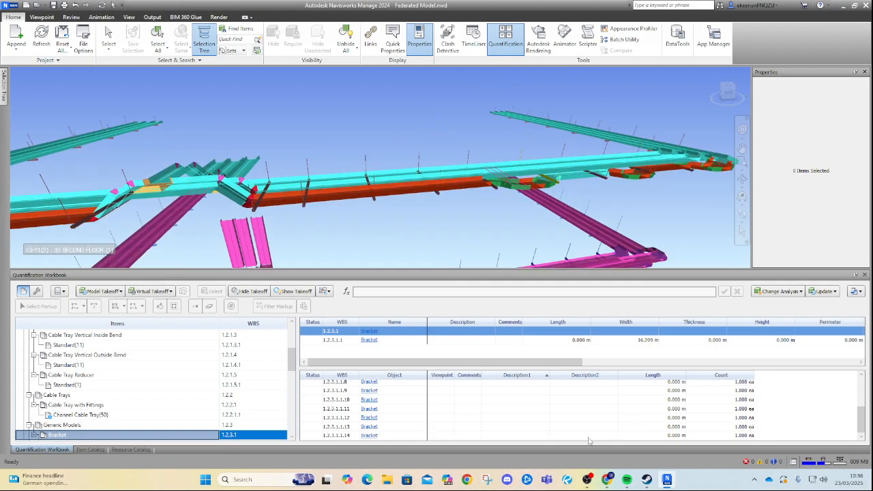
Return to the spreadsheet and review the count totals of each group row further down the All Data sheet.
mouse_move(606, 479)
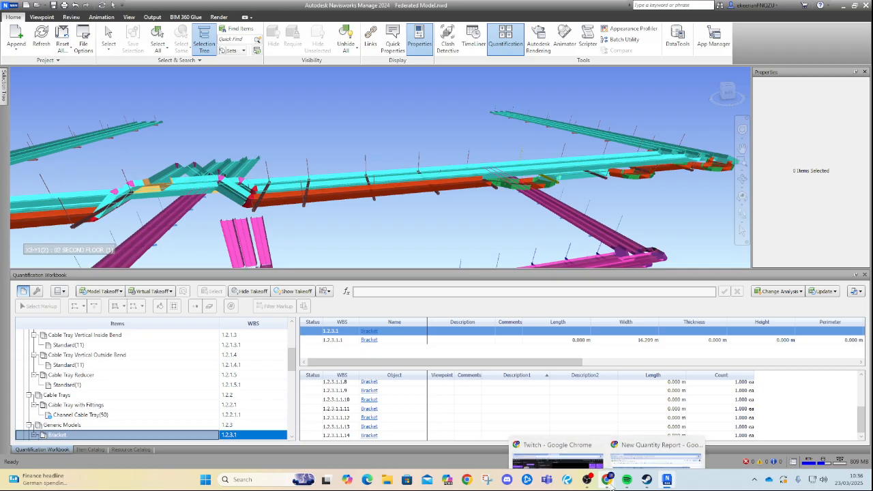
left_click(722, 426)
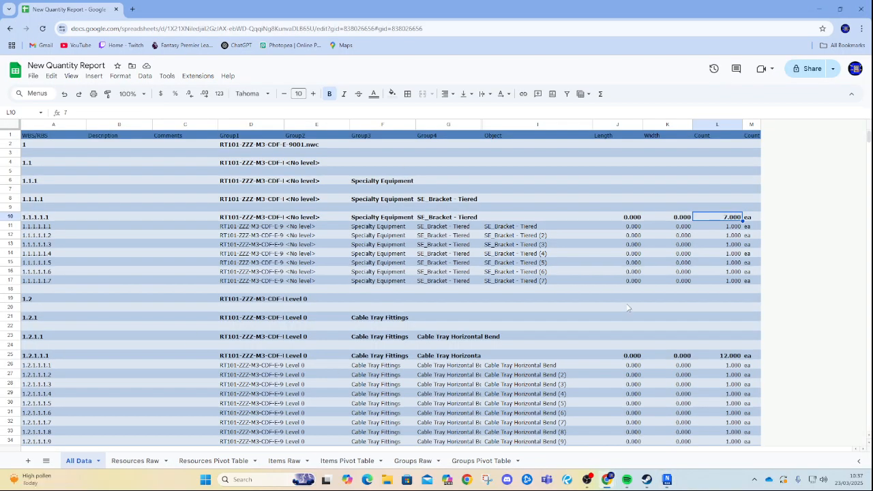
left_click(657, 308)
scroll(587, 318, "down", 5)
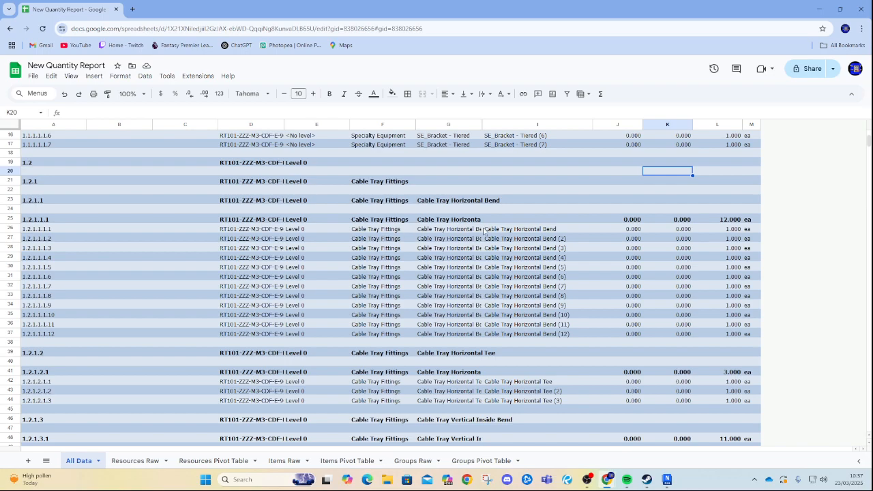
left_click_drag(488, 222, 51, 228)
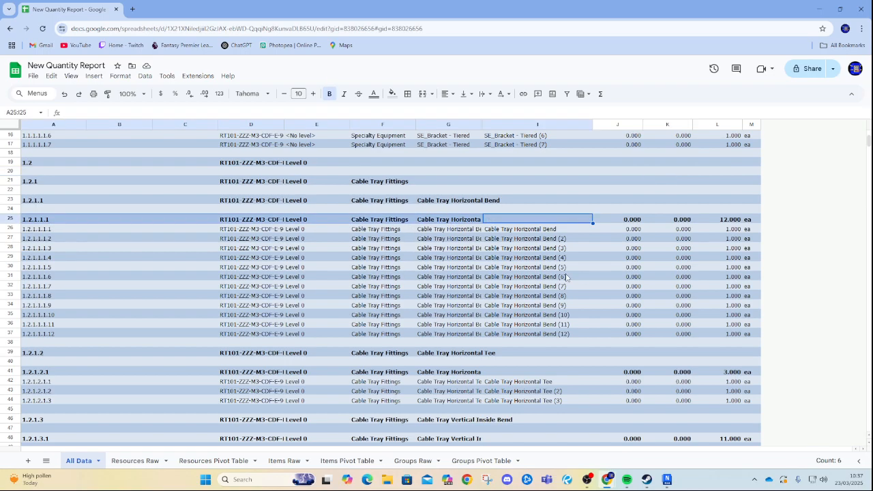
left_click(733, 220)
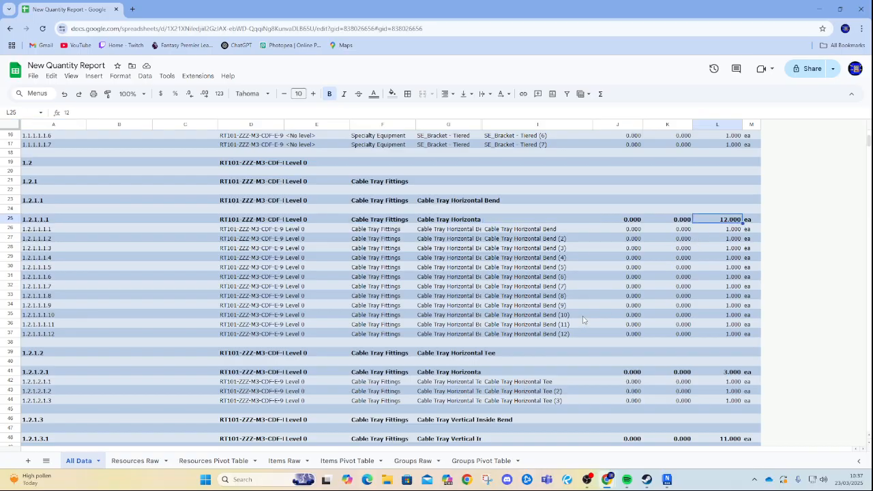
scroll(583, 320, "down", 2)
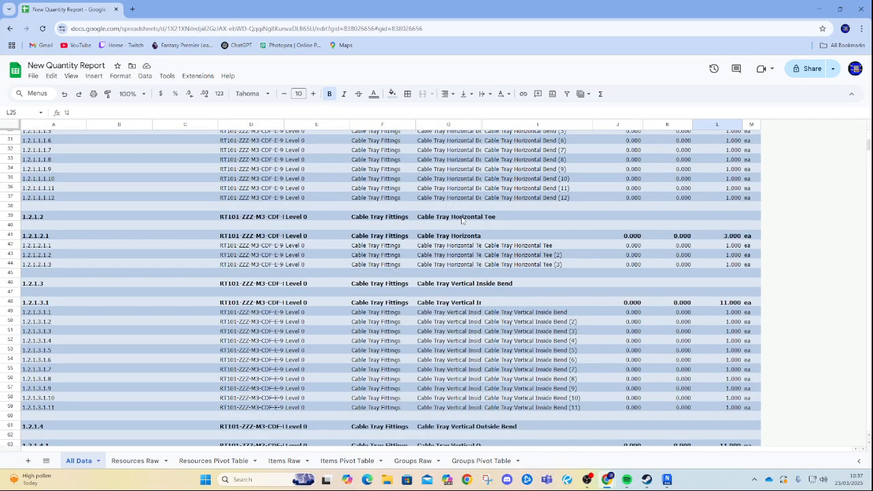
left_click(750, 236)
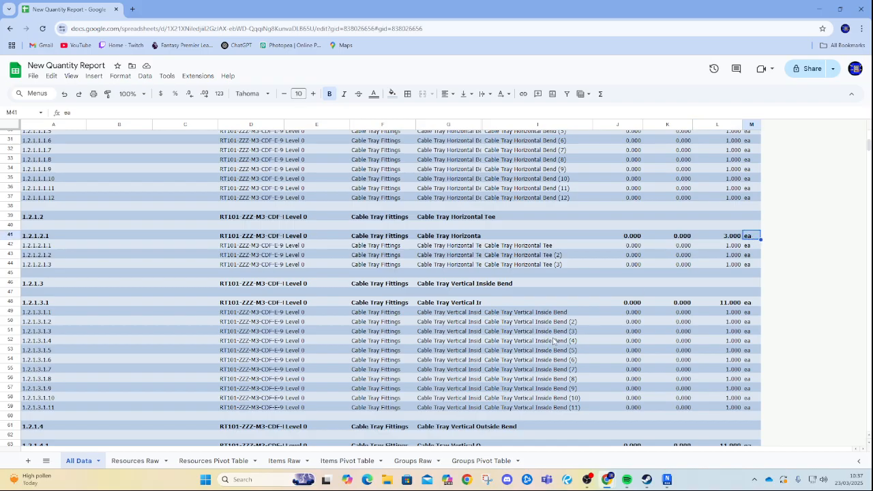
scroll(554, 340, "down", 1)
left_click(445, 258)
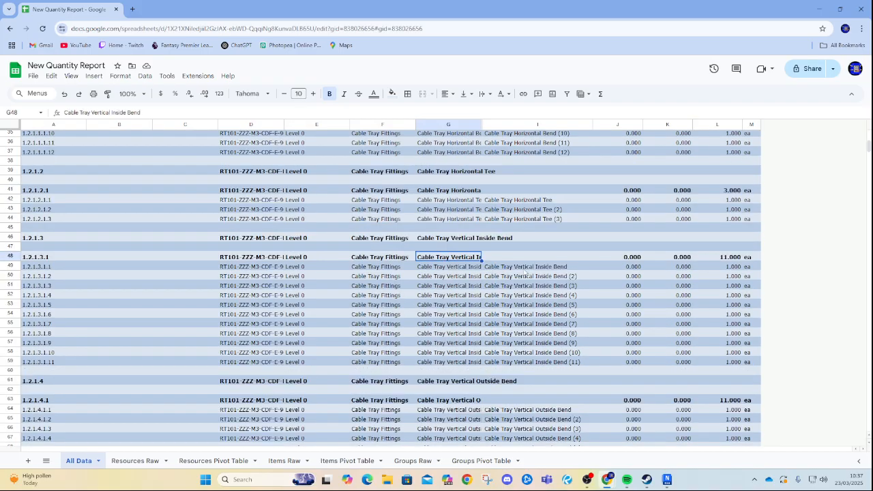
left_click(730, 257)
scroll(515, 368, "down", 2)
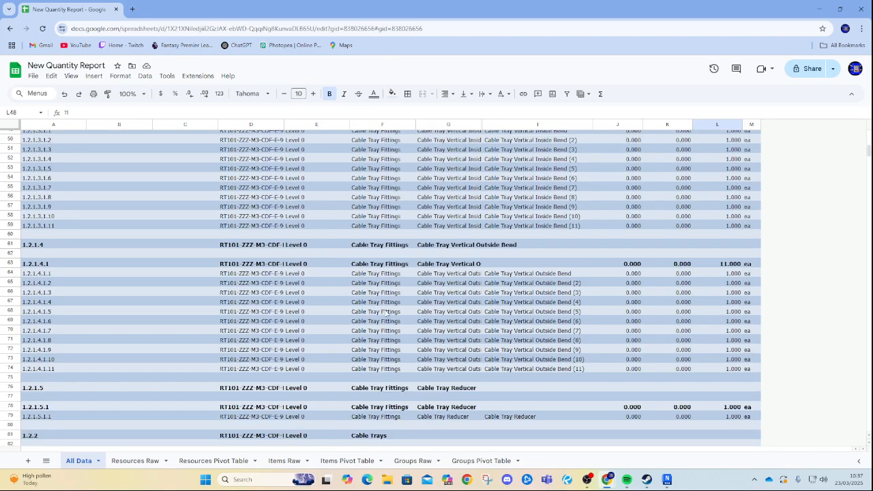
left_click(379, 265)
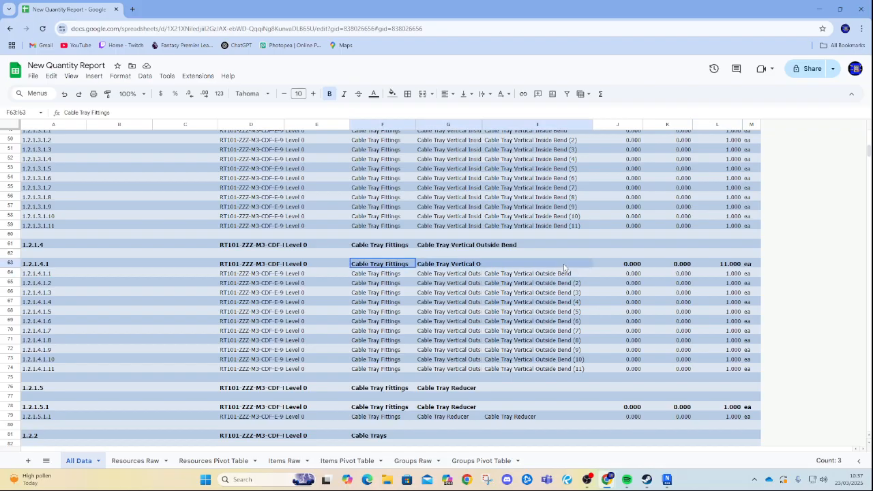
left_click(726, 264)
scroll(522, 355, "down", 2)
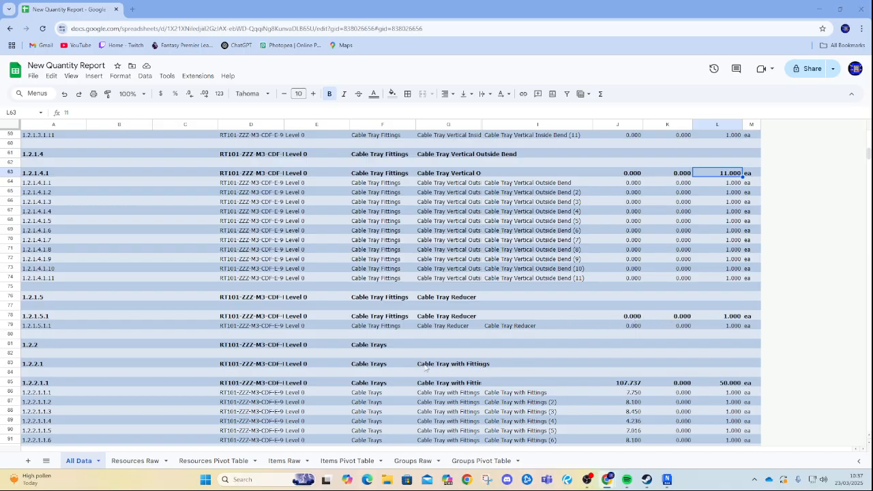
Examine the length and count totals of the Cable Tray Reducer and Cable Tray with Fittings group rows.
left_click(10, 364)
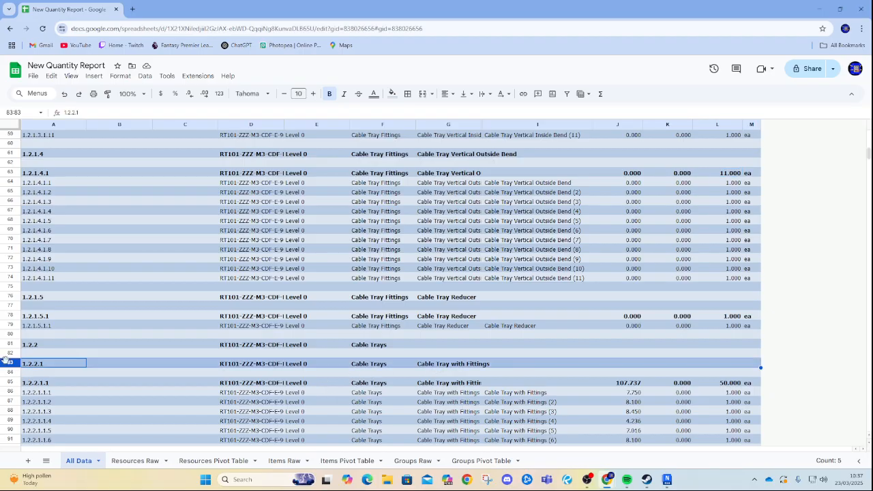
scroll(477, 359, "down", 2)
scroll(482, 358, "down", 1)
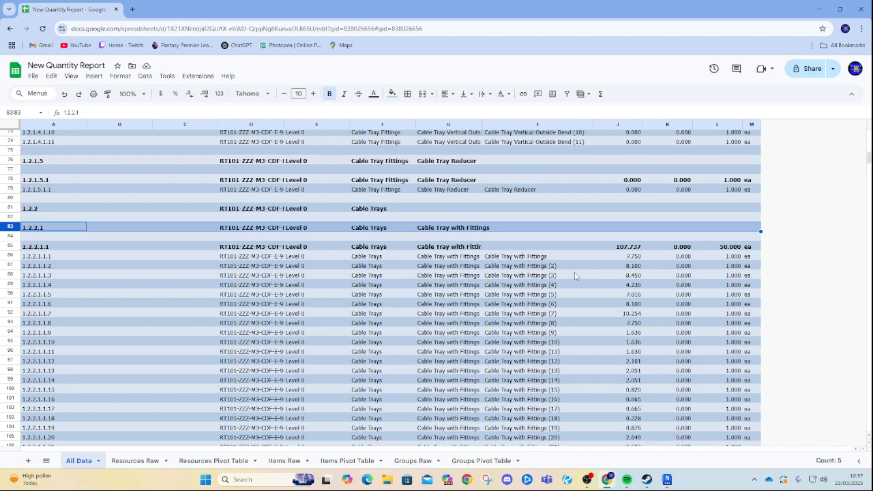
left_click_drag(626, 247, 627, 460)
scroll(639, 390, "up", 7)
left_click(617, 289)
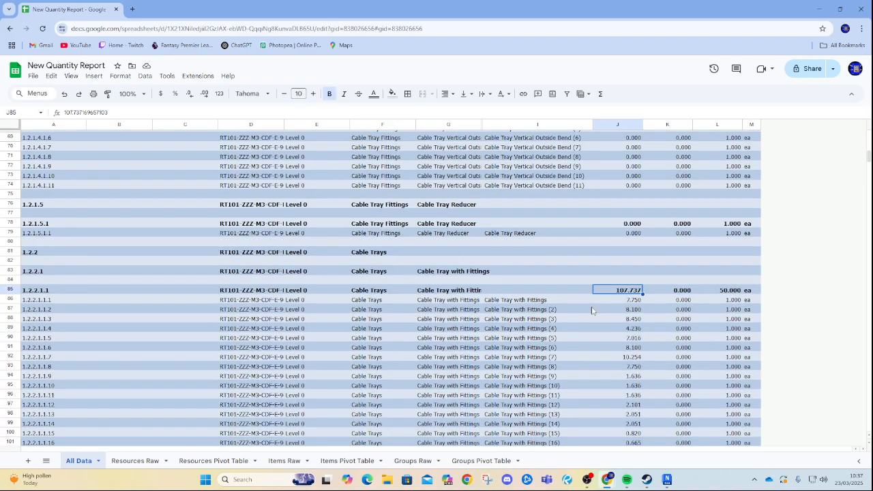
left_click(717, 292)
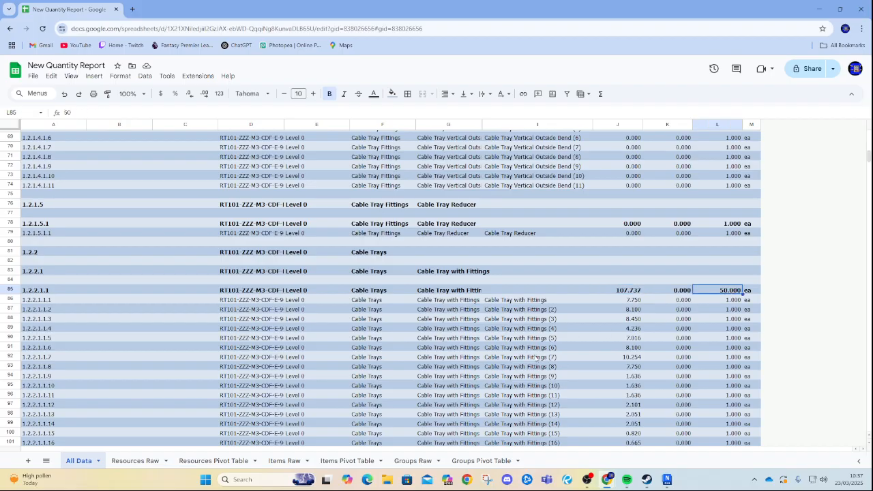
scroll(396, 339, "down", 2)
scroll(702, 285, "down", 10)
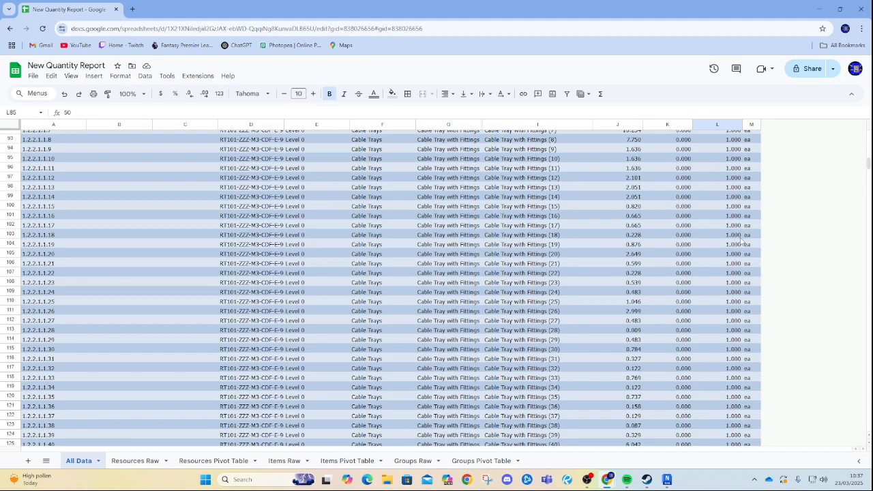
scroll(738, 252, "up", 8)
scroll(731, 217, "up", 5)
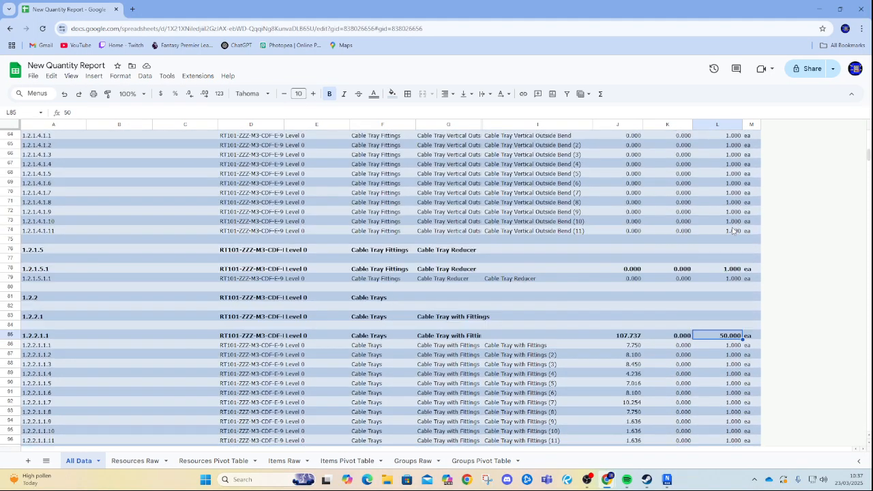
left_click(621, 335)
scroll(585, 370, "down", 4)
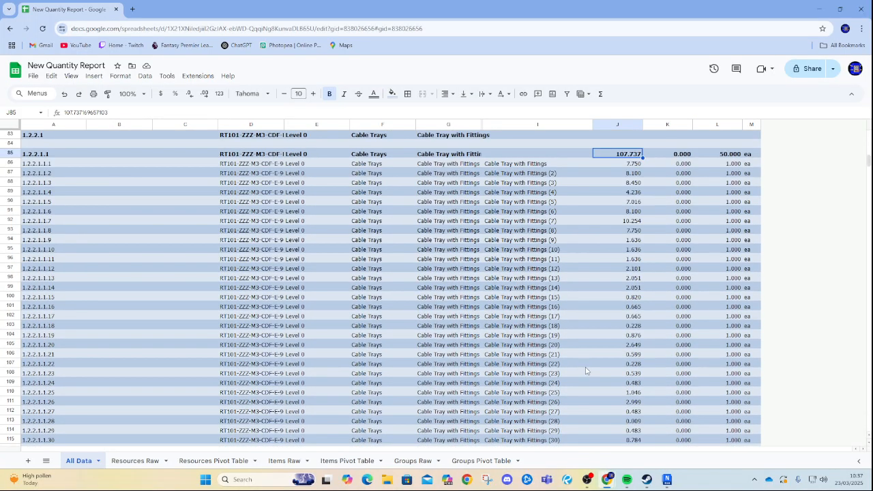
scroll(590, 229, "down", 5)
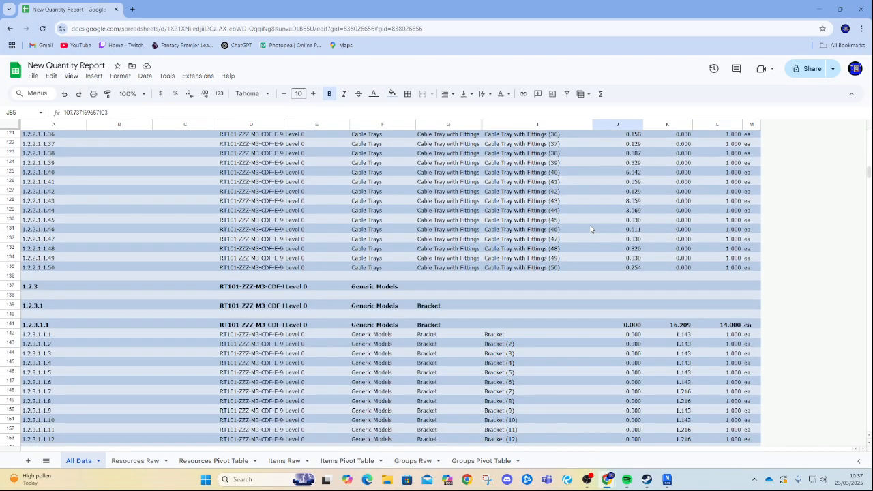
scroll(575, 318, "up", 9)
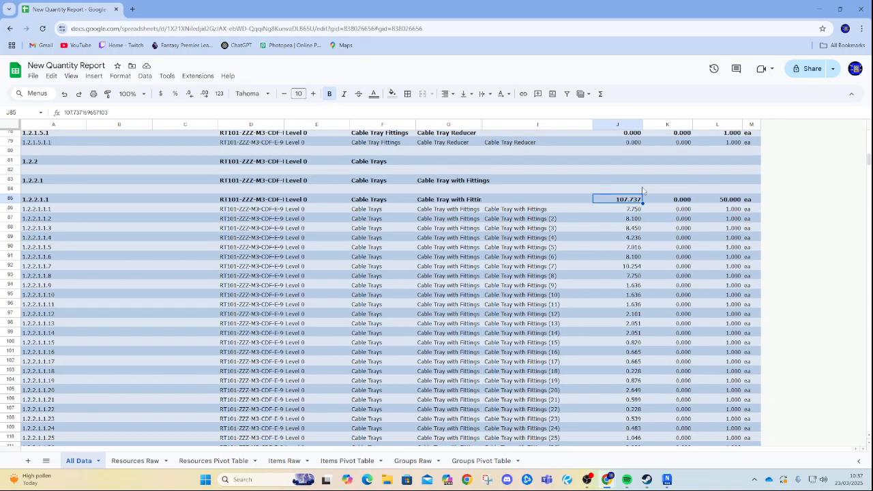
scroll(517, 300, "down", 7)
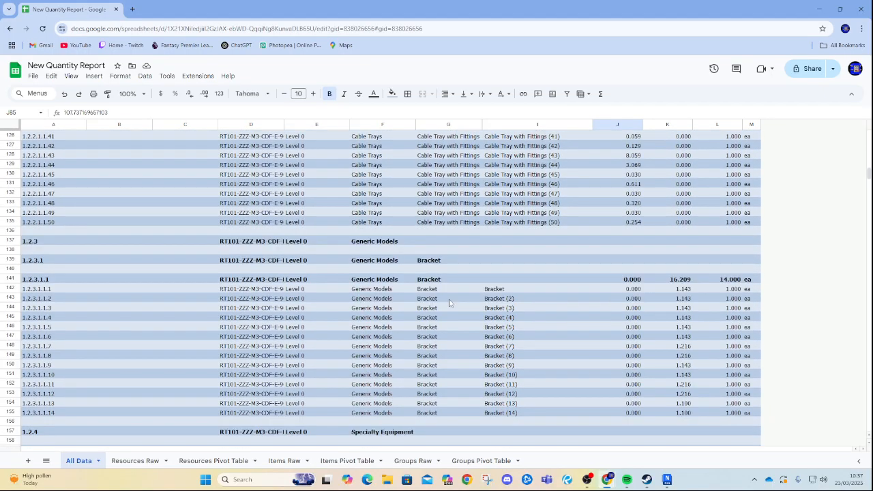
Inspect the Bracket and Specialty Equipment group rows and their width and count totals.
left_click(9, 280)
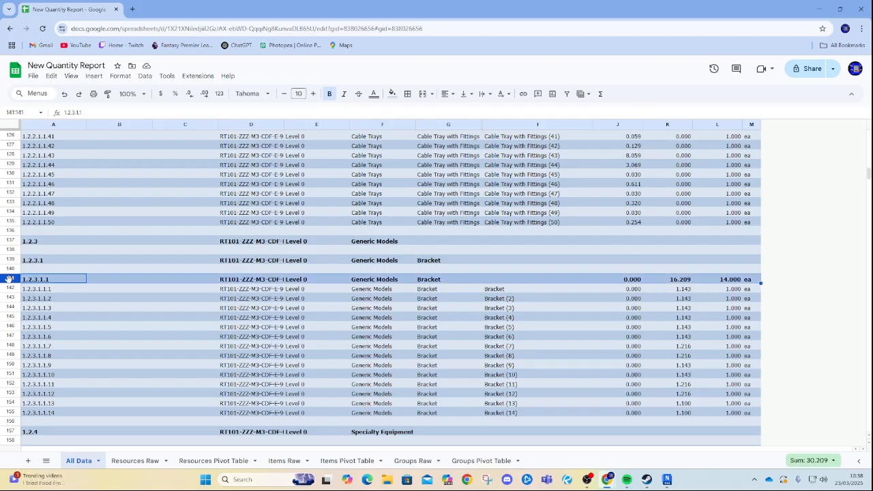
left_click(747, 279)
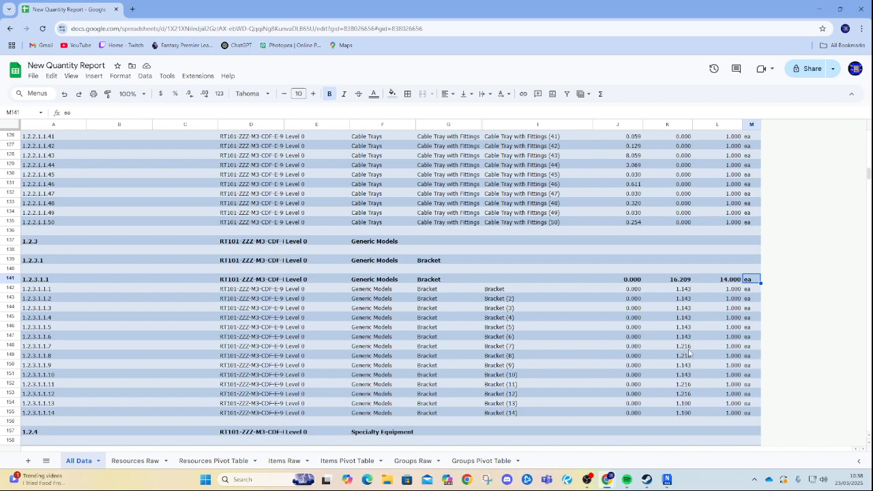
scroll(688, 352, "down", 2)
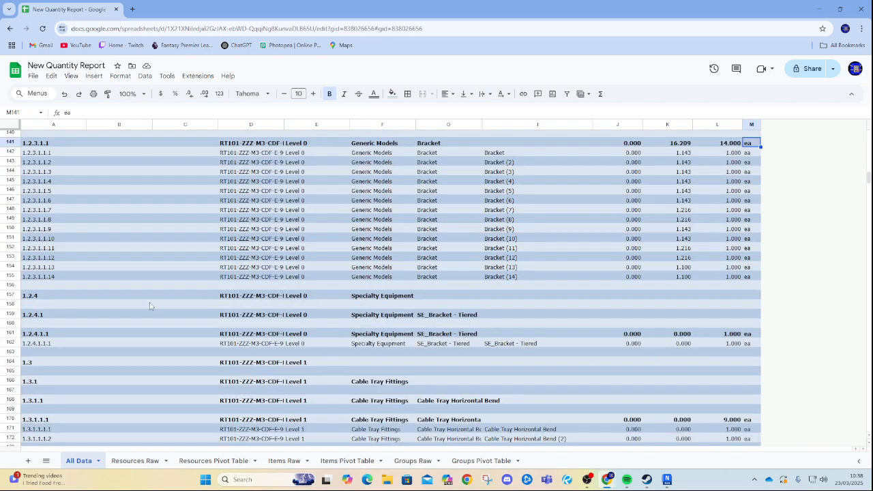
left_click(10, 294)
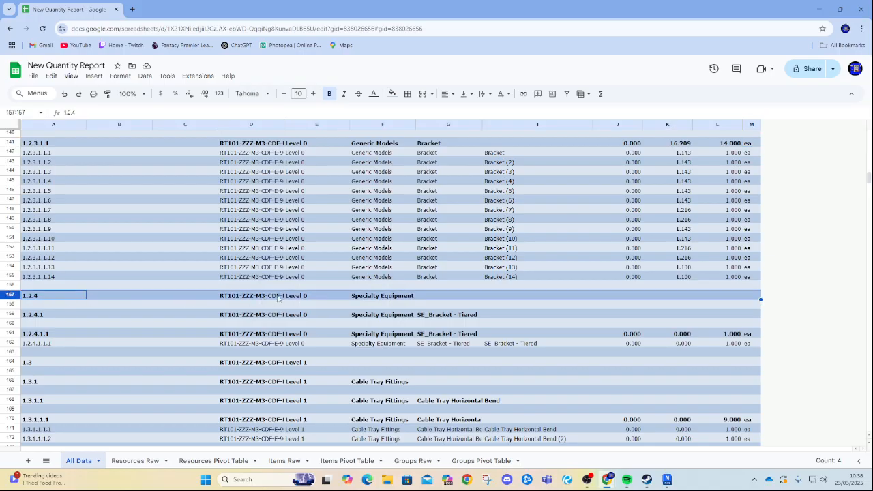
scroll(318, 334, "up", 10)
scroll(316, 195, "down", 12)
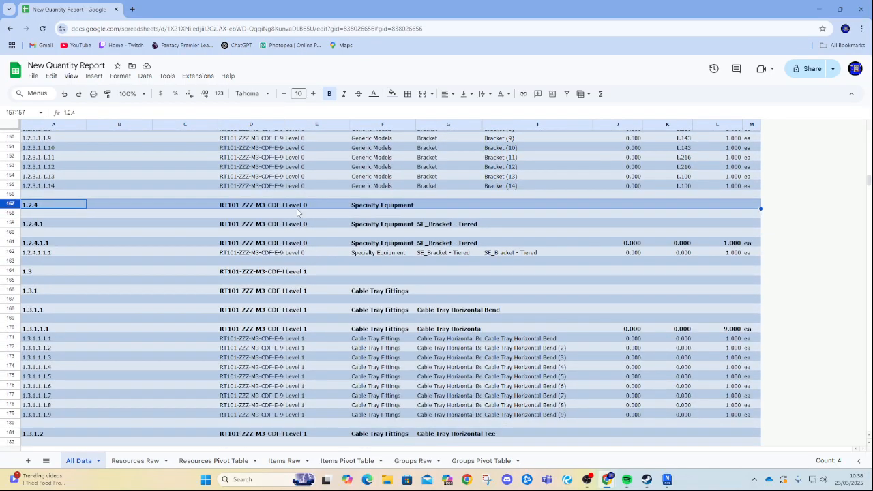
Widen the Group1 column to fit the full model file name.
left_click(278, 252)
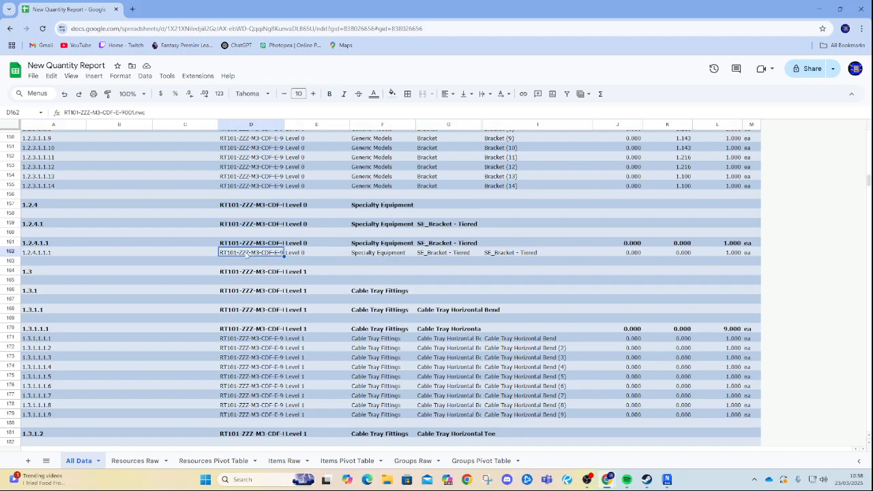
left_click_drag(284, 124, 298, 124)
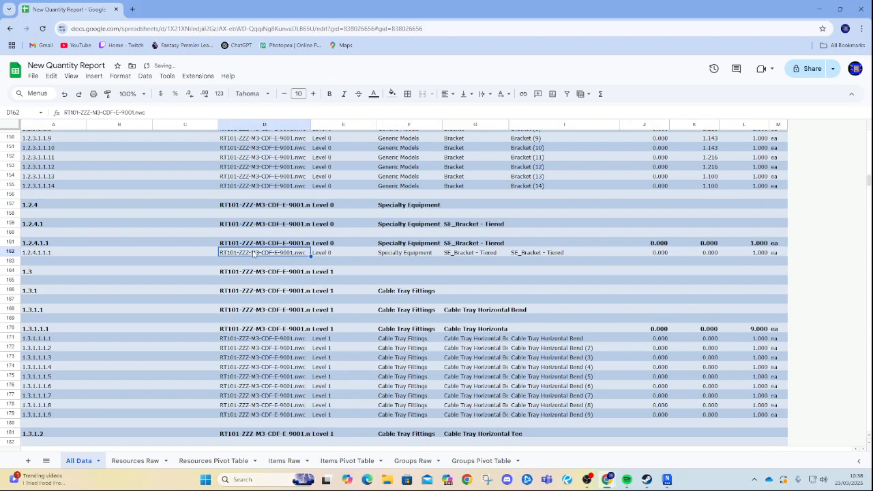
Examine the Specialty Equipment bracket's length, width and count cells and the rows above up to the sheet's top.
left_click(452, 253)
left_click(553, 252)
left_click(702, 253)
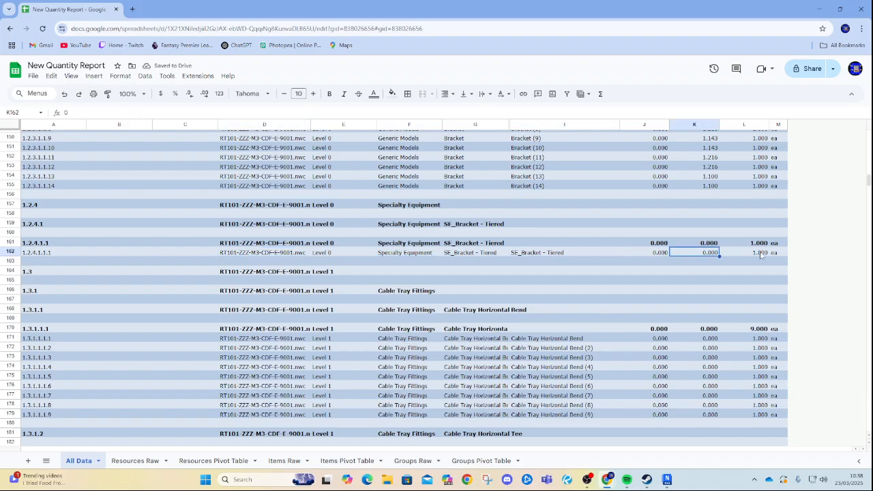
left_click(762, 254)
left_click(767, 245)
key("shift+Left")
key("shift+Left")
key("shift+Down")
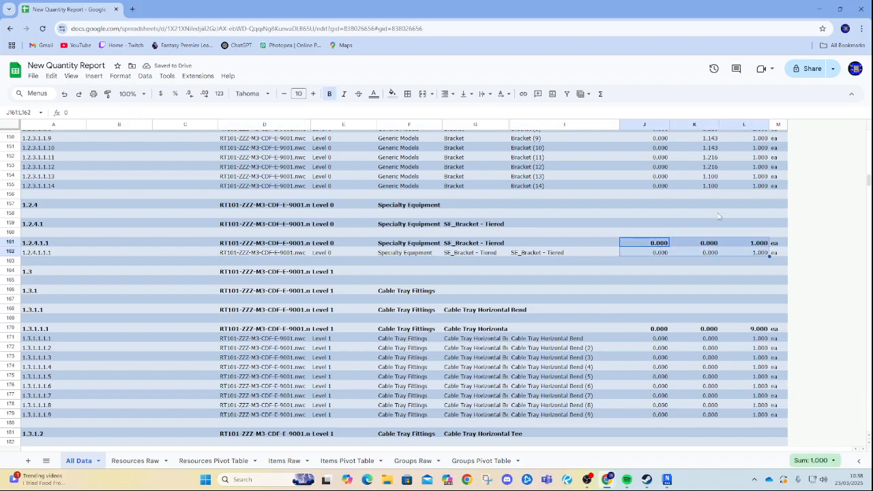
scroll(757, 218, "up", 3)
scroll(755, 207, "up", 9)
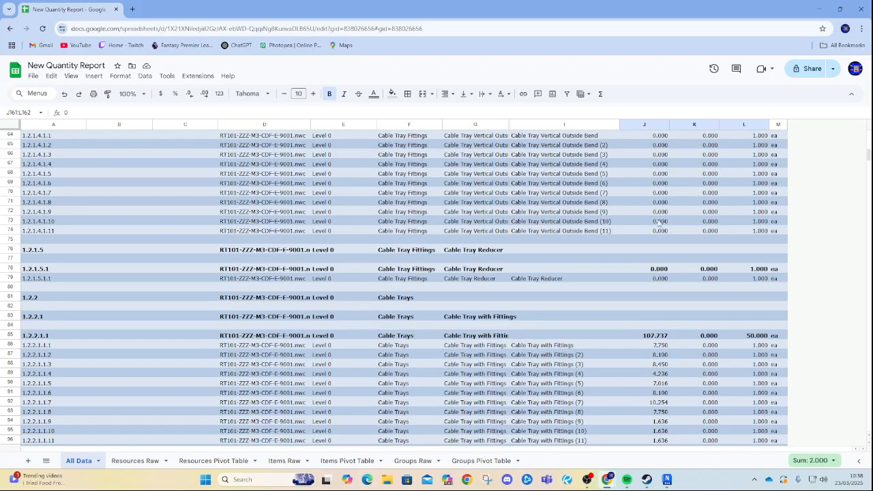
scroll(603, 254, "up", 5)
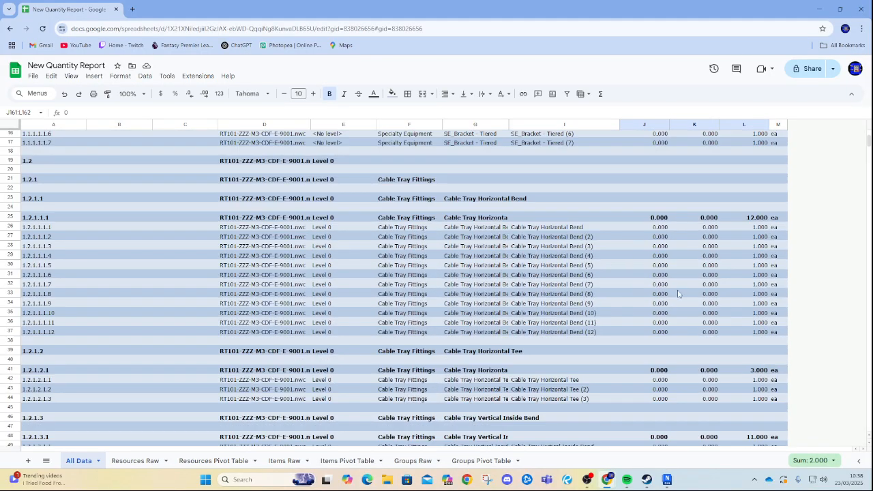
scroll(774, 392, "up", 3)
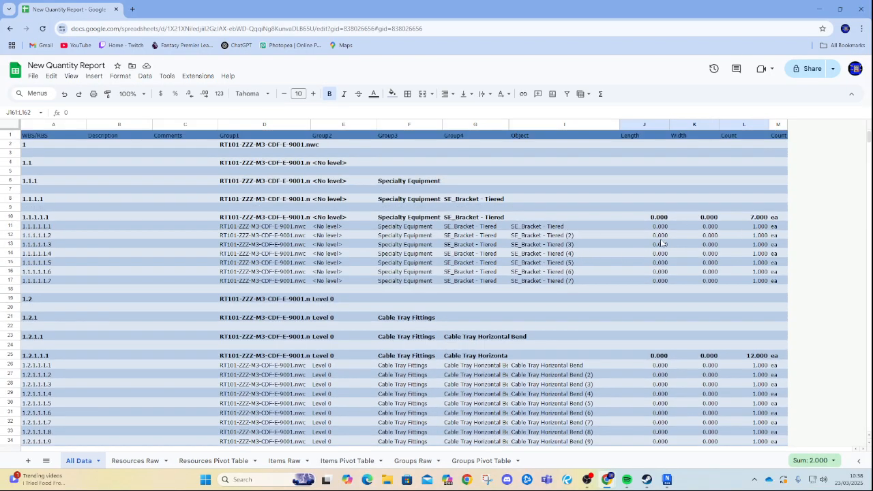
scroll(659, 249, "down", 5)
Switch to Navisworks and orbit the 3D view to inspect the cable trays and their brackets.
left_click(839, 9)
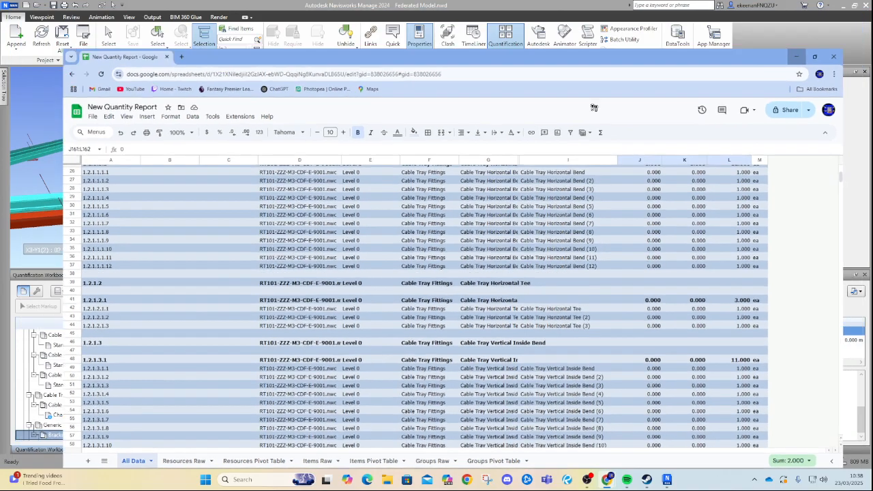
middle_click_drag(399, 226, 448, 157, "shift")
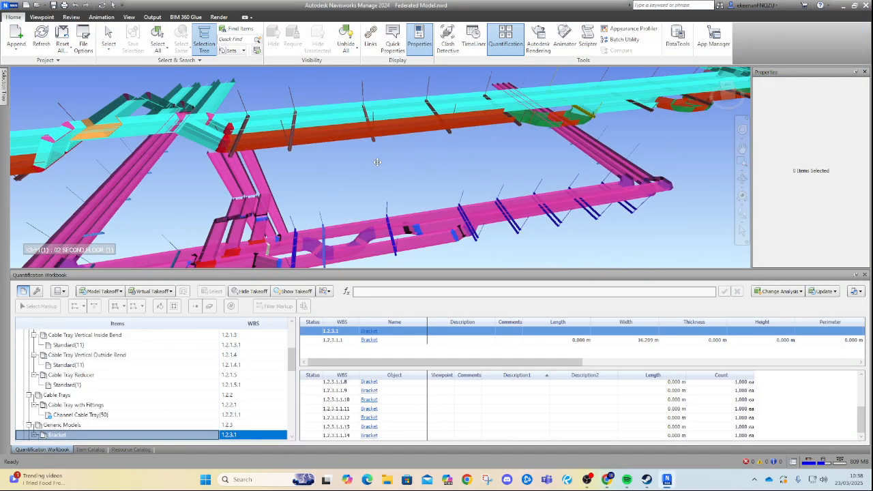
middle_click_drag(374, 161, 365, 158)
scroll(598, 236, "up", 2)
middle_click_drag(574, 233, 513, 215)
middle_click_drag(680, 201, 606, 188)
middle_click_drag(680, 251, 584, 243)
middle_click_drag(335, 139, 392, 173, "shift")
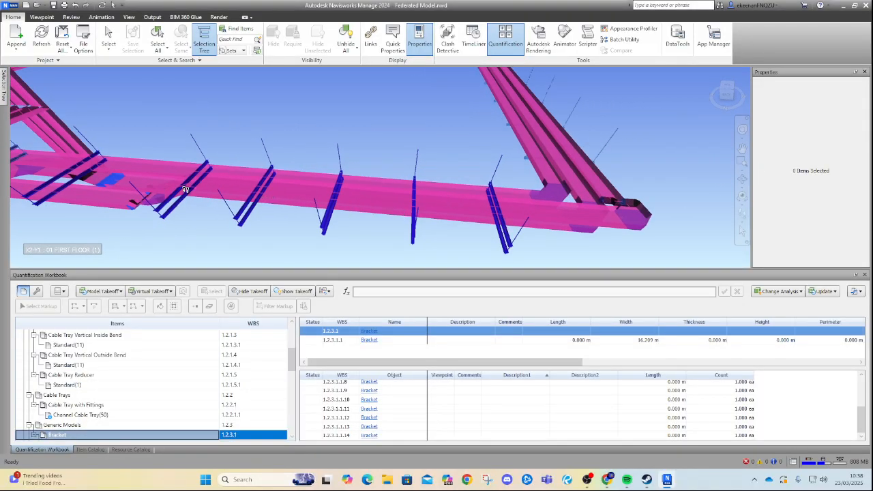
middle_click_drag(239, 194, 350, 188, "shift")
middle_click_drag(403, 205, 374, 172, "shift")
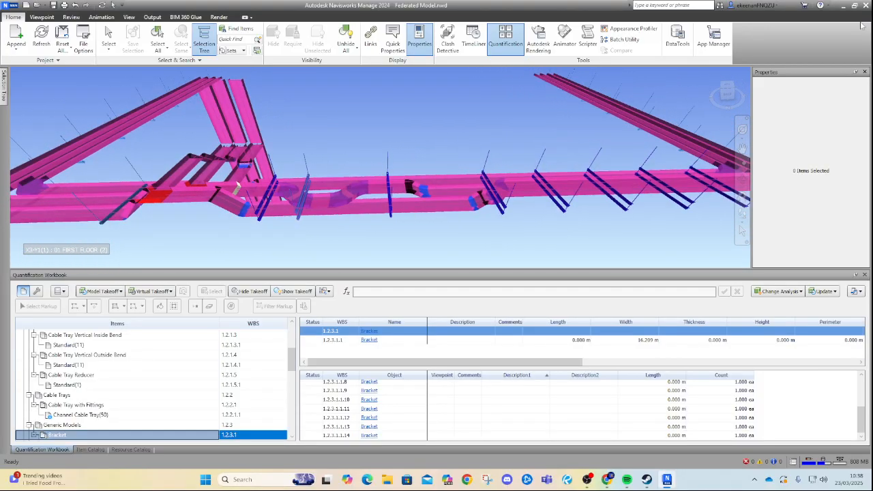
Return to the spreadsheet and examine the Level 0 group rows with their level, object and length cells.
left_click(607, 480)
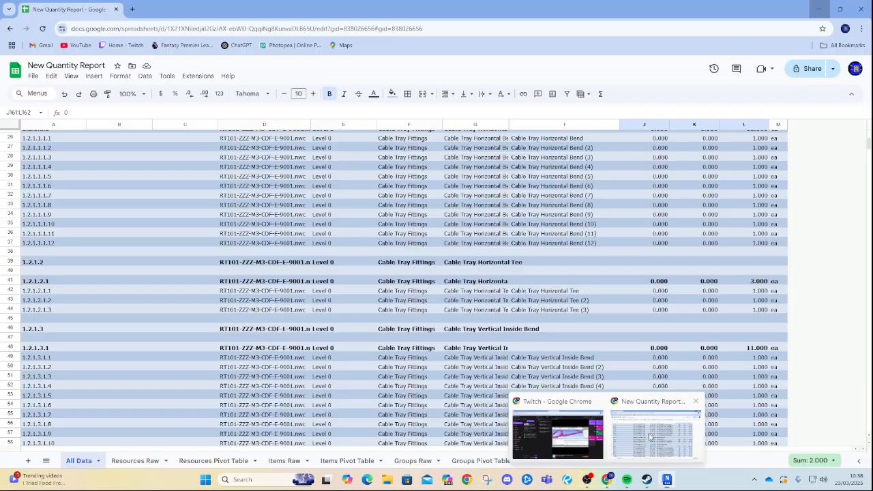
scroll(336, 241, "down", 3)
scroll(475, 294, "down", 10)
scroll(498, 178, "up", 12)
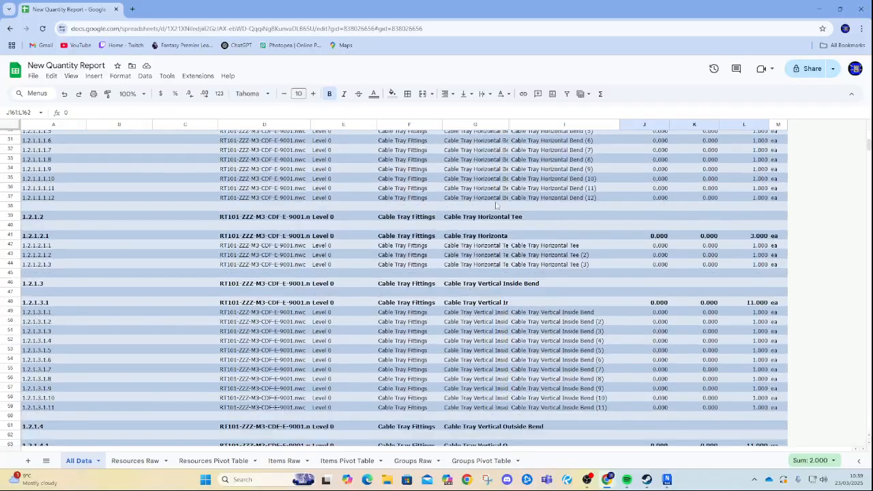
scroll(460, 235, "up", 8)
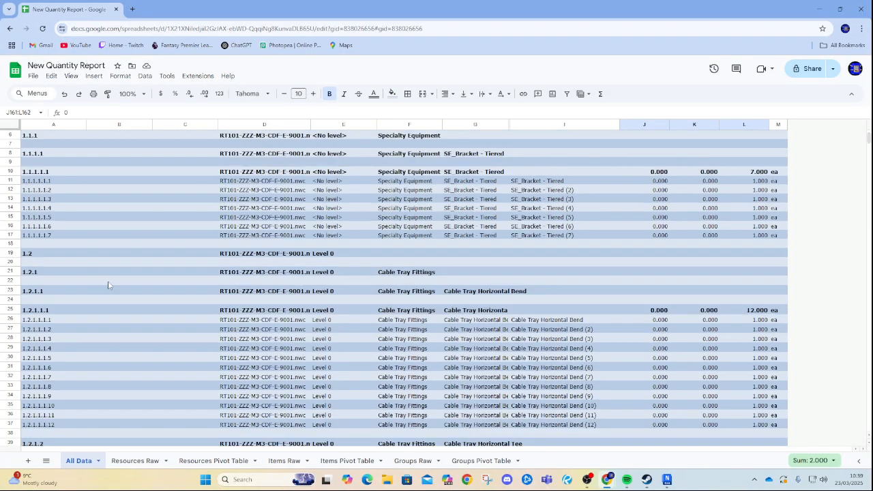
scroll(354, 294, "down", 3)
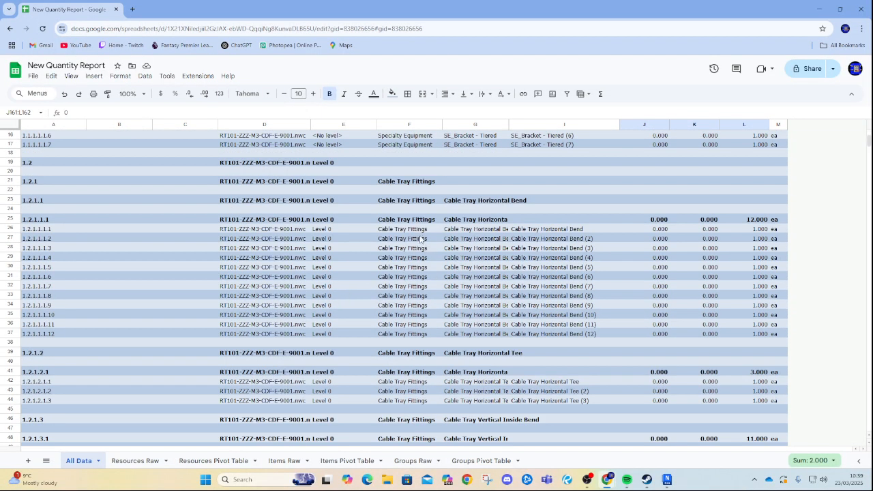
scroll(421, 239, "up", 3)
left_click(11, 253)
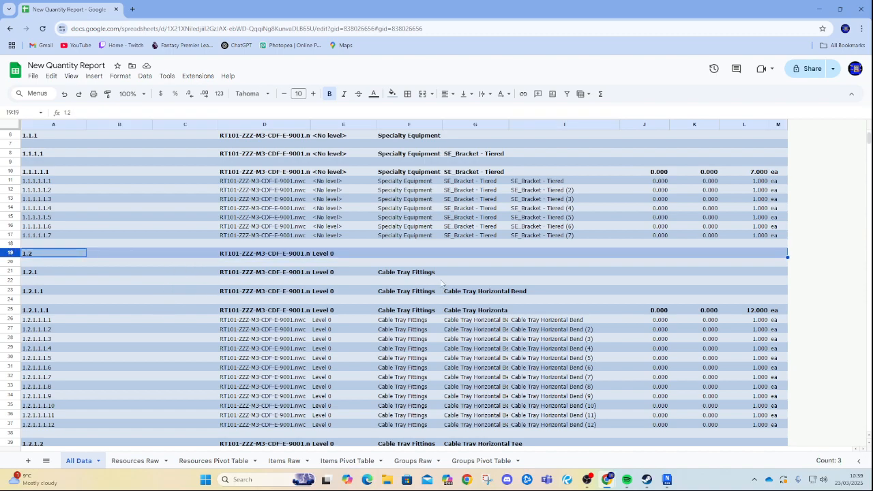
left_click(9, 271)
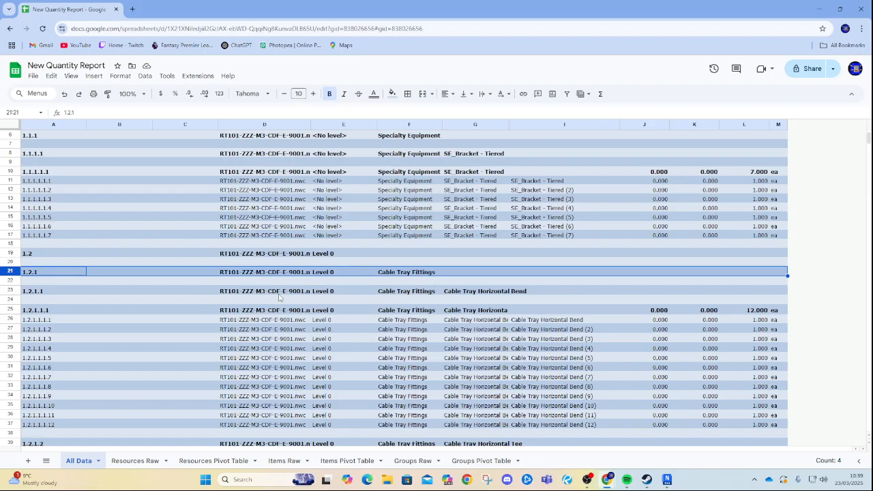
left_click_drag(343, 323, 376, 417)
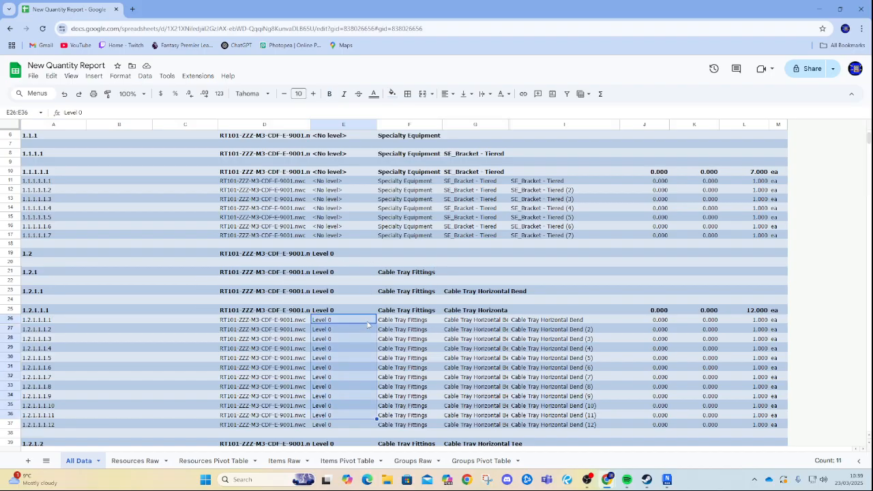
scroll(367, 325, "down", 2)
left_click_drag(613, 276, 641, 379)
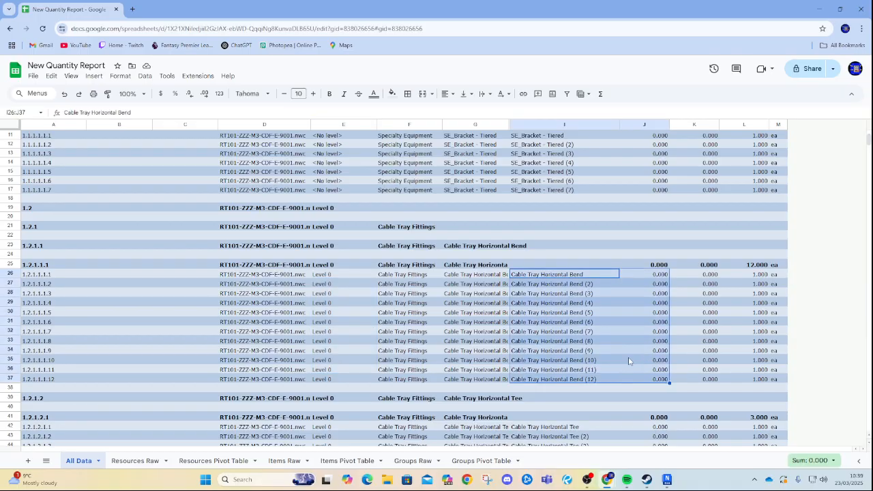
left_click(629, 361)
scroll(614, 365, "down", 5)
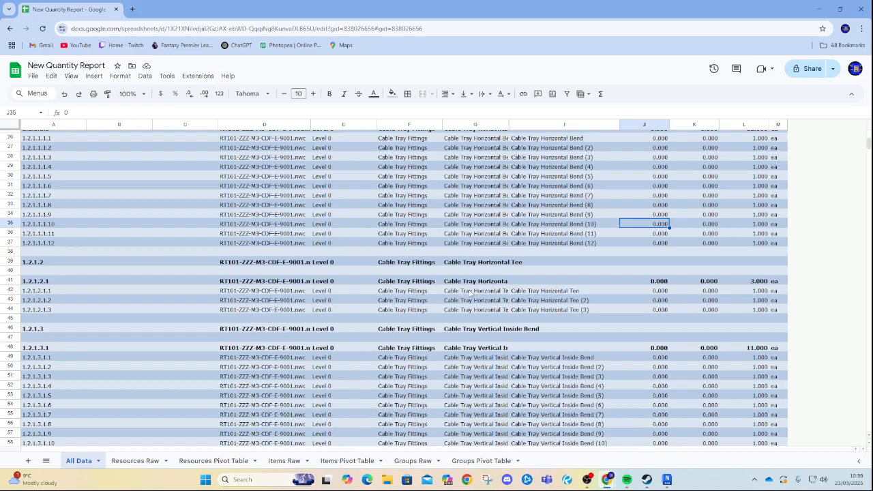
Examine the Level 0 cable tray tee, cable tray with fittings and bracket quantity rows in the All Data sheet.
left_click_drag(469, 292, 472, 310)
left_click(572, 293)
left_click(490, 282)
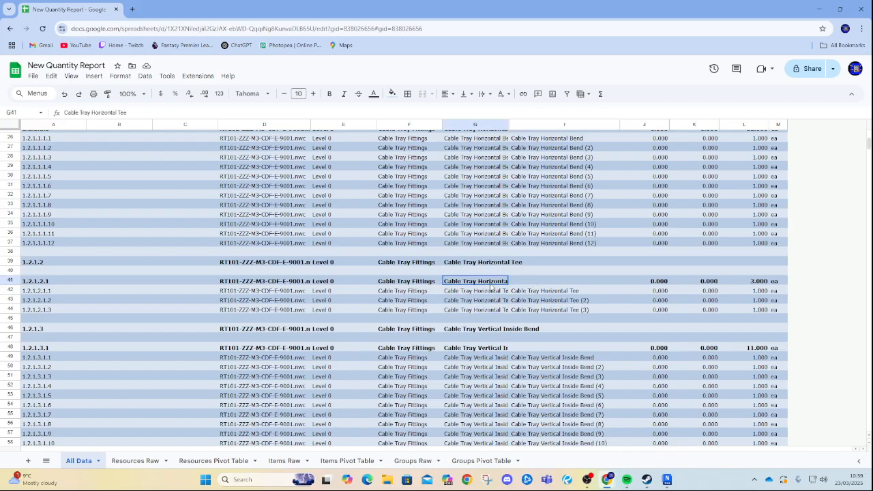
scroll(682, 290, "down", 18)
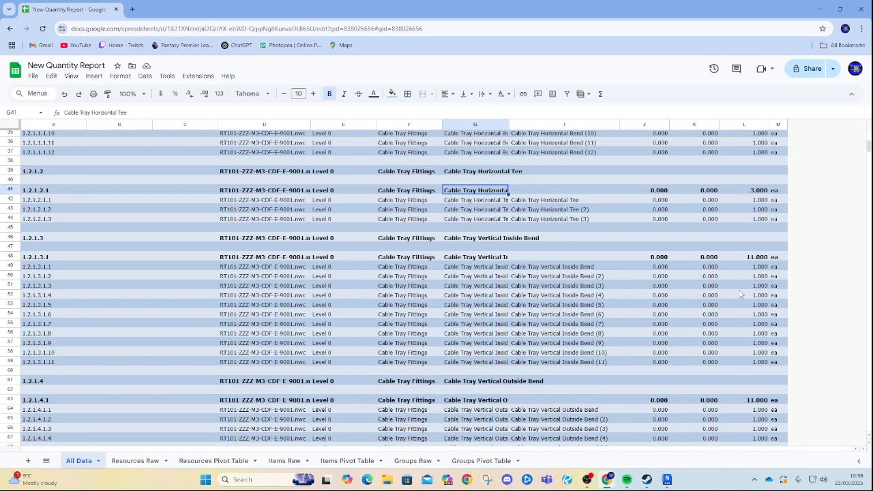
scroll(621, 290, "down", 3)
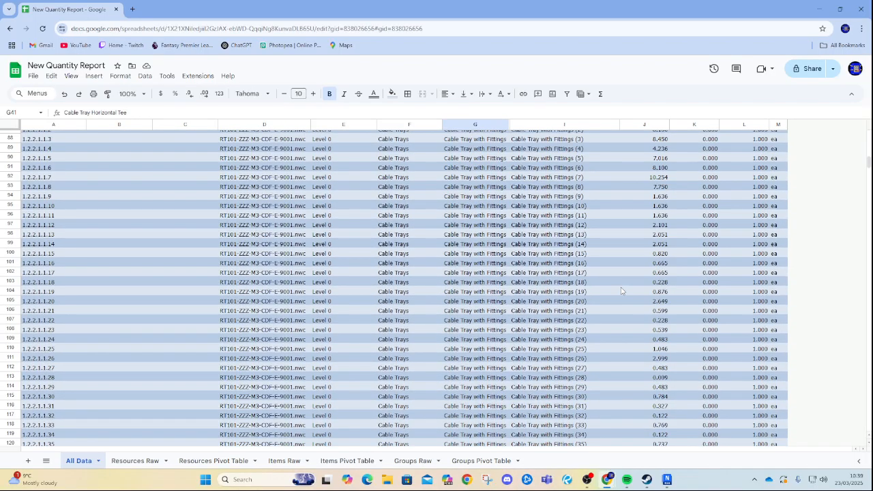
scroll(574, 253, "up", 5)
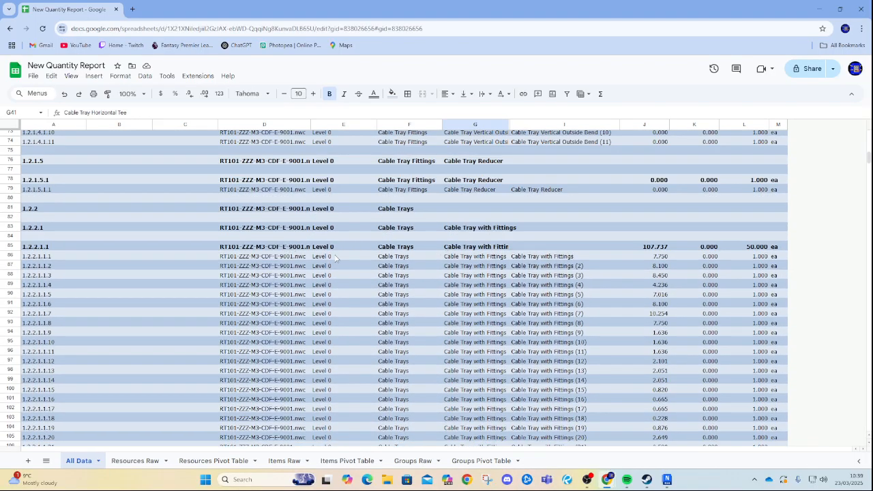
left_click(658, 250)
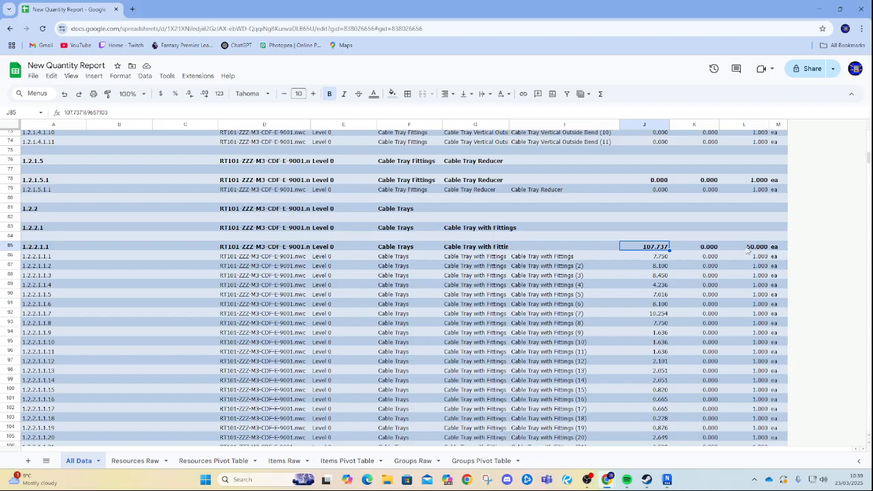
key("Right")
key("Right")
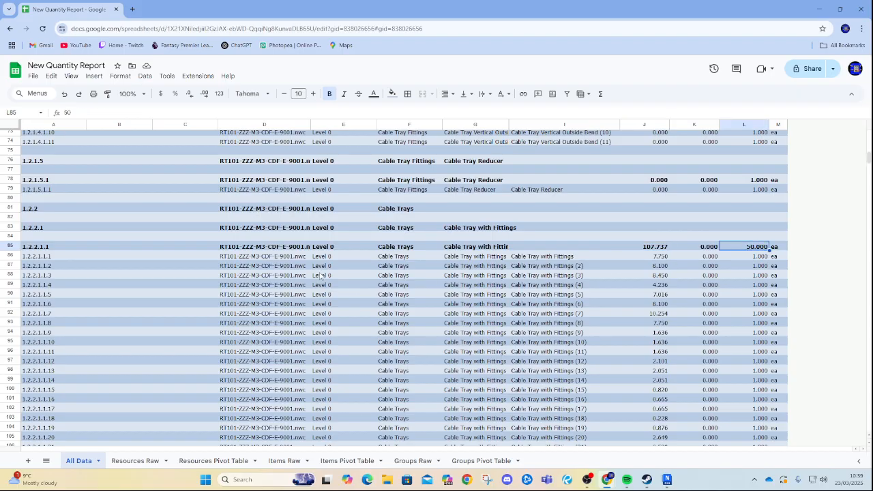
scroll(320, 274, "down", 15)
left_click_drag(325, 292, 726, 403)
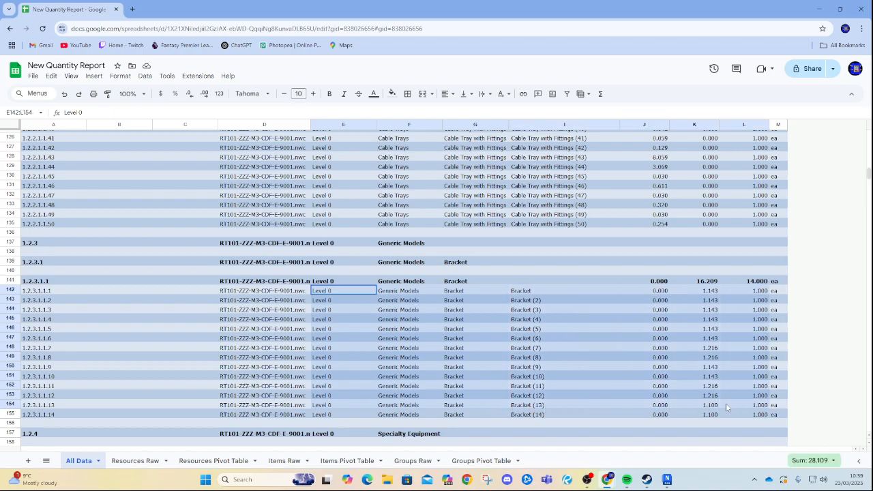
scroll(726, 403, "down", 10)
scroll(552, 317, "down", 20)
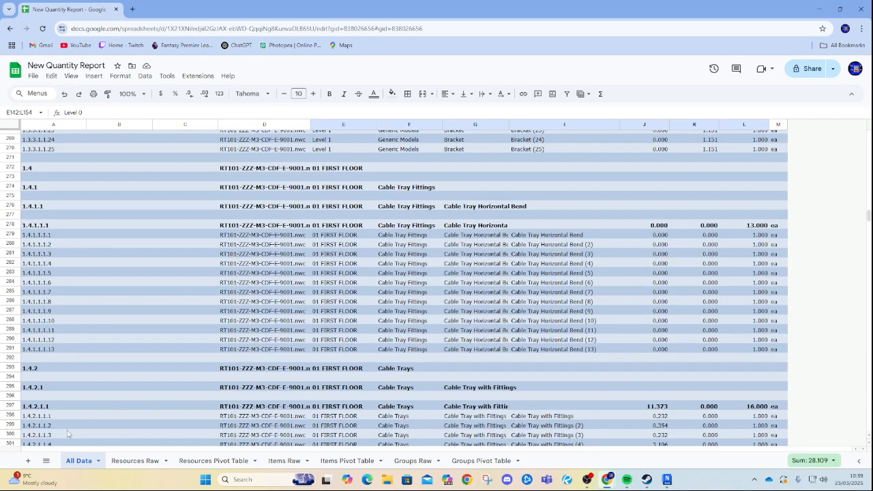
Delete the Resources Raw sheet.
left_click(135, 461)
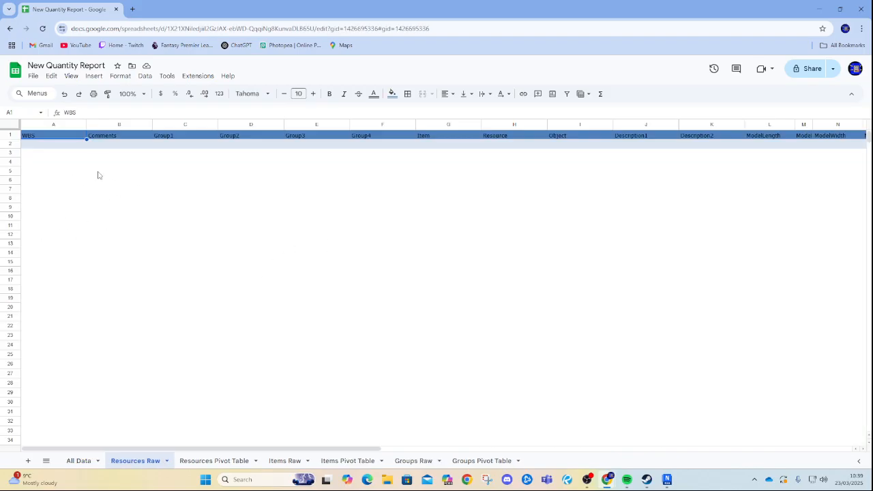
left_click(166, 461)
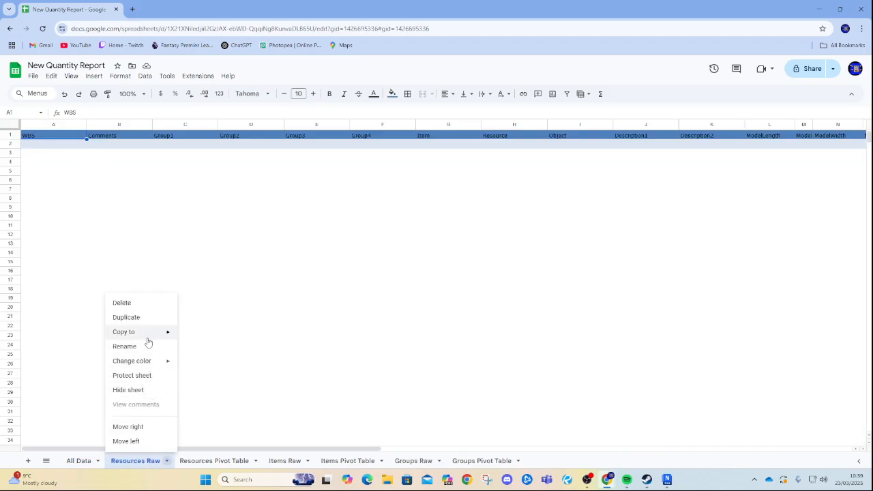
left_click(146, 303)
left_click(532, 283)
Delete the Resources Pivot Table sheet.
left_click(122, 463)
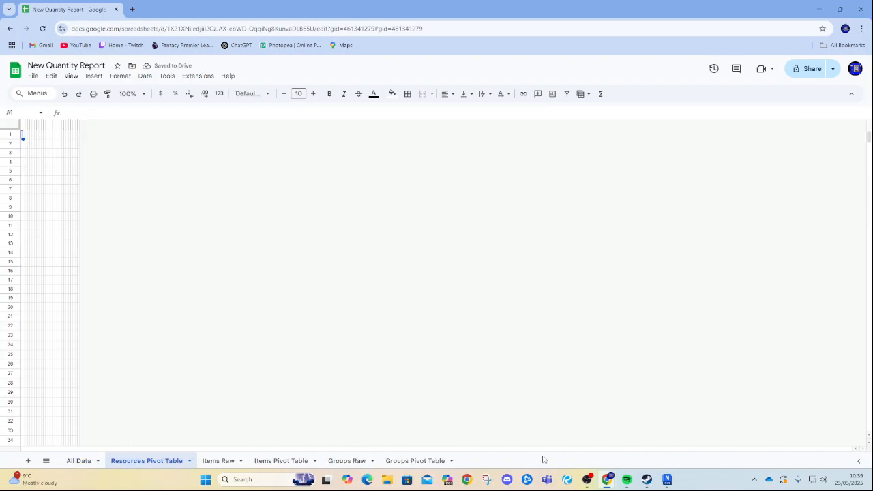
left_click(189, 461)
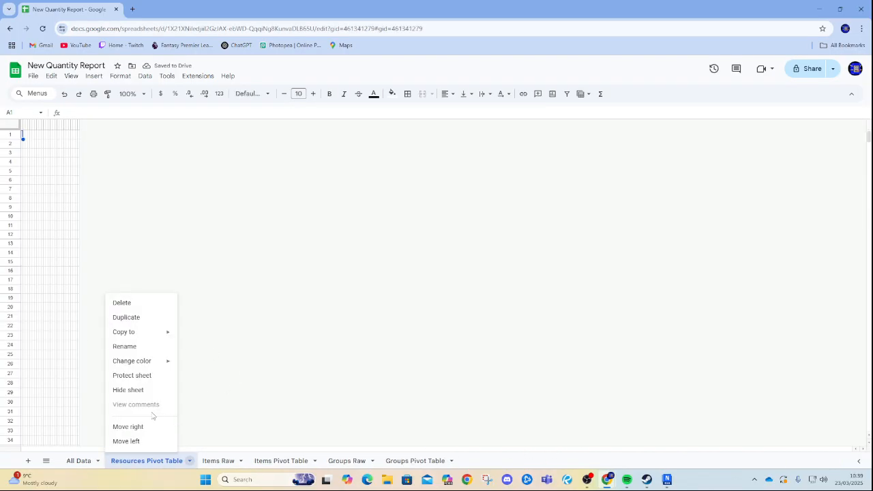
left_click(138, 306)
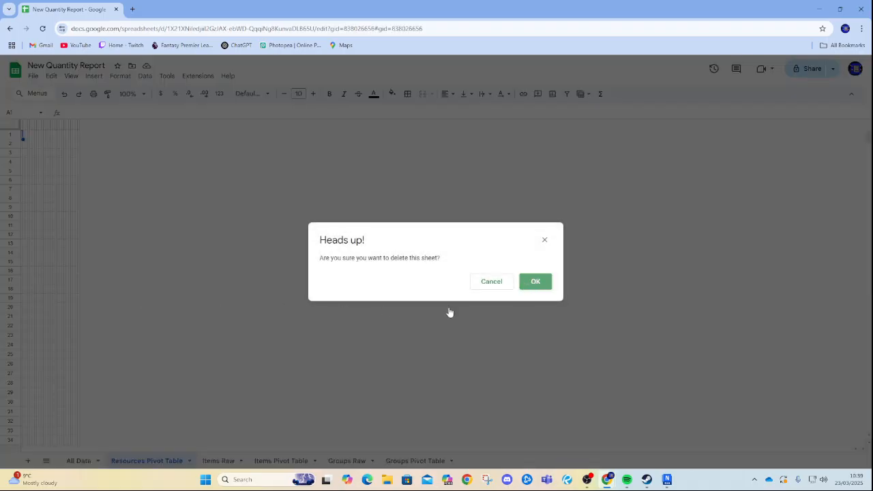
left_click(532, 282)
Open the Items Raw sheet and scroll through its item rows.
left_click(140, 462)
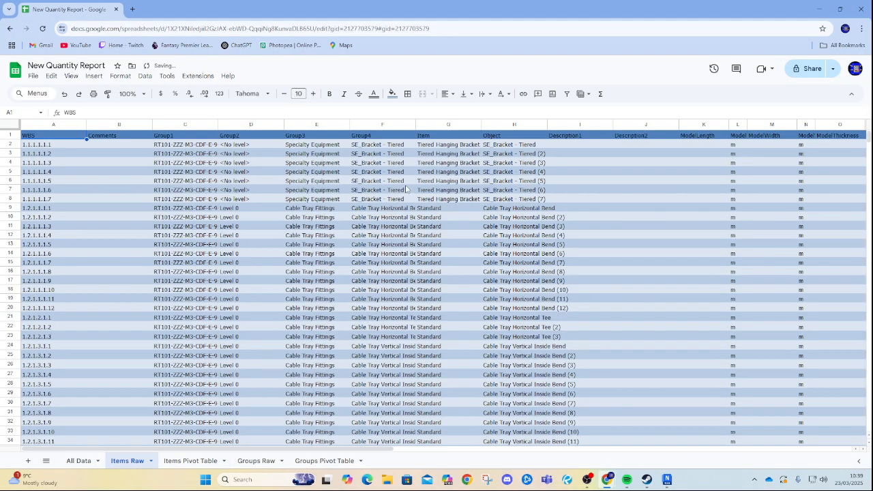
scroll(406, 191, "down", 15)
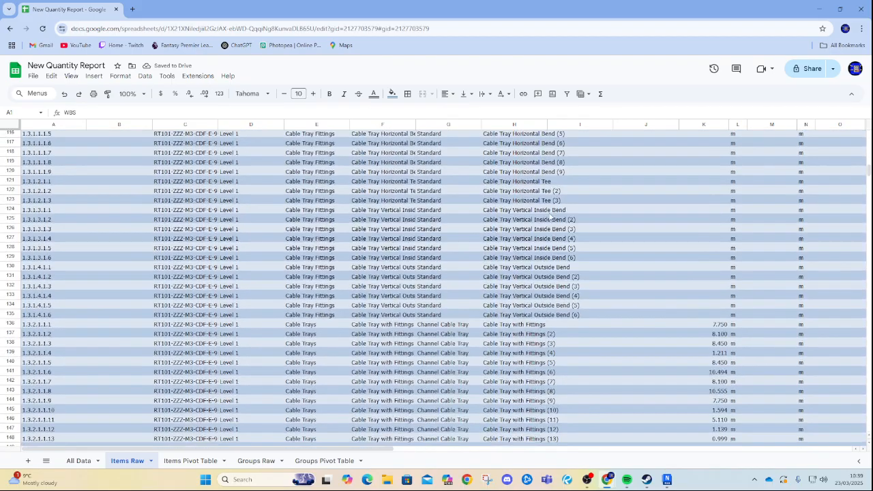
scroll(550, 217, "down", 3)
left_click(191, 461)
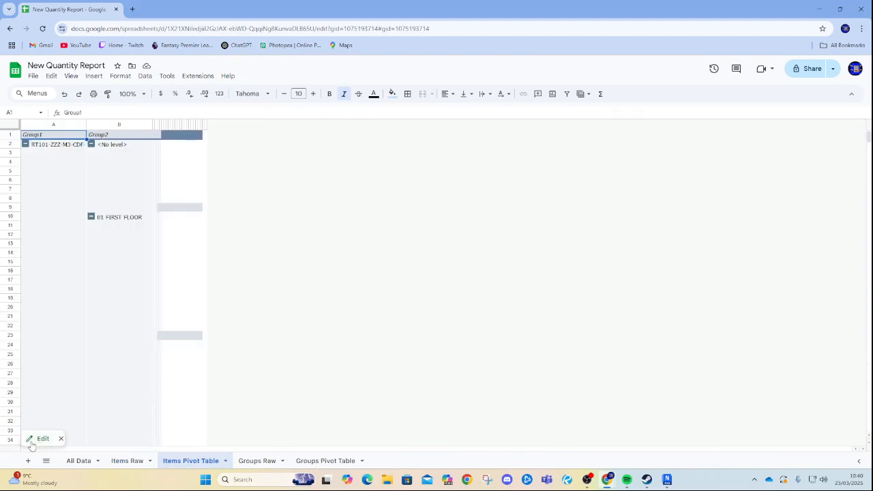
right_click(211, 464)
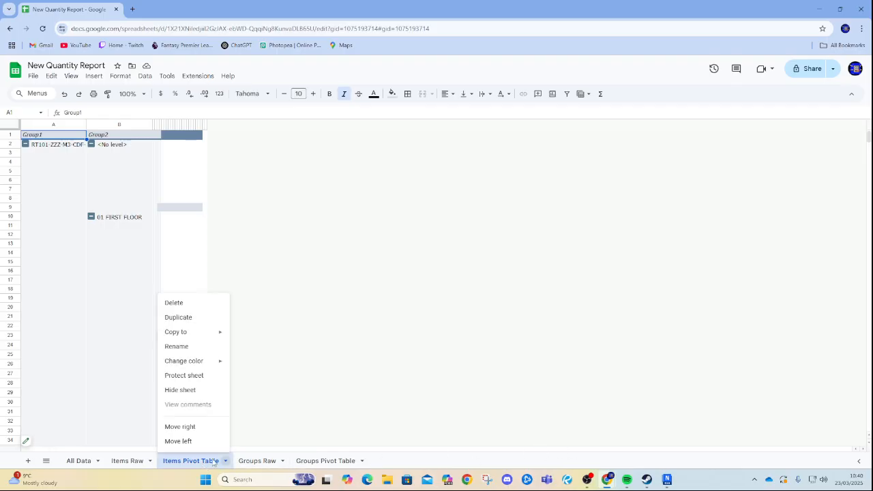
left_click(178, 317)
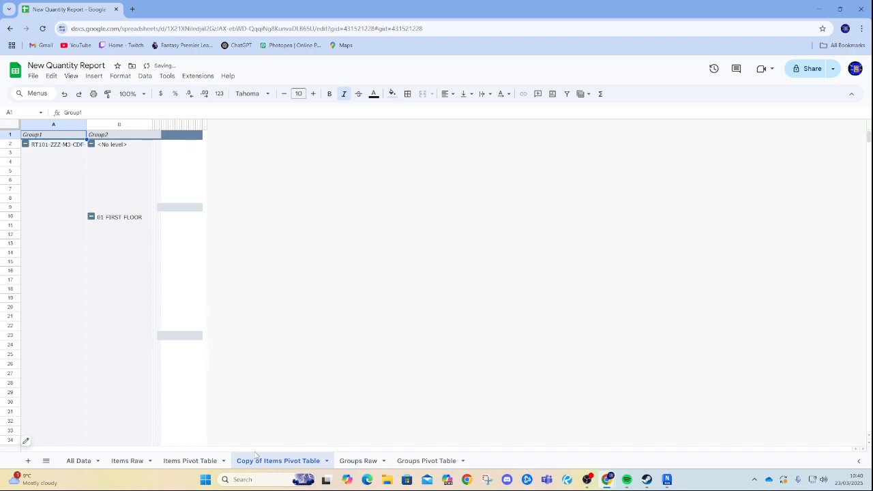
Delete the Items Pivot Table sheet together with its copy.
left_click(180, 464)
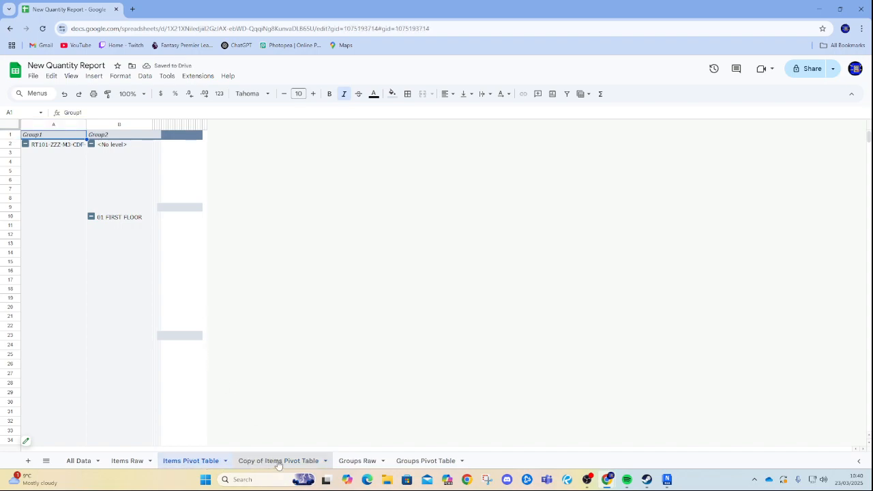
right_click(199, 464)
left_click(189, 305)
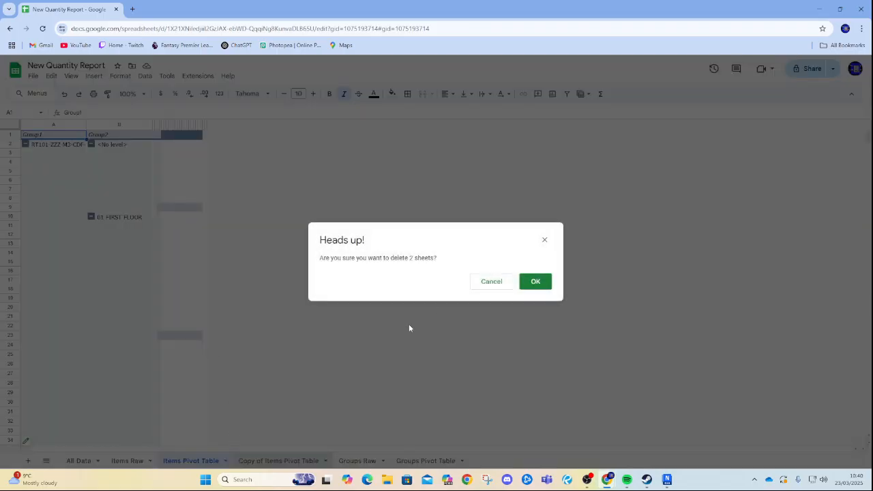
left_click(534, 280)
Open the Groups Raw sheet and inspect the empty Description column cells.
left_click(183, 461)
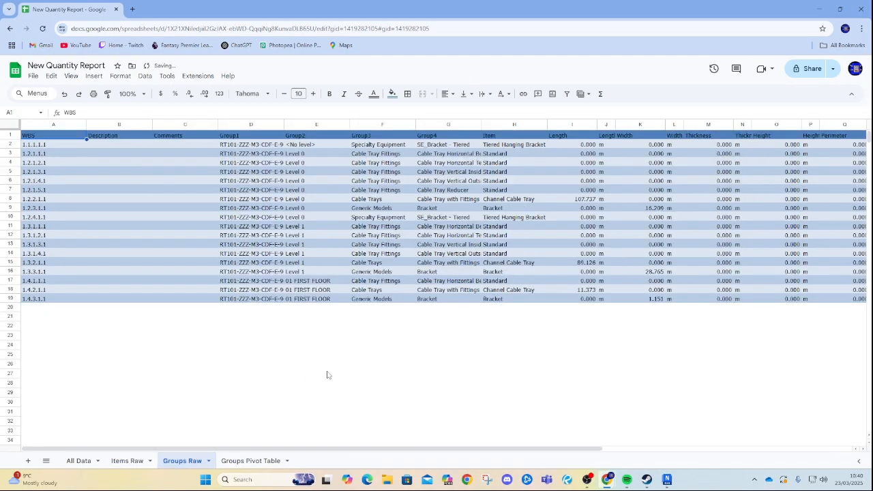
left_click_drag(100, 147, 95, 297)
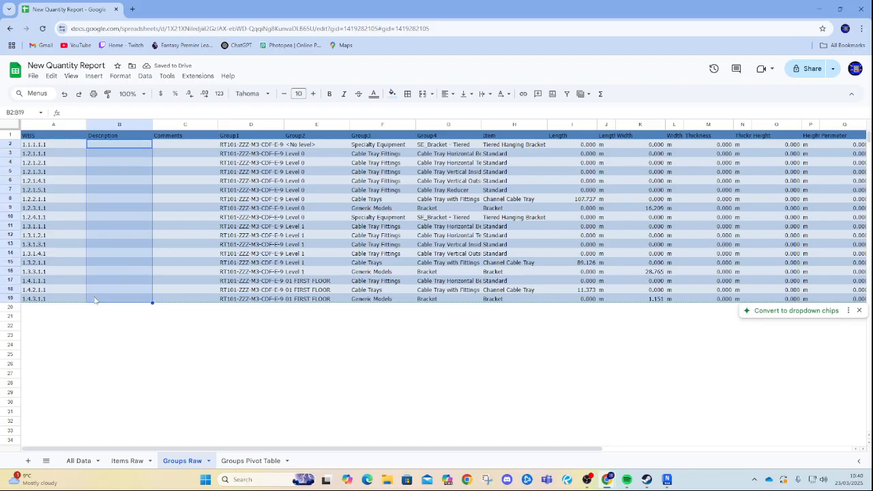
left_click(185, 365)
Collapse the Level 0 and Level 1 groups in the Groups Pivot Table sheet.
left_click(237, 464)
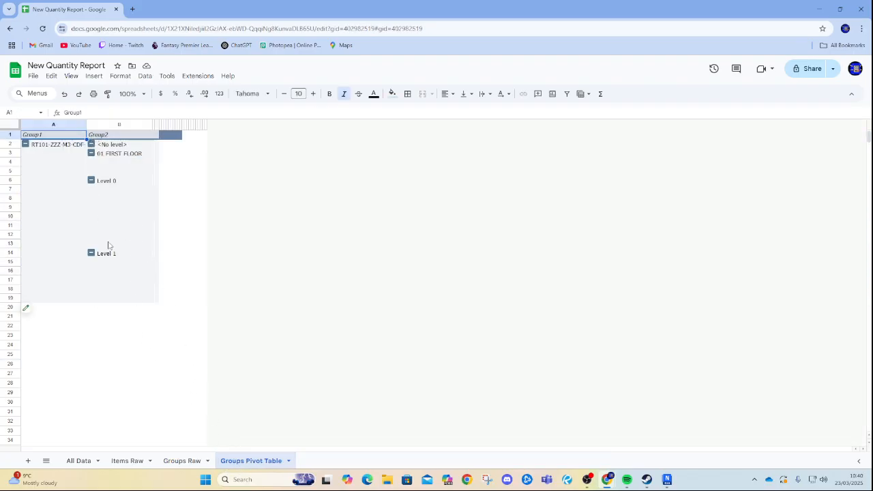
left_click(91, 254)
left_click(91, 181)
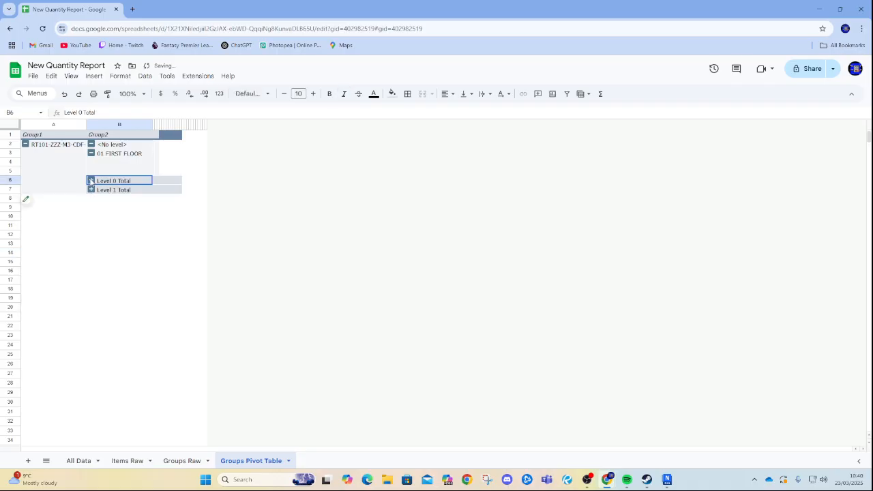
Delete the Groups Pivot Table sheet.
left_click(229, 466)
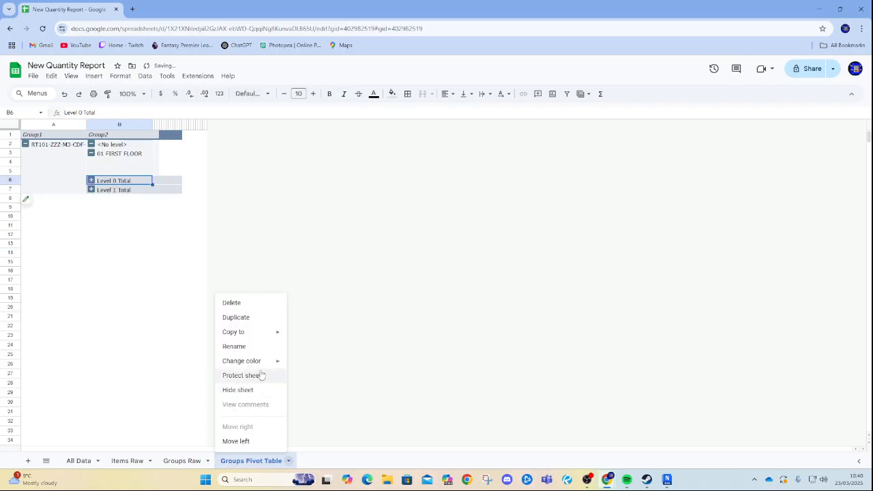
left_click(263, 302)
left_click(535, 281)
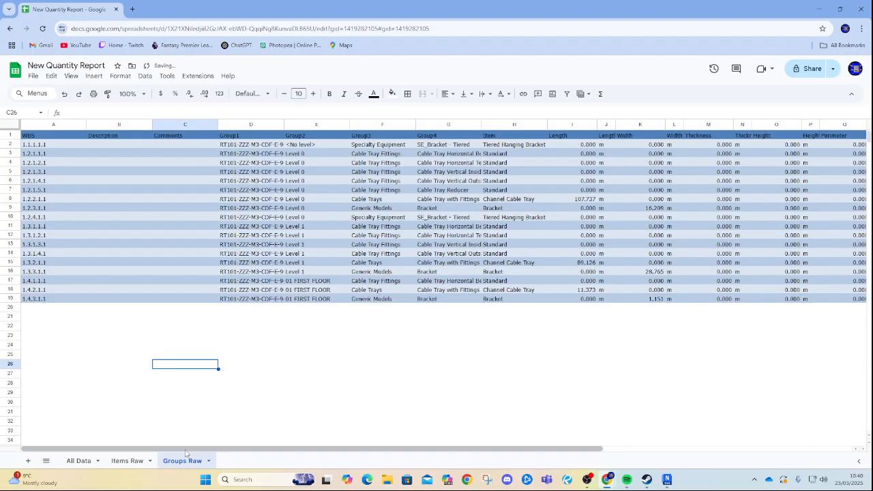
left_click(144, 462)
left_click(82, 467)
left_click(172, 463)
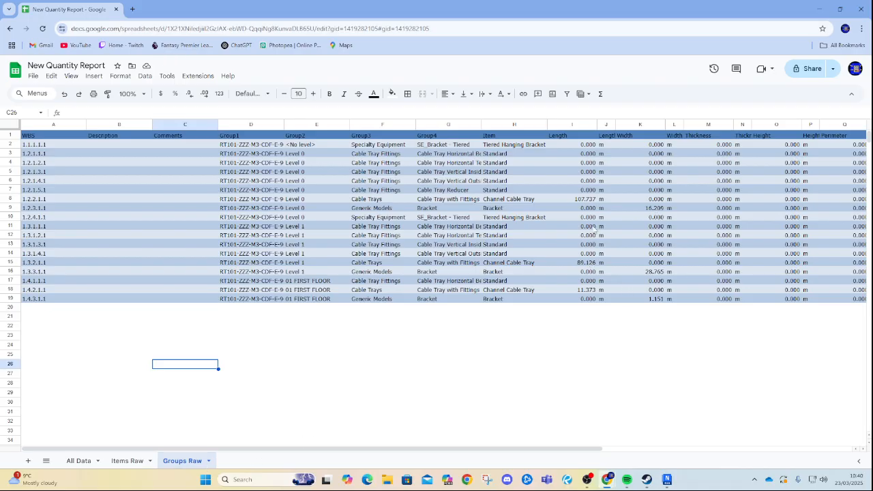
Delete the Thickness through Weight Units columns (M to X) from the Groups Raw sheet.
left_click_drag(525, 200, 605, 200)
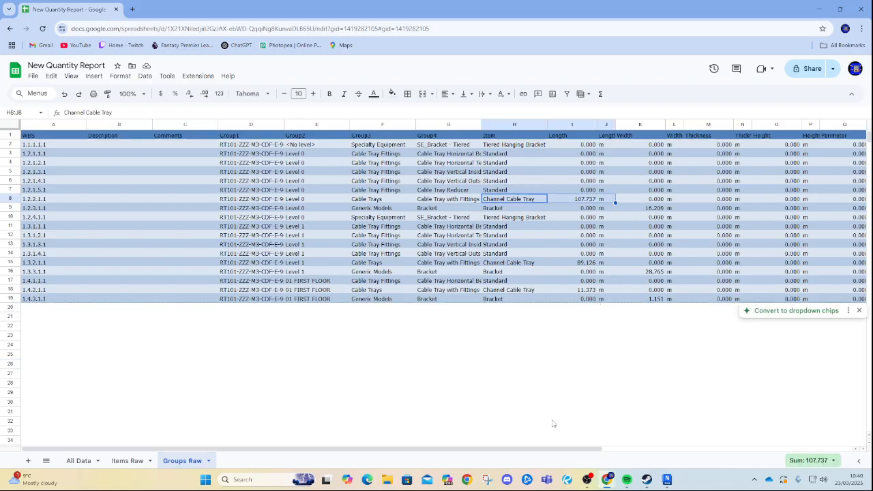
left_click_drag(448, 300, 768, 300)
left_click(607, 383)
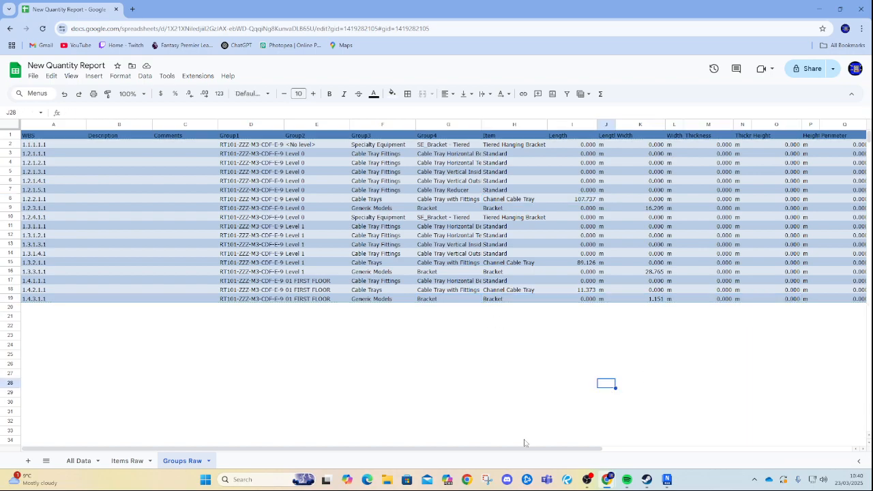
left_click_drag(450, 449, 700, 448)
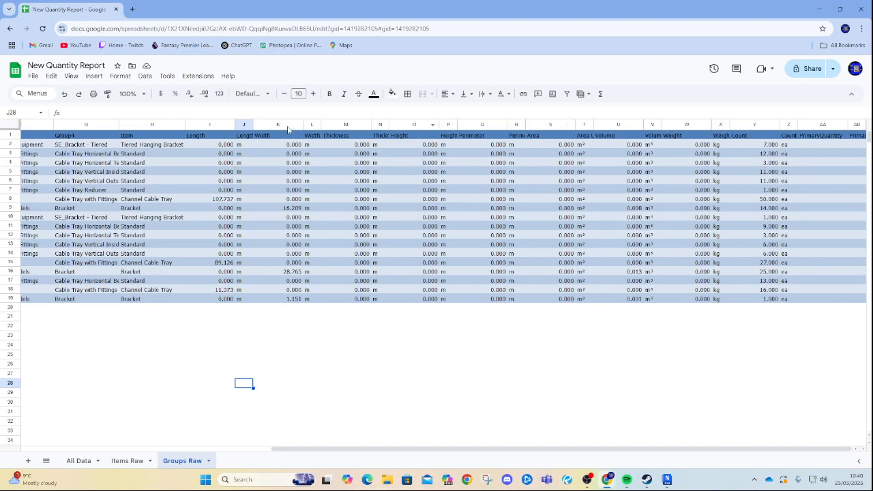
left_click(244, 124)
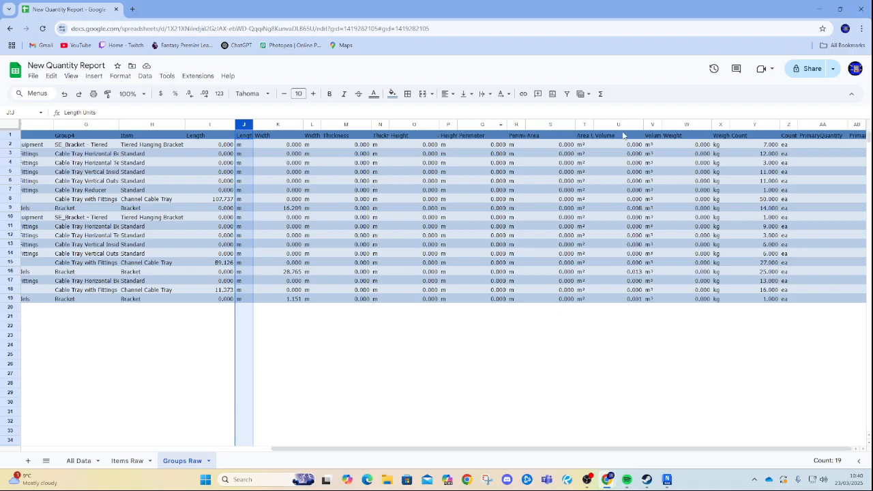
right_click(721, 124)
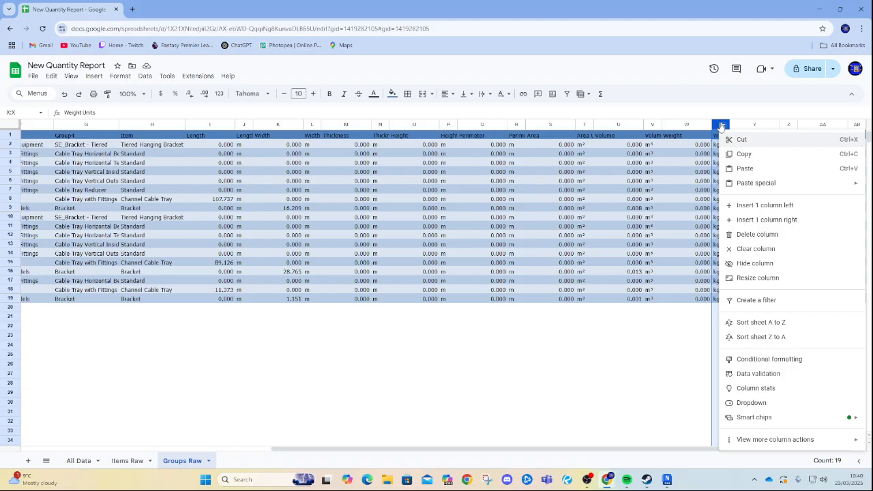
left_click(274, 124, "shift")
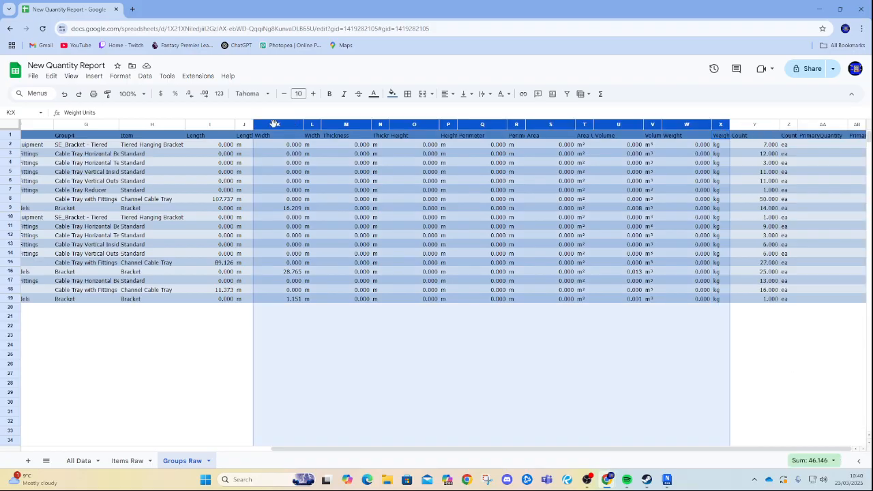
right_click(315, 124)
key("Escape")
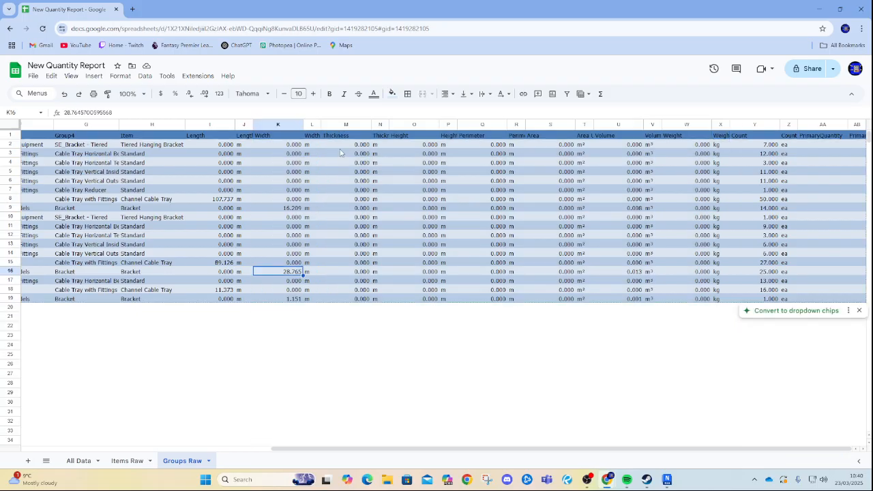
left_click(343, 125)
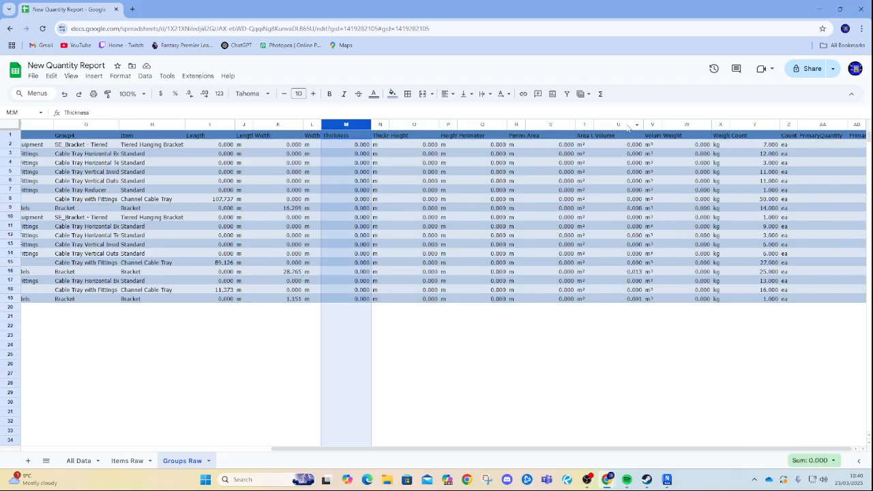
left_click(720, 125, "shift")
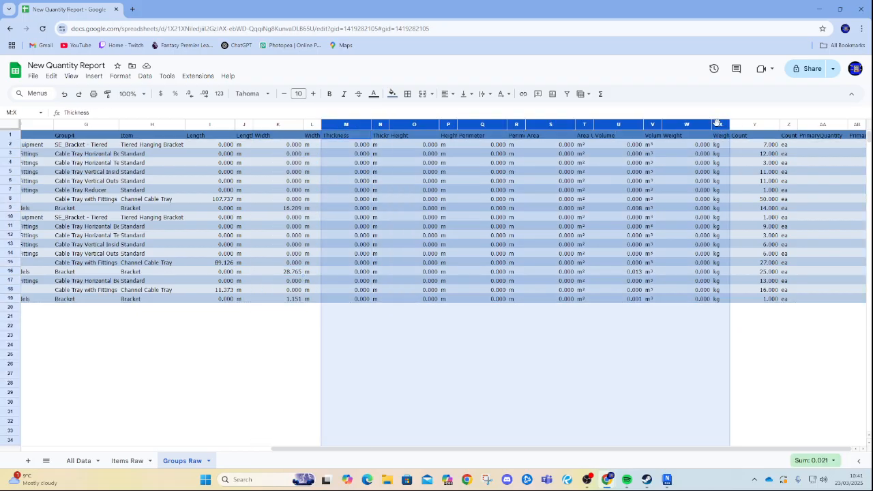
right_click(618, 126)
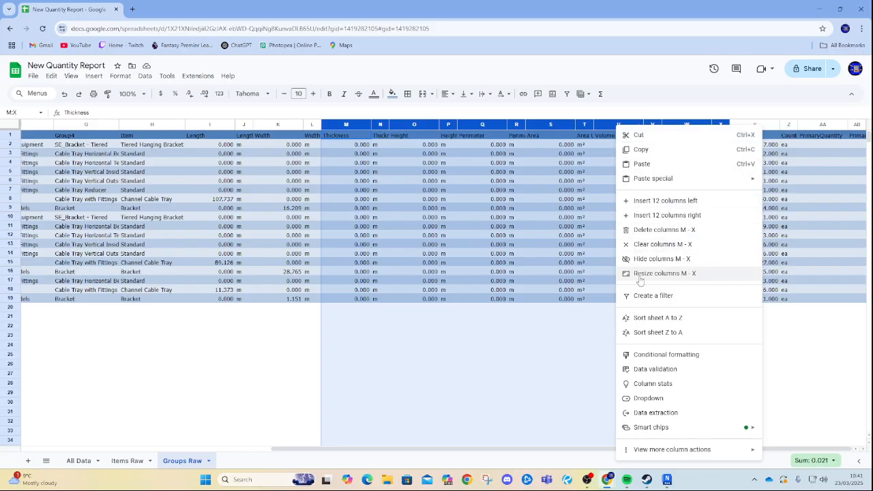
left_click(645, 230)
left_click(372, 374)
left_click(518, 383)
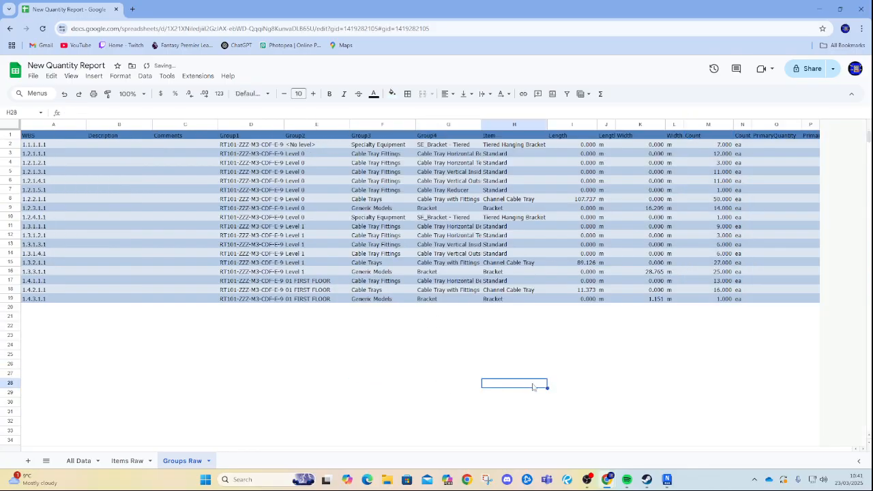
Delete the two PrimaryQuantity columns at the end of the table.
left_click(770, 125)
left_click(810, 125, "shift")
right_click(809, 125)
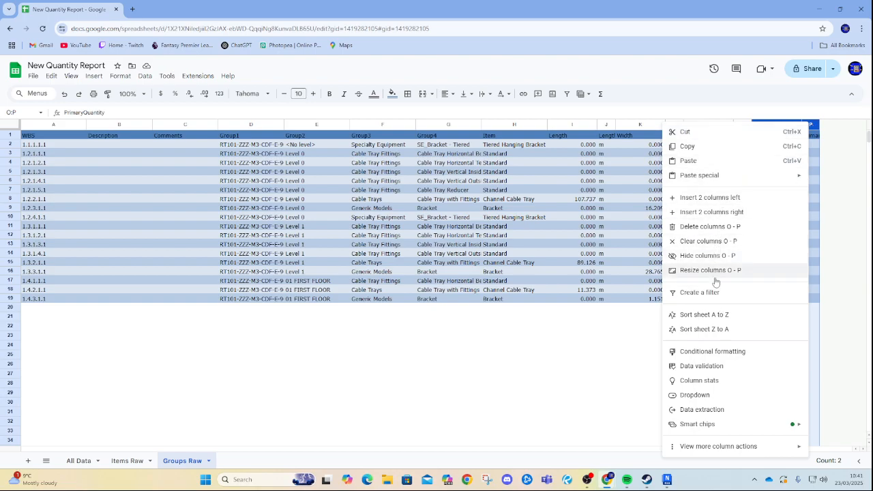
left_click(710, 226)
left_click(569, 364)
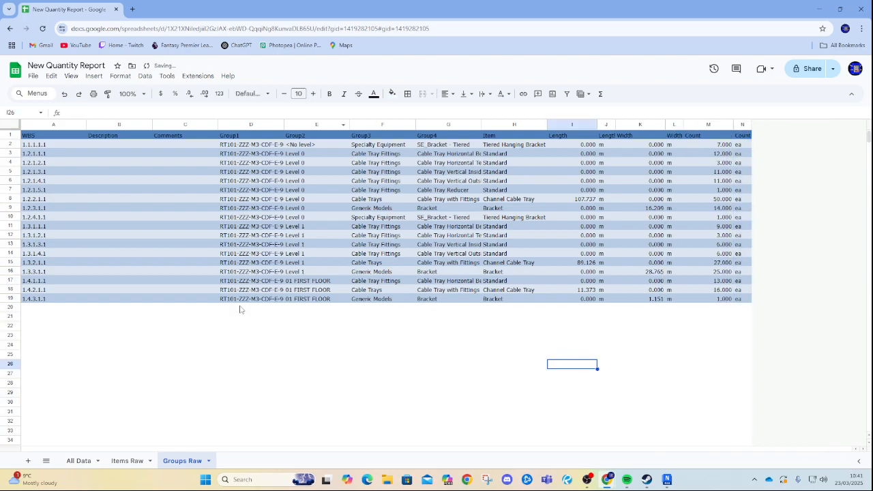
Delete the empty Description and Comments columns.
left_click_drag(167, 124, 117, 124)
right_click(117, 124)
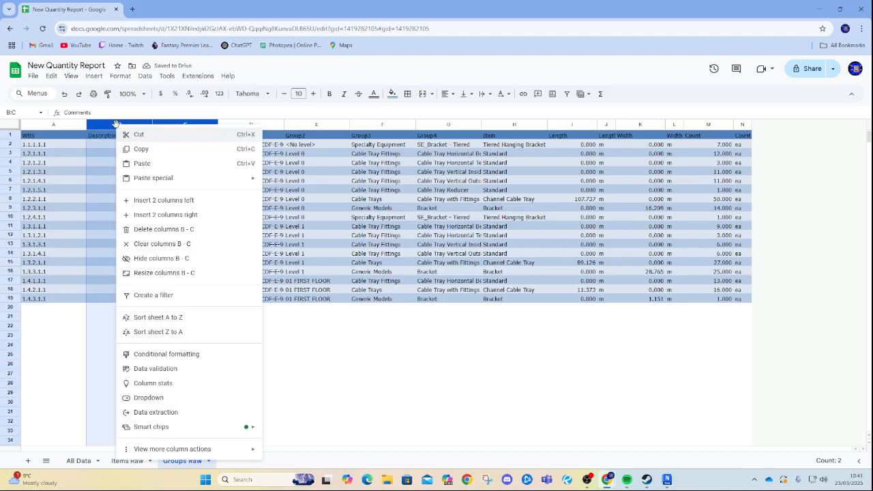
left_click(165, 231)
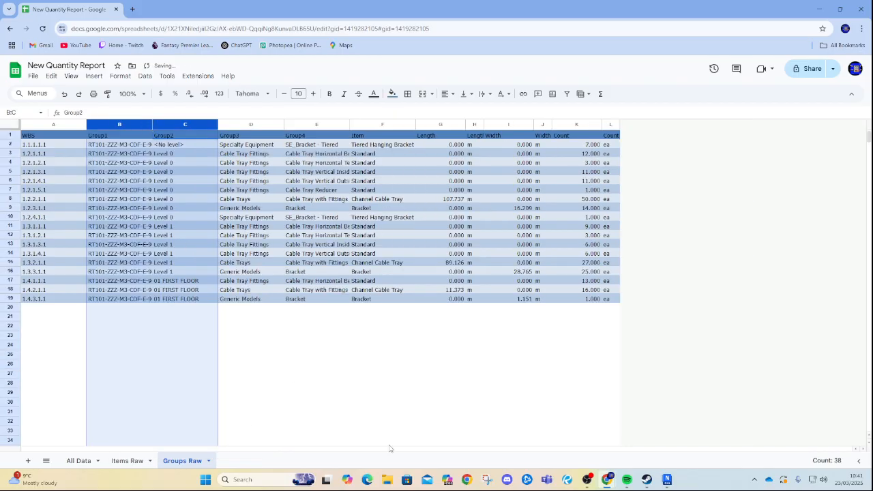
left_click(308, 337)
Resize the Group1, Group2, Group4 and Item columns to fit their contents.
left_click_drag(152, 123, 274, 124)
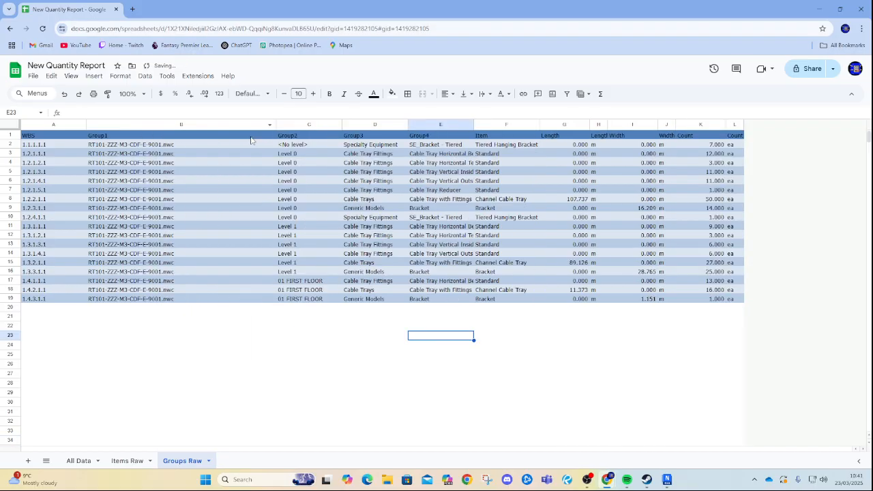
left_click_drag(341, 124, 395, 124)
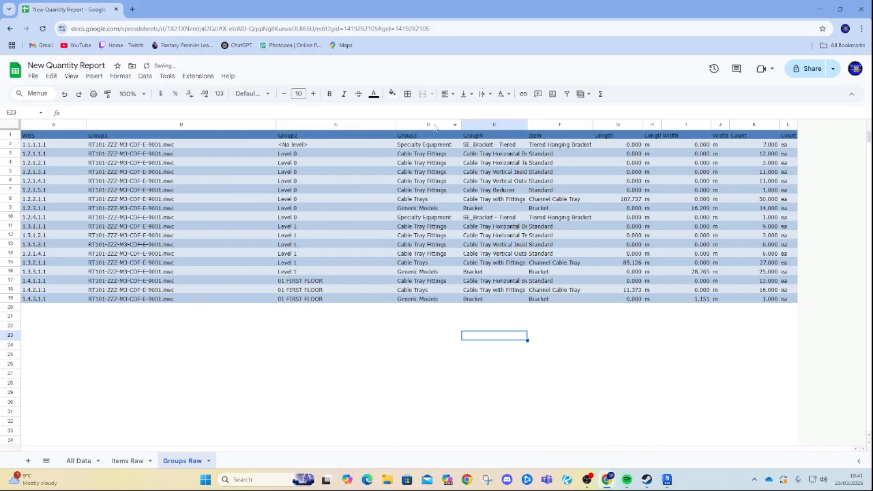
left_click_drag(276, 125, 210, 124)
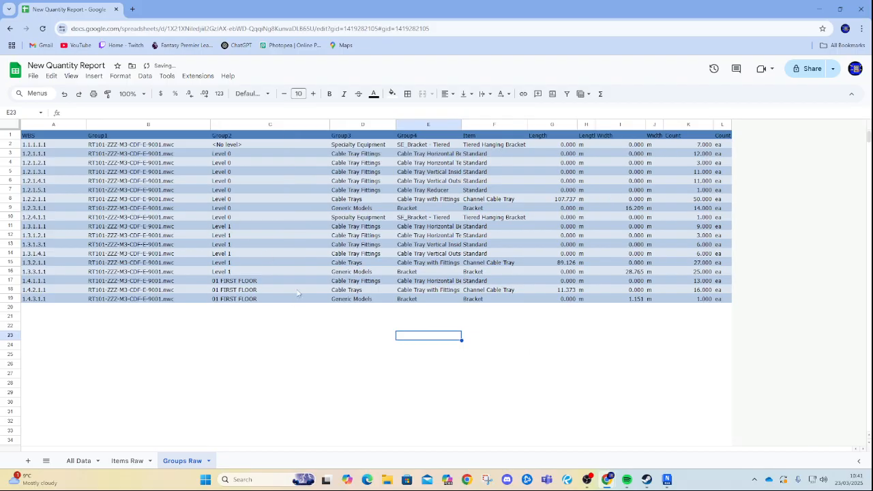
left_click_drag(329, 124, 274, 124)
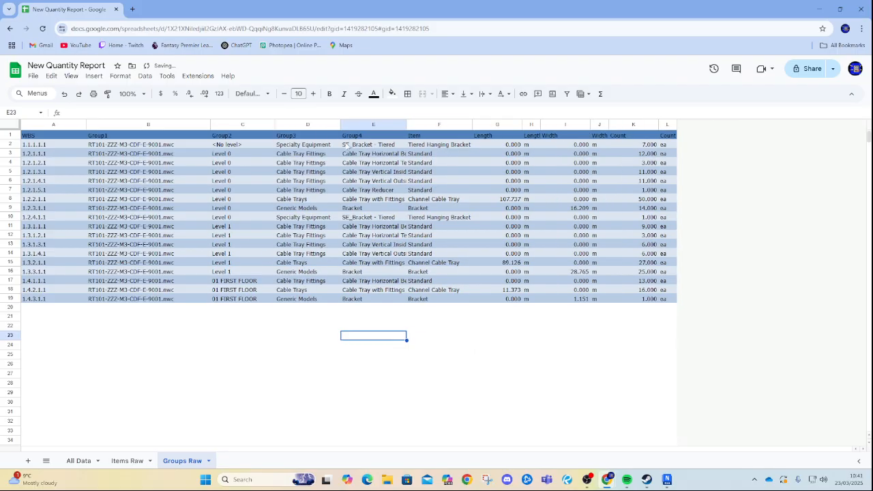
left_click_drag(406, 124, 461, 124)
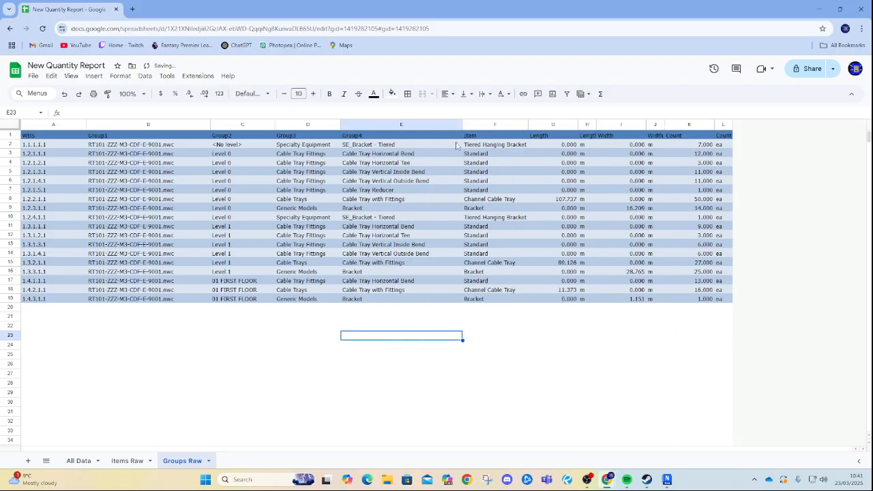
left_click_drag(528, 124, 552, 124)
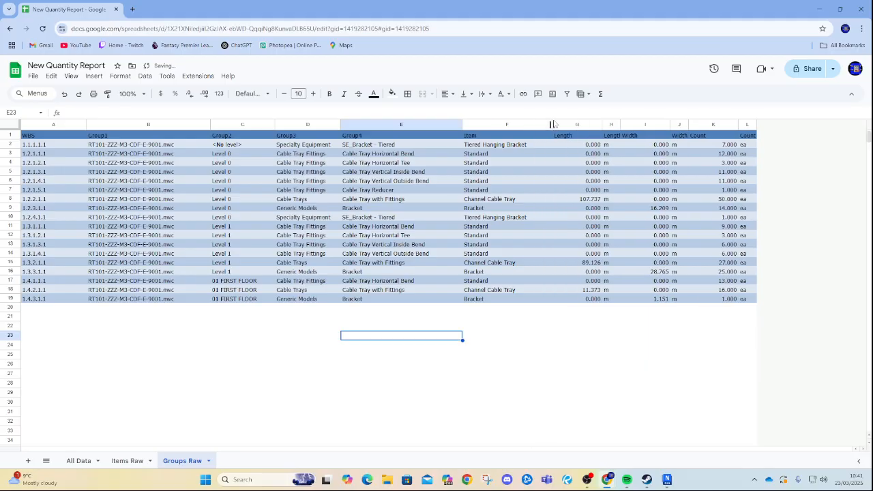
Delete the Length Units and Width Units columns.
left_click(611, 126)
right_click(610, 125)
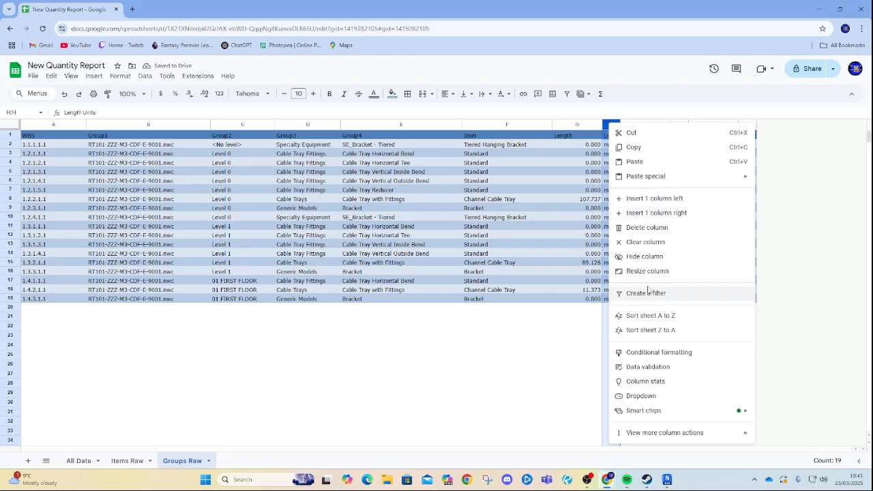
left_click(634, 227)
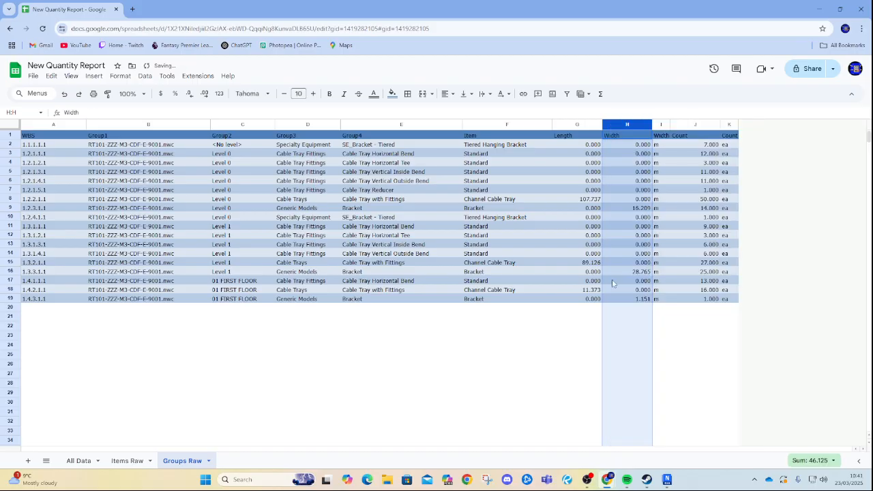
left_click(659, 125)
right_click(660, 125)
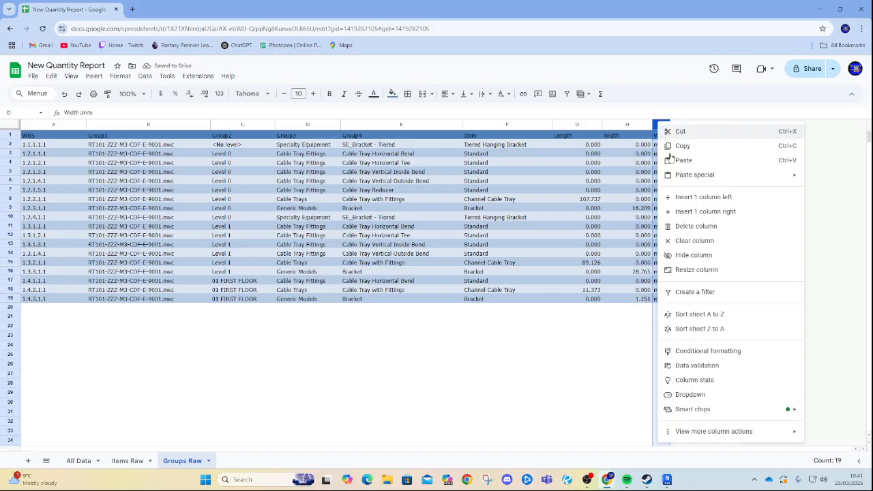
left_click(688, 225)
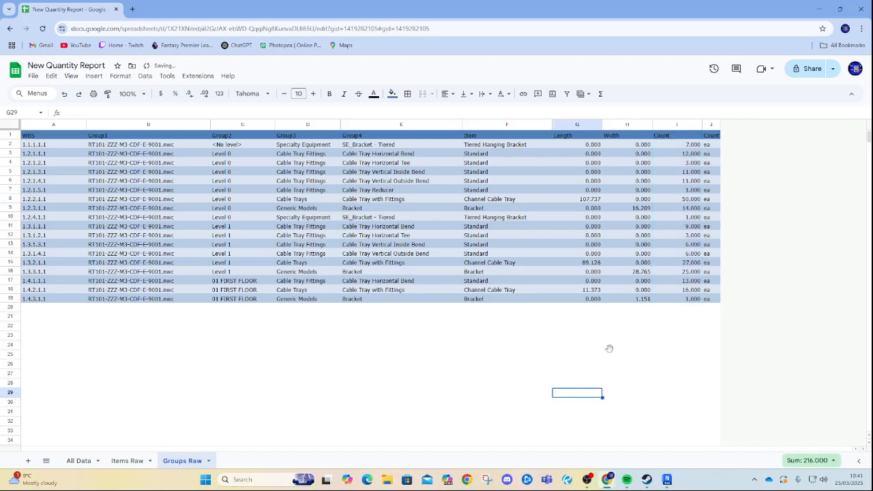
Delete the Count Units column.
left_click(712, 124)
right_click(712, 124)
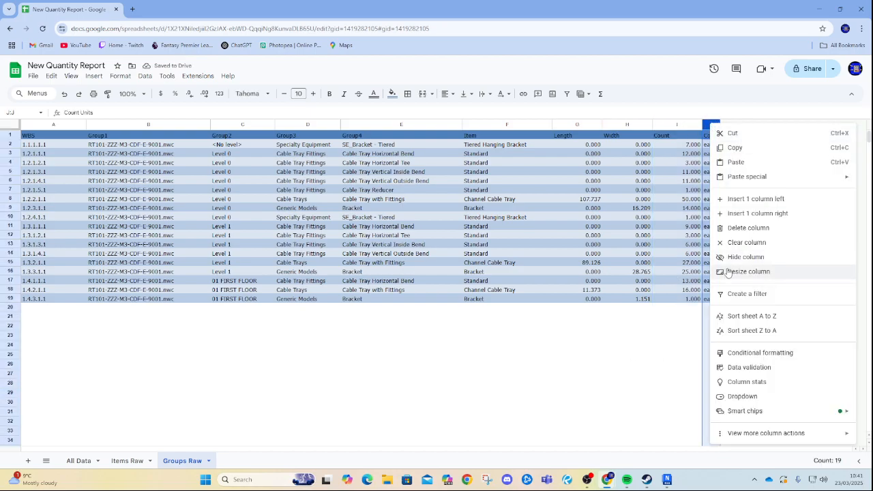
left_click(740, 227)
left_click(681, 217)
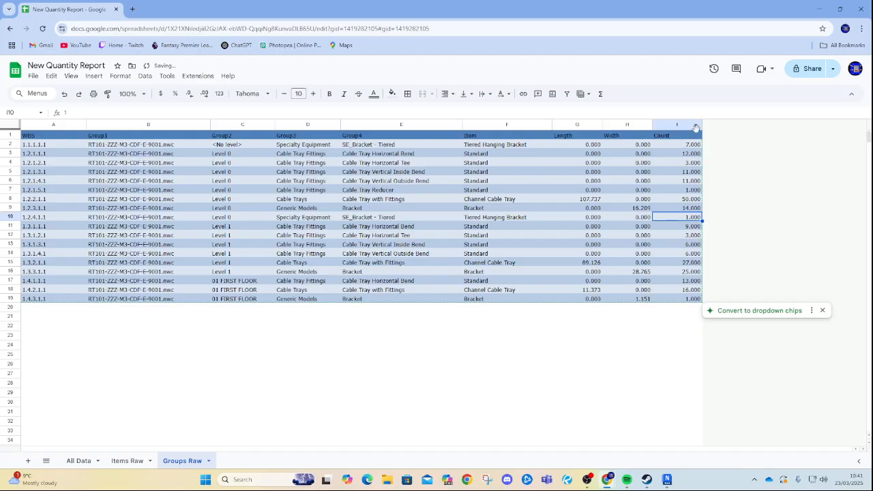
left_click(262, 396)
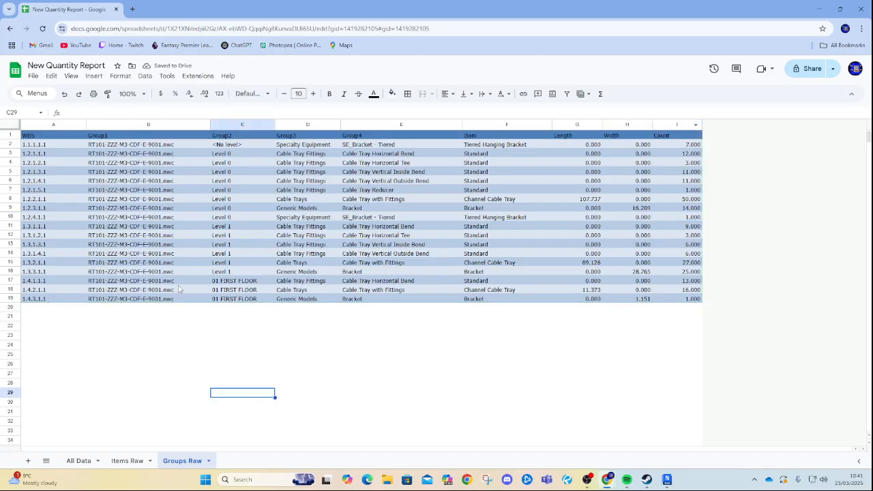
Examine ranges of cells in the WBS and Group1 columns by selecting them.
left_click_drag(51, 145, 55, 280)
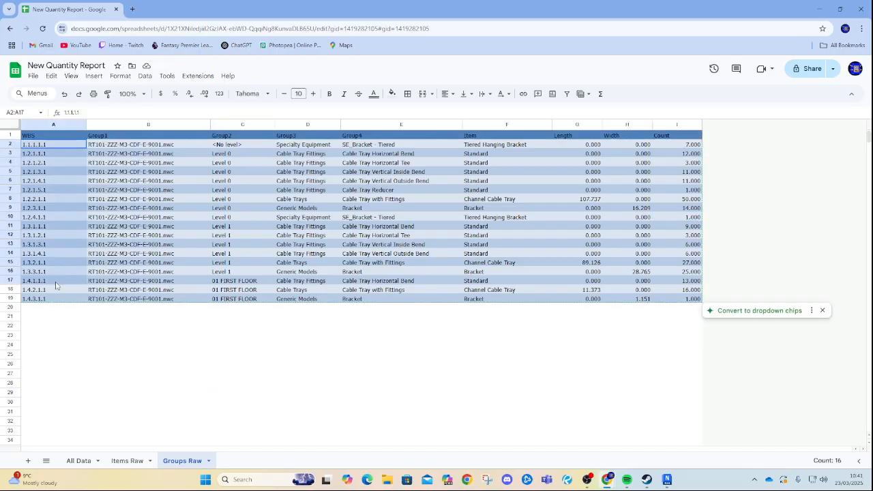
left_click(64, 328)
left_click_drag(58, 146, 66, 265)
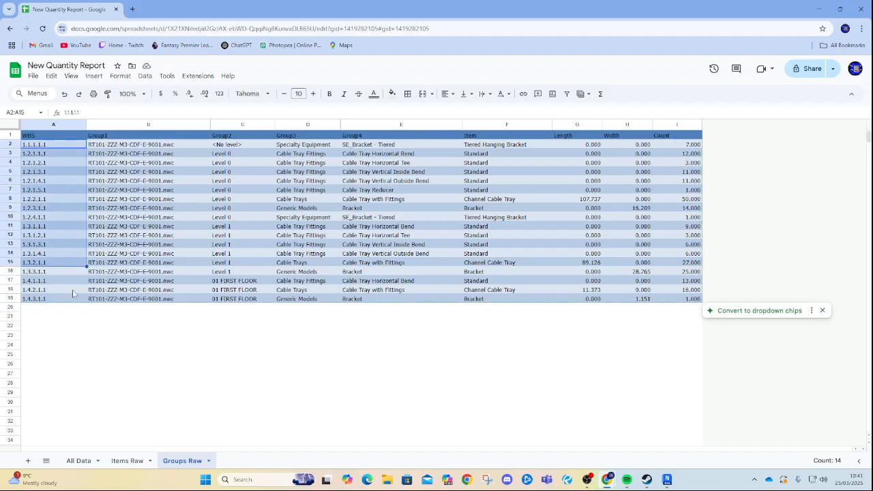
left_click(60, 334)
left_click_drag(136, 144, 123, 302)
left_click(146, 344)
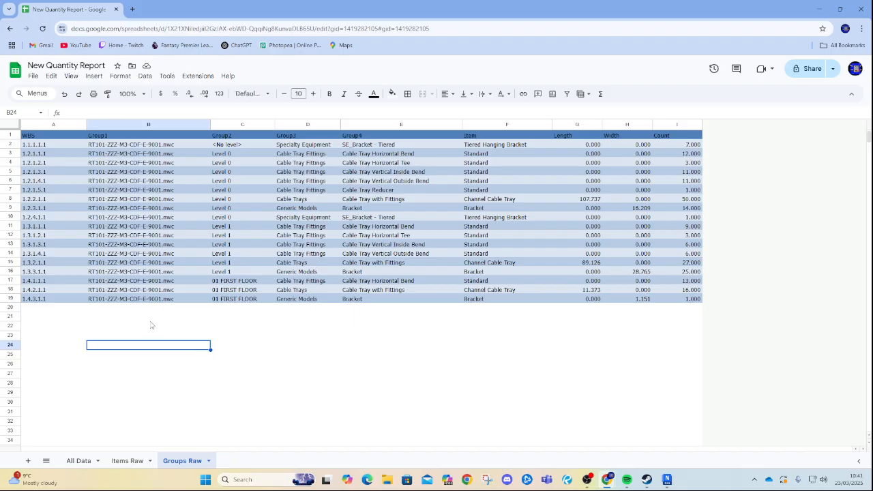
left_click_drag(164, 147, 141, 303)
left_click(149, 326)
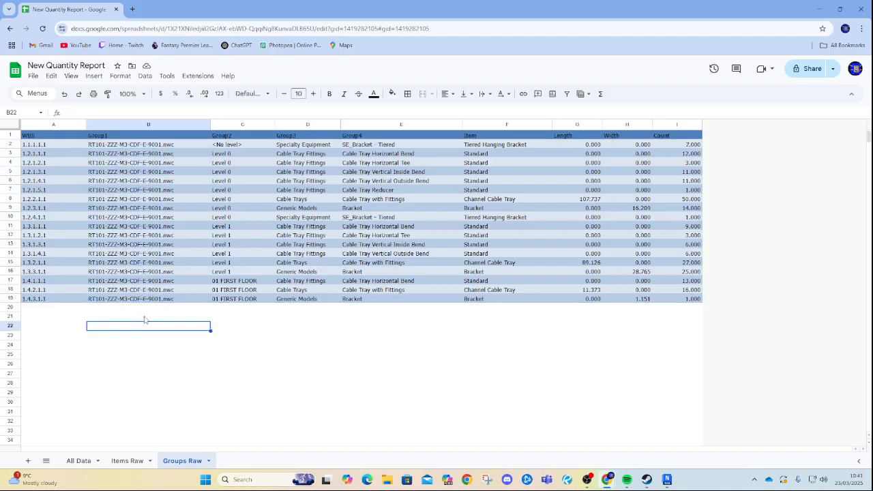
left_click(144, 264)
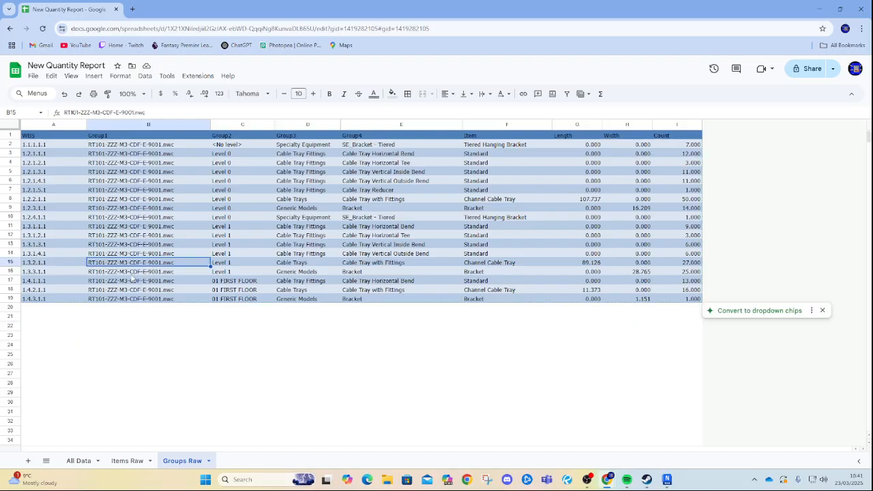
left_click_drag(145, 167, 143, 298)
left_click(150, 335)
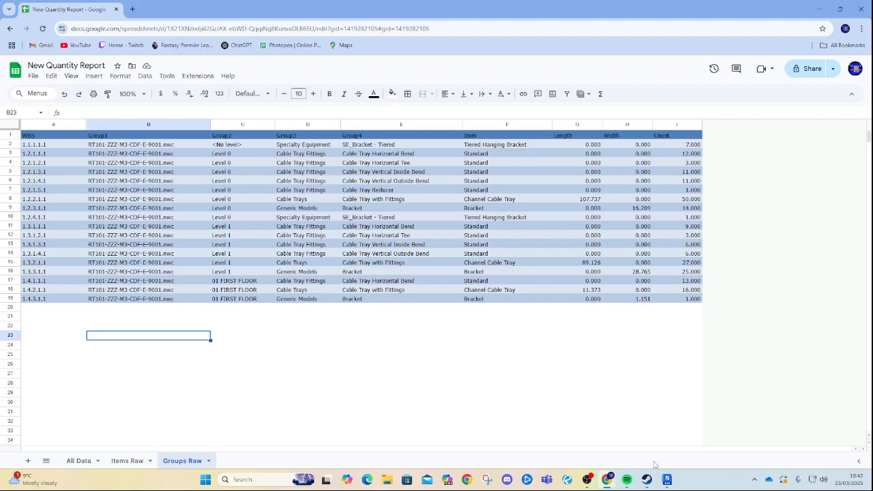
Switch to Navisworks and open the Selection Tree panel.
left_click(666, 479)
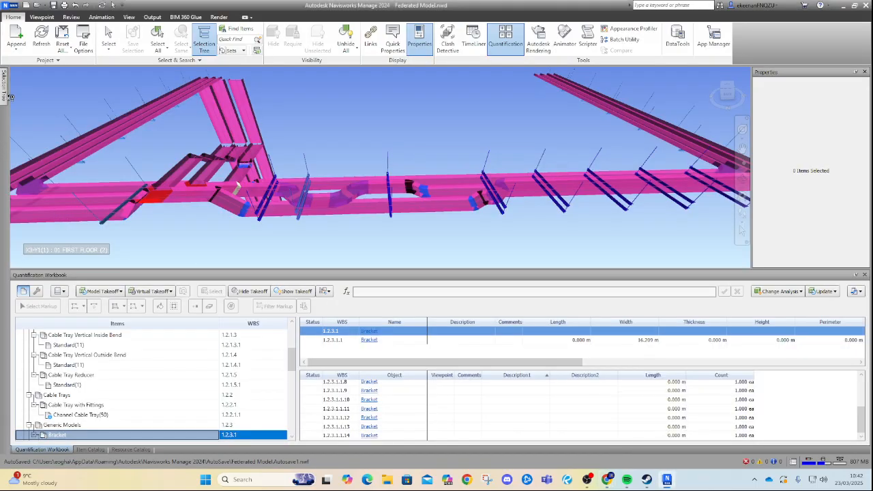
mouse_move(5, 95)
left_click(79, 102)
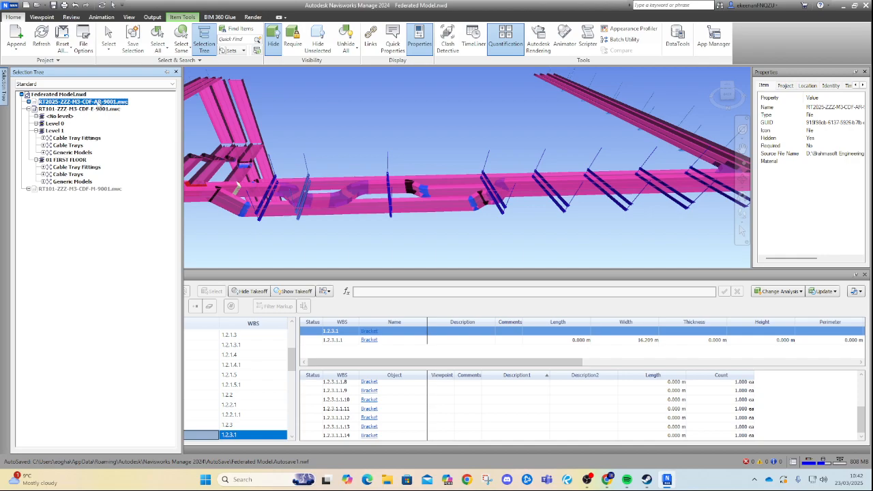
Inspect the model files in the Selection Tree, then examine the Group1 values on the Groups Raw sheet.
left_click(81, 189)
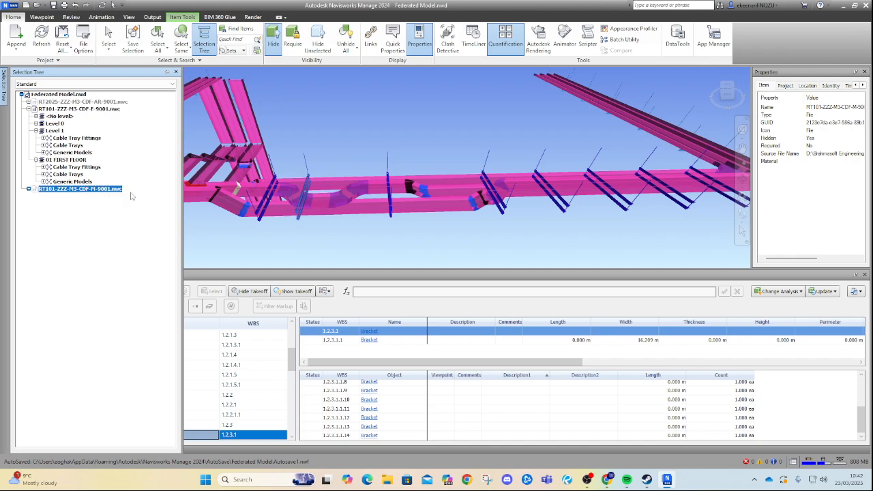
left_click(837, 4)
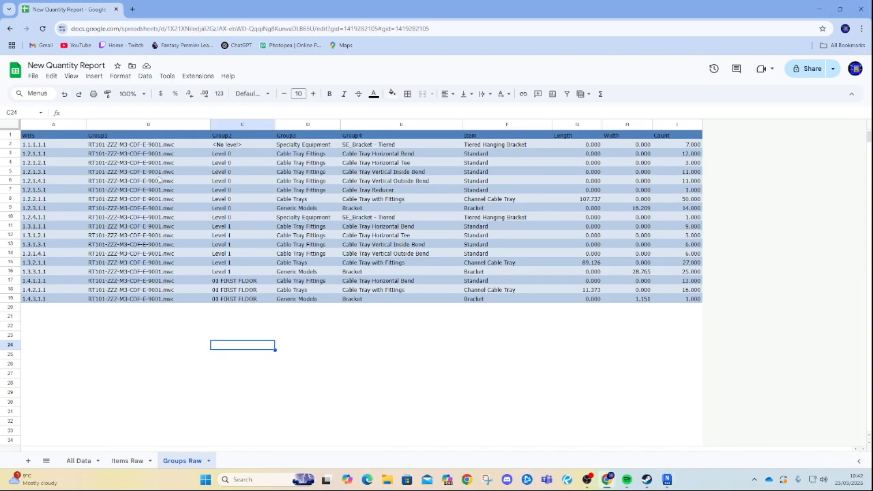
left_click_drag(157, 164, 146, 290)
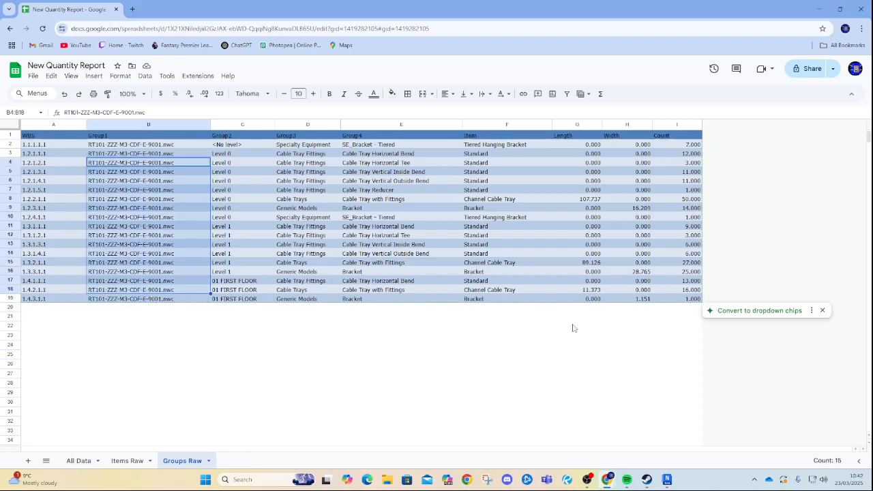
left_click(542, 394)
Open the Items Raw sheet and delete the count units column at the far end of the data.
left_click(154, 461)
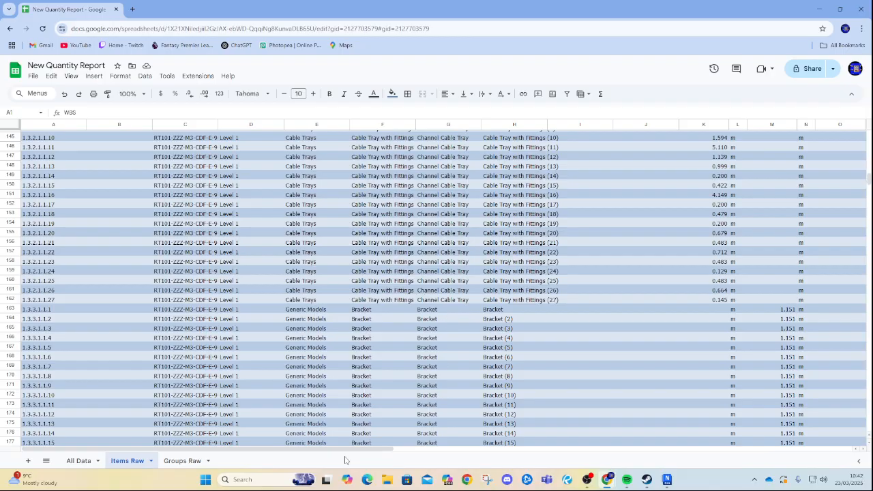
left_click_drag(349, 449, 827, 452)
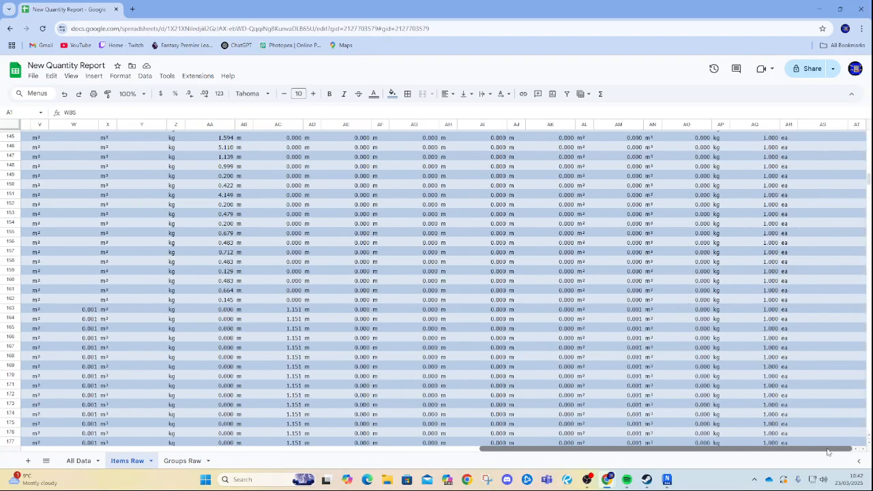
right_click(791, 125)
right_click(794, 123)
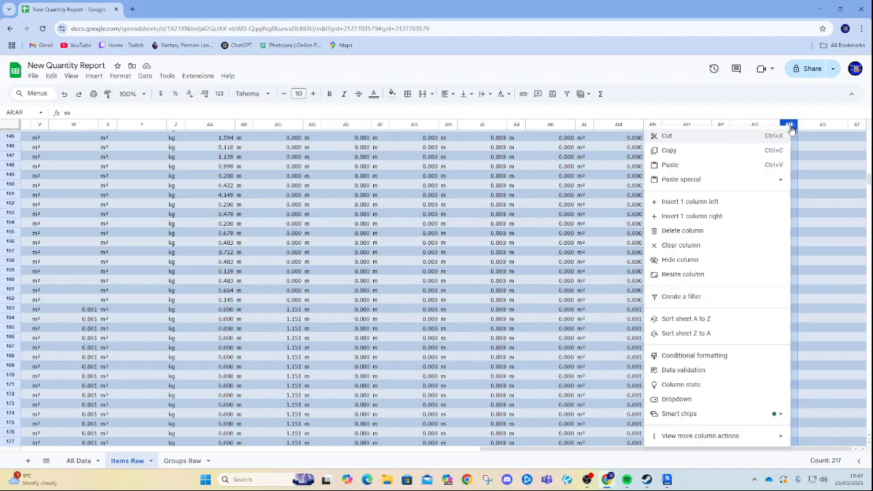
left_click(701, 235)
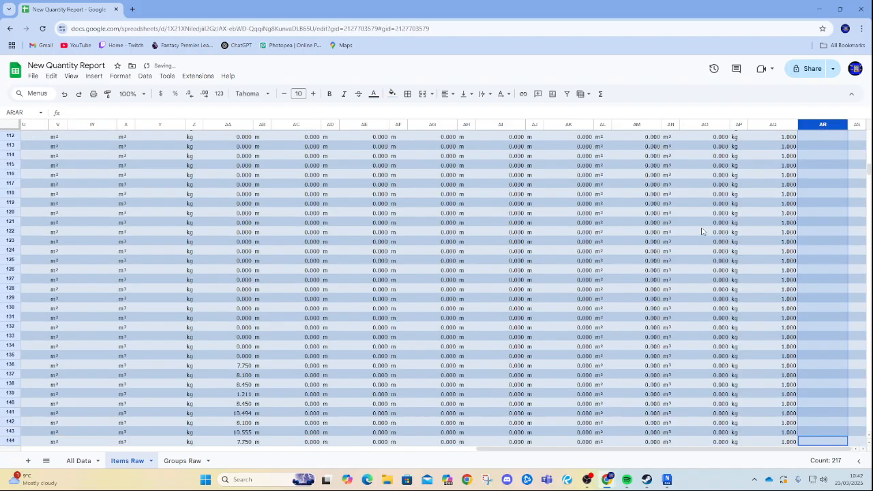
Delete columns AE through AP, from Thickness to the weight units column, on the Items Raw sheet.
left_click(739, 125)
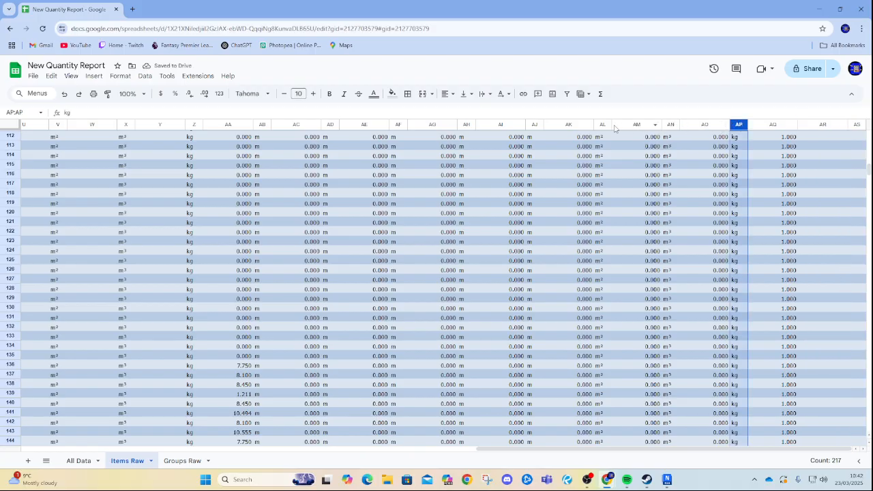
scroll(533, 236, "up", 3)
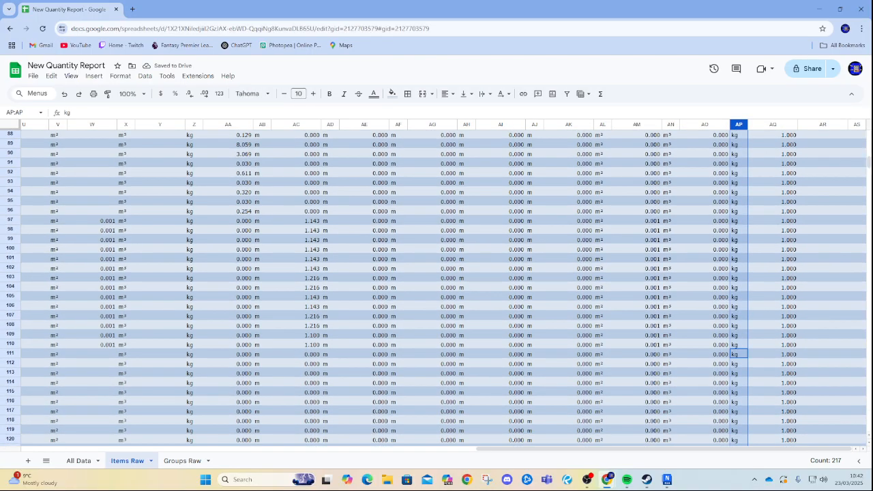
left_click_drag(868, 163, 869, 125)
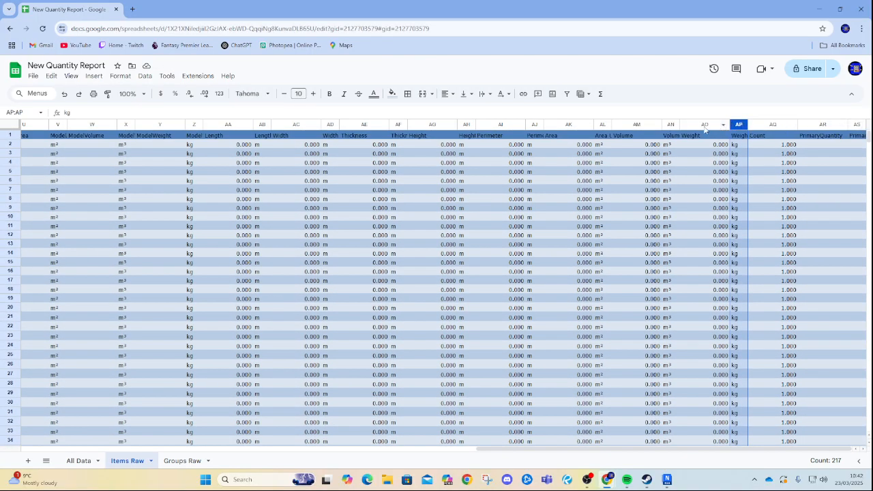
left_click(356, 127, "shift")
right_click(357, 127)
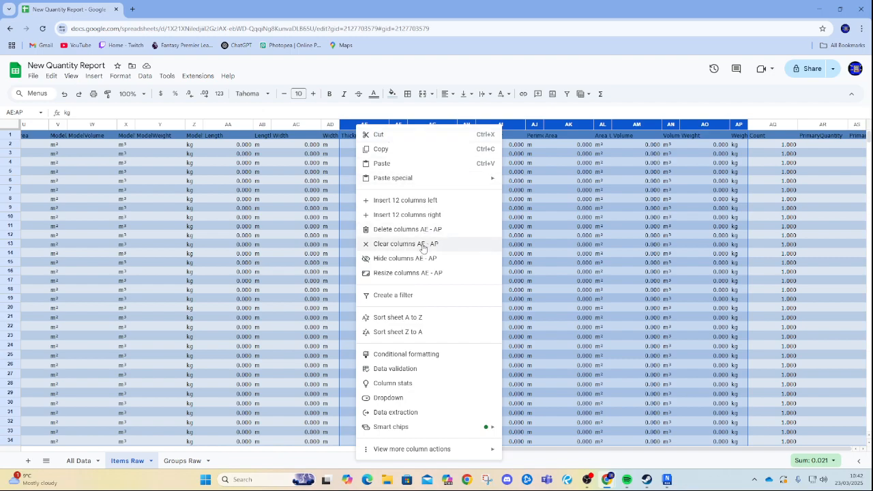
left_click(407, 229)
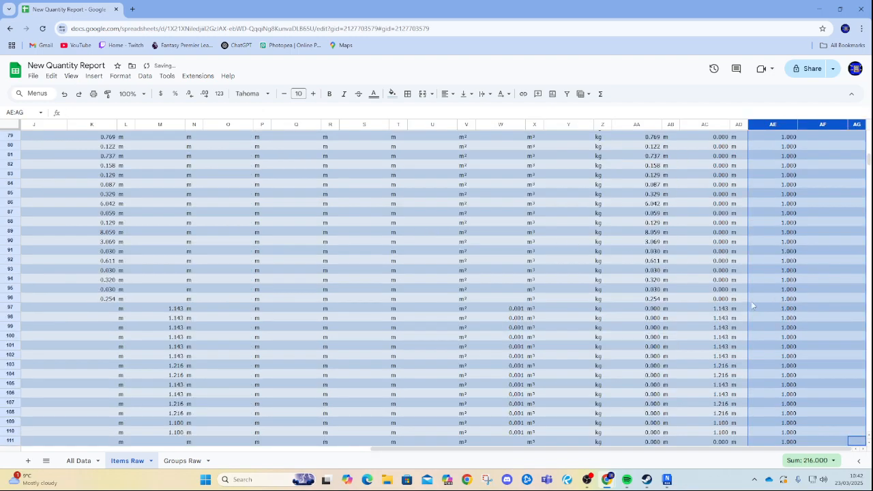
Delete the two PrimaryQuantity columns AF and AG.
scroll(784, 266, "down", 5)
scroll(750, 218, "up", 10)
left_click(603, 199)
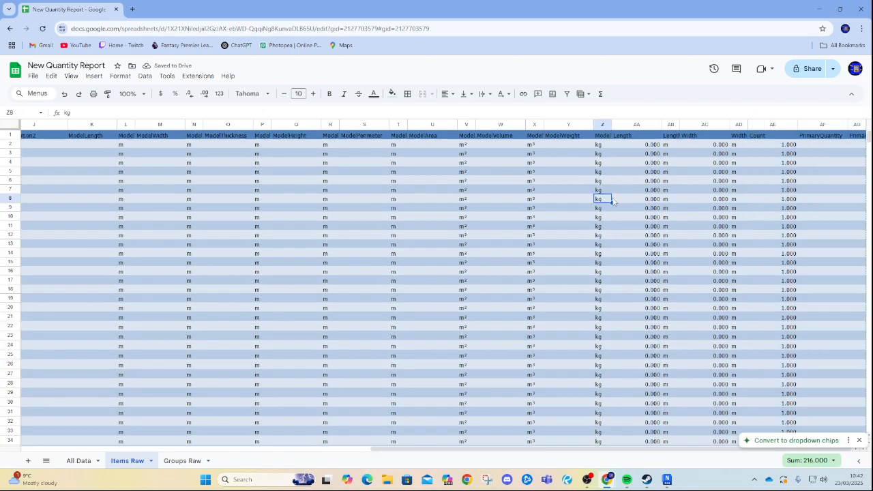
left_click(815, 125)
left_click(856, 124, "shift")
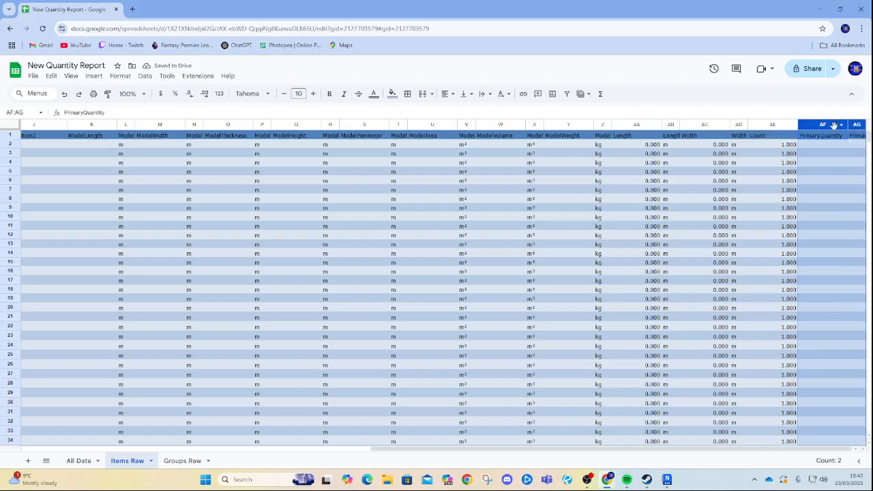
right_click(826, 124)
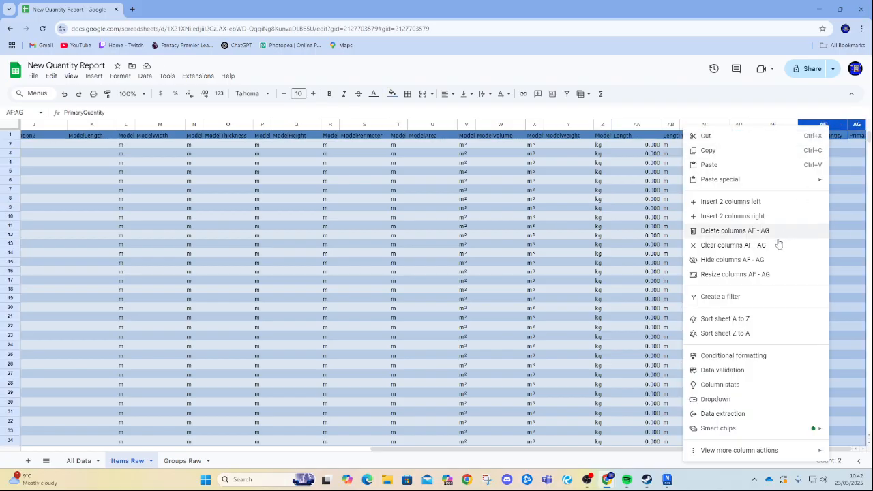
left_click(737, 230)
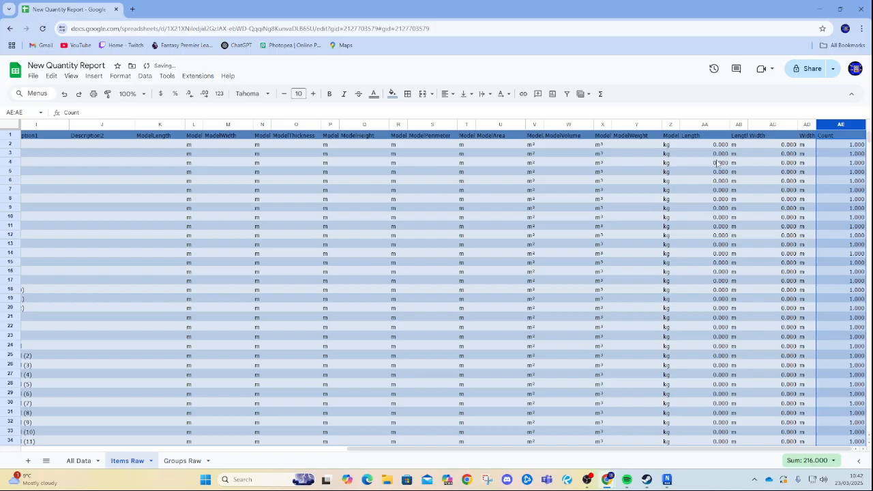
Delete the Width Units column on the Items Raw sheet.
left_click(804, 124)
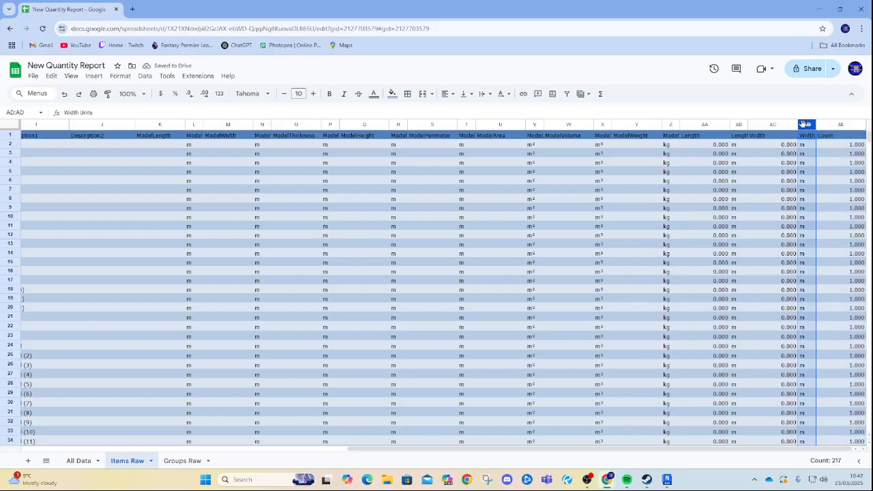
right_click(805, 124)
left_click(710, 230)
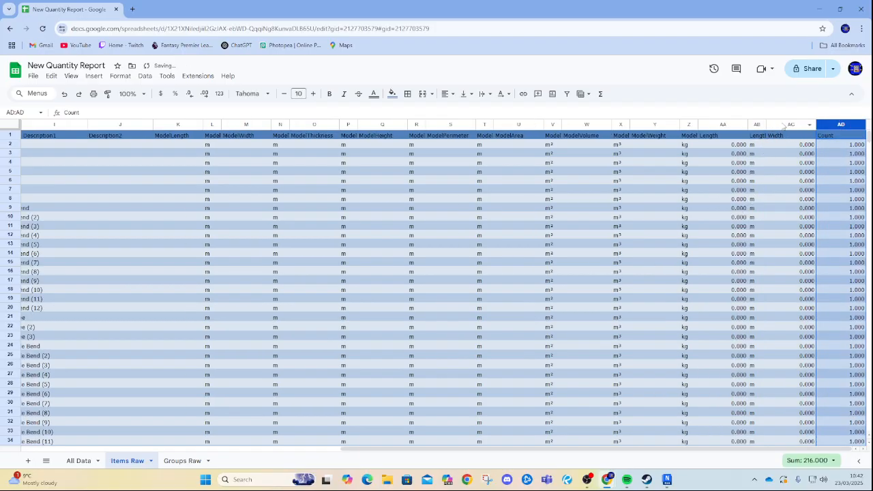
Delete the Length Units column on the Items Raw sheet.
left_click(784, 124)
left_click(756, 124)
right_click(755, 125)
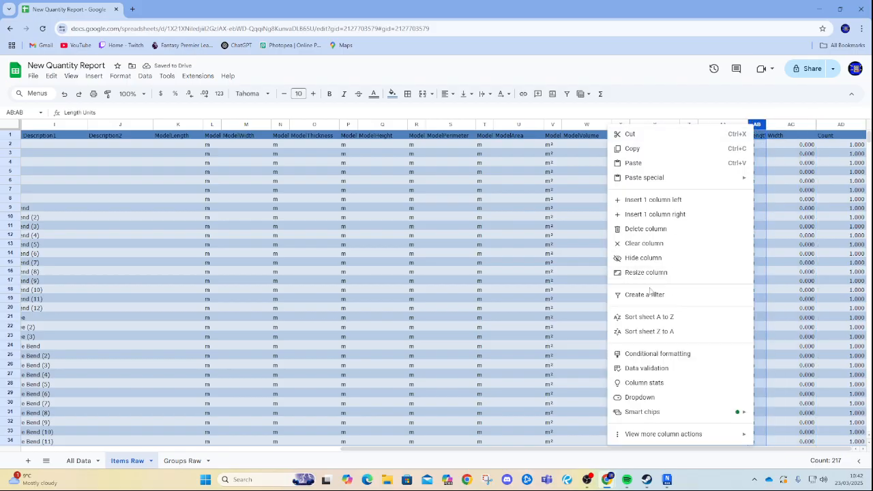
left_click(679, 229)
Delete columns L through Z containing the Model quantity and unit columns.
left_click(741, 126)
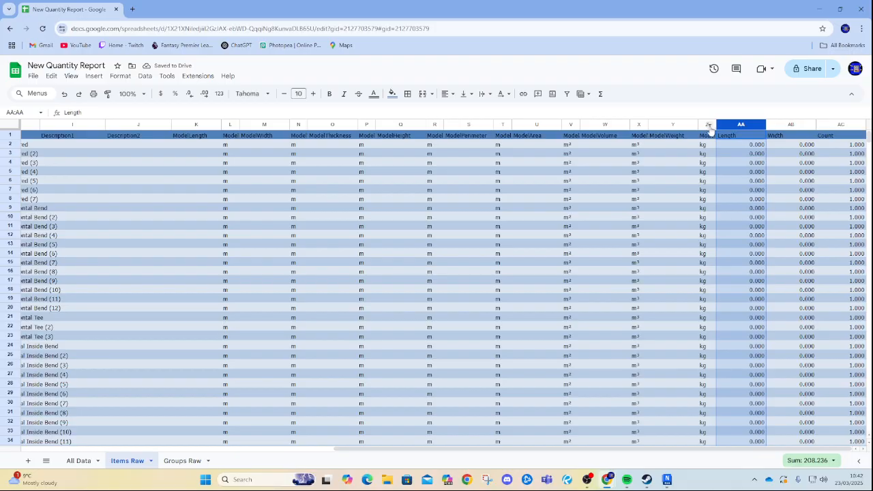
right_click(707, 125)
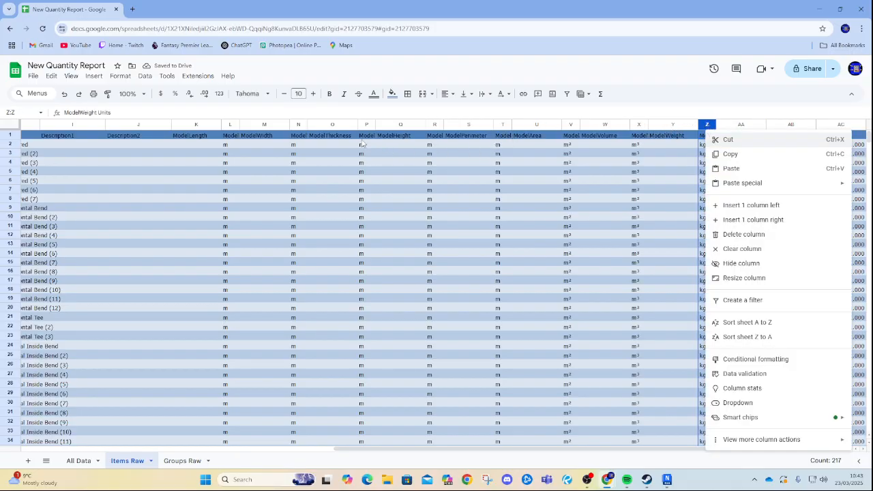
left_click(263, 125, "shift")
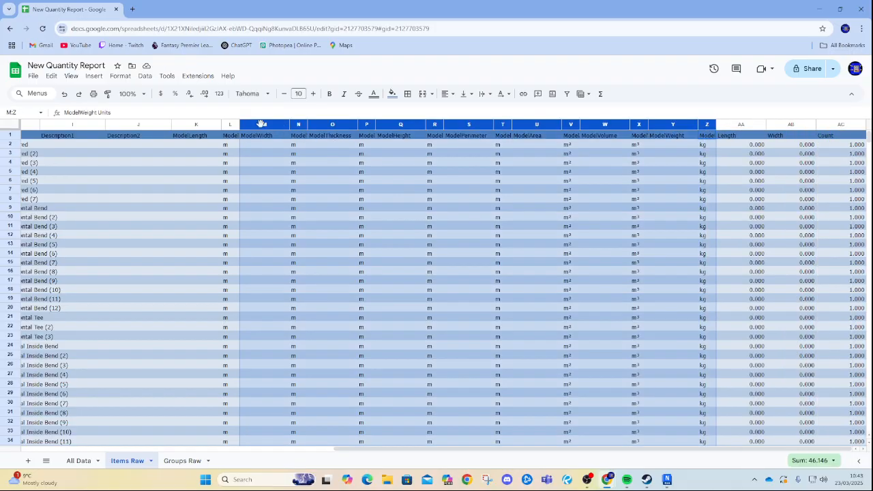
left_click(229, 125, "shift")
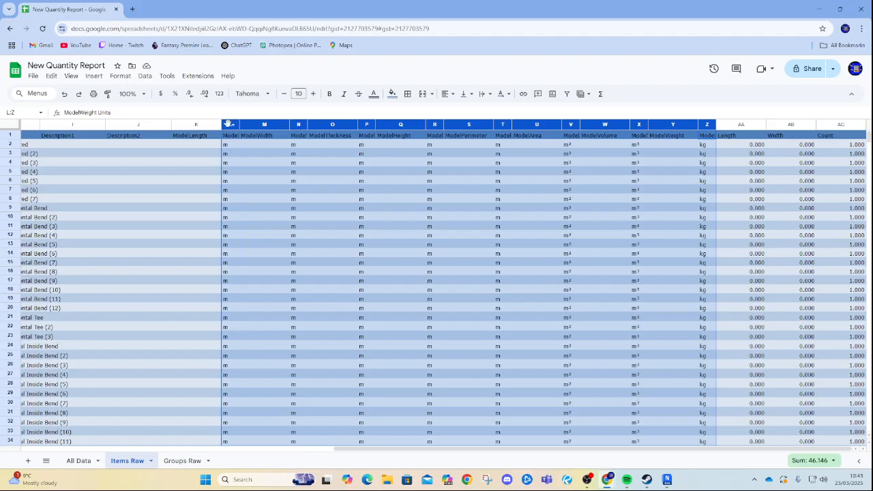
right_click(227, 123)
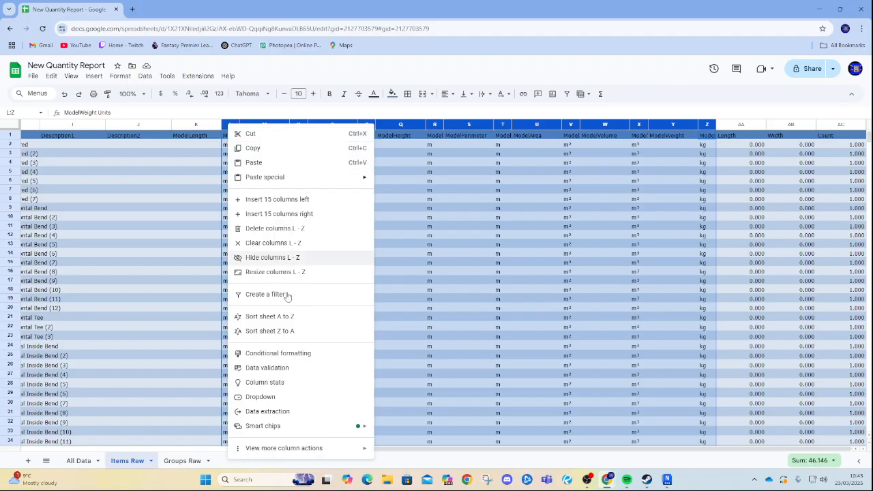
left_click(272, 228)
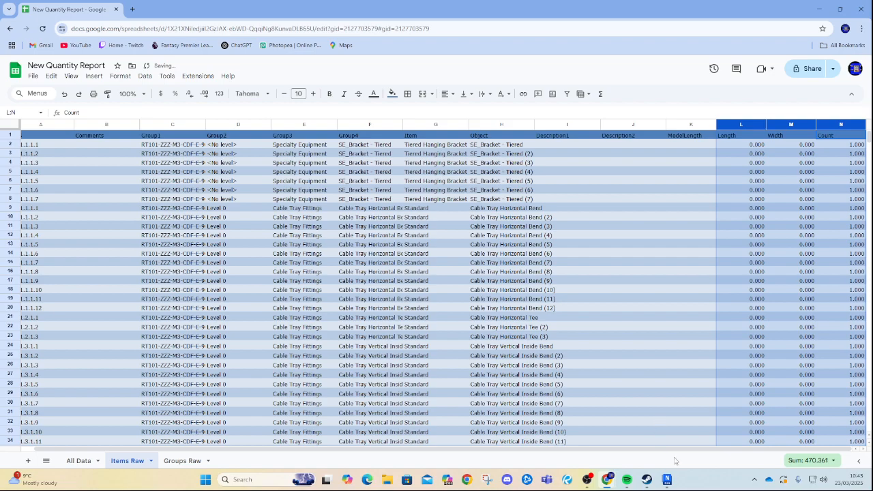
Delete the Description1, Description2 and ModelLength columns I to K.
scroll(620, 395, "left", 1)
left_click(625, 124)
left_click_drag(625, 124, 707, 126)
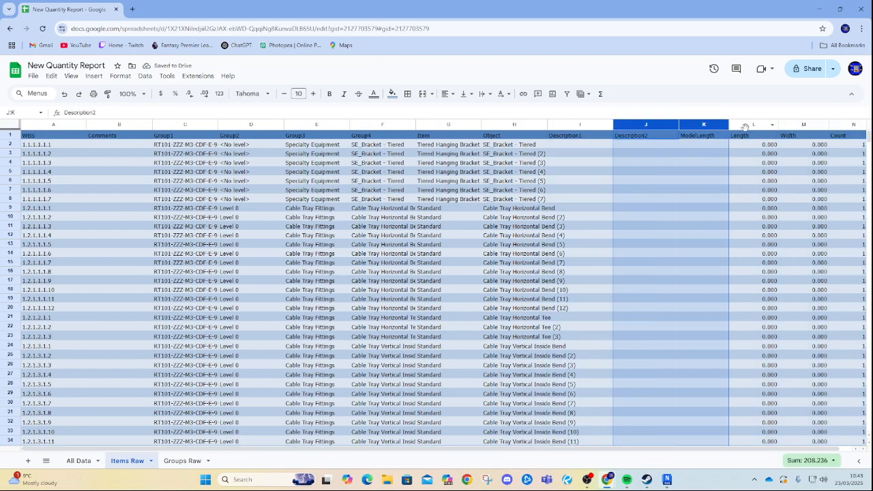
left_click(667, 203)
left_click_drag(707, 127, 573, 124)
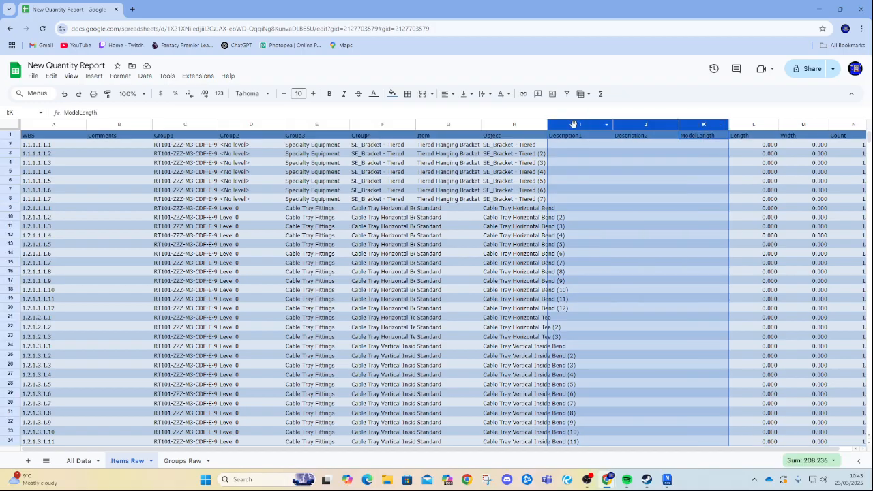
right_click(574, 124)
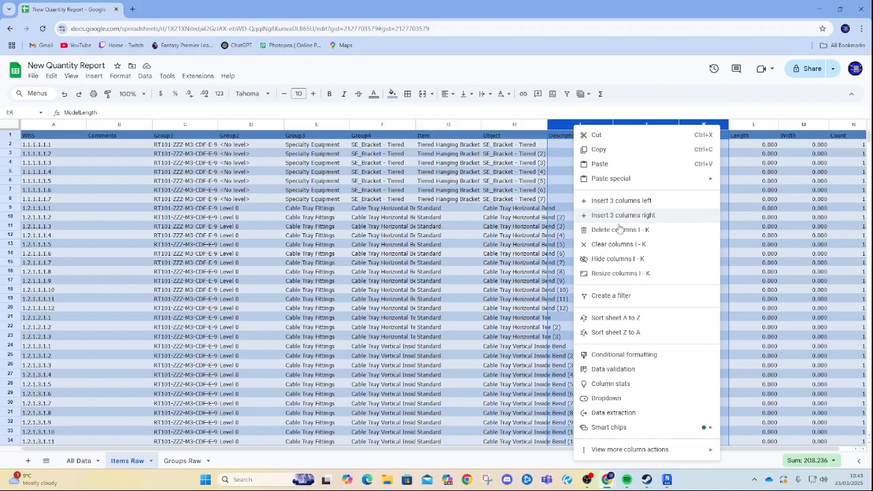
left_click(619, 230)
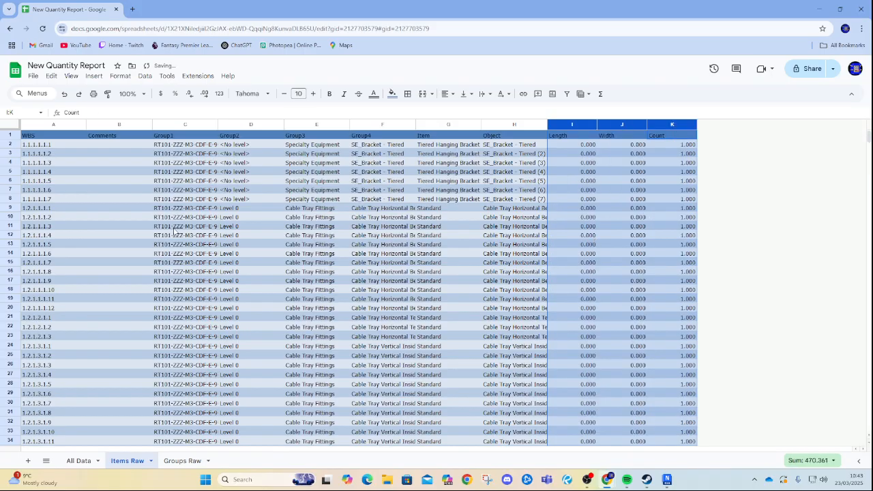
Delete the Comments column on the Items Raw sheet.
left_click(116, 126)
right_click(117, 126)
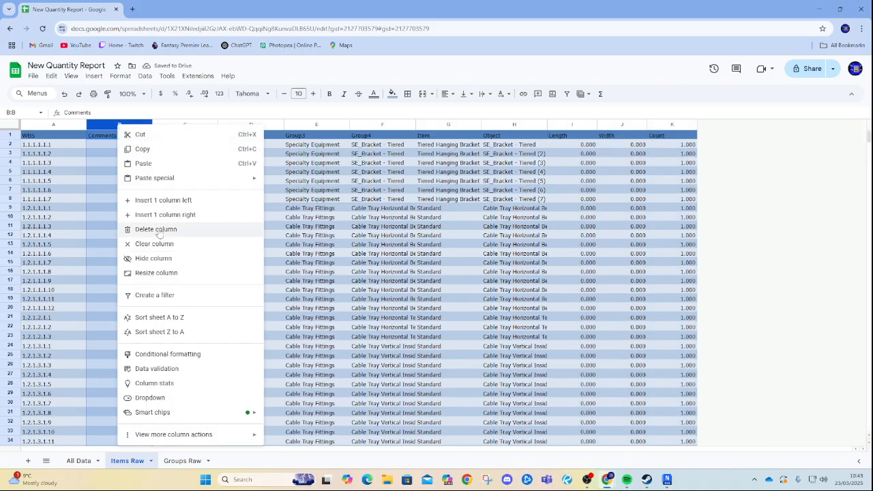
left_click(157, 229)
left_click(610, 253)
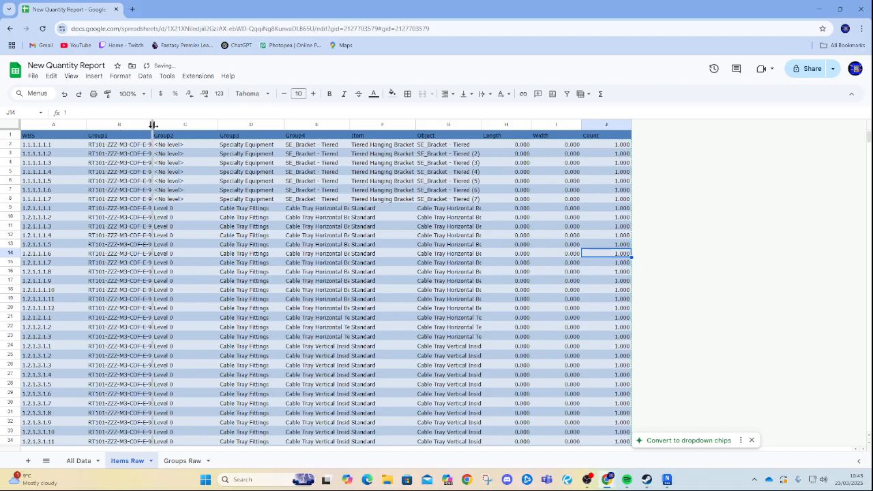
Widen the Group1, Group4 and Item columns so their contents fit.
left_click_drag(152, 125, 187, 125)
left_click(267, 124)
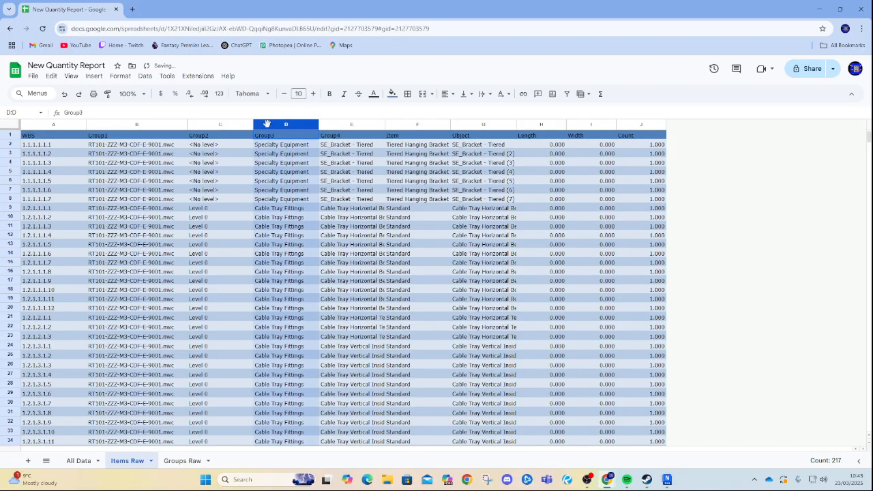
left_click(352, 125)
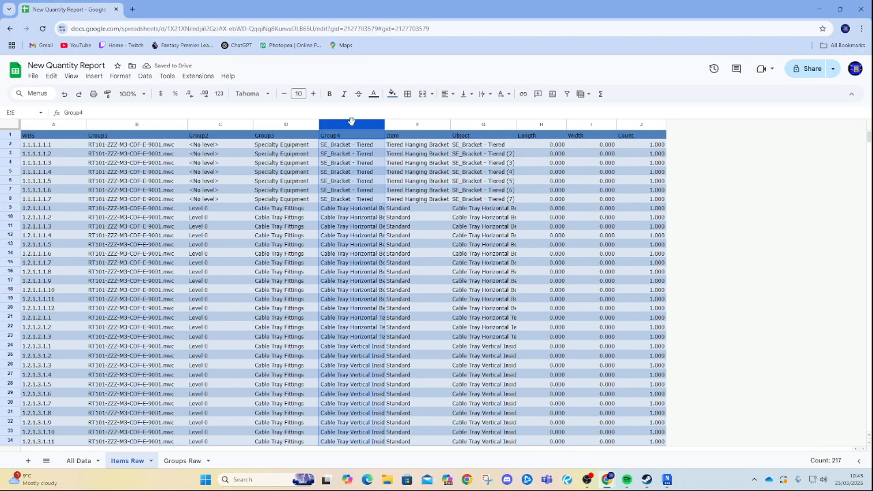
left_click_drag(386, 124, 437, 124)
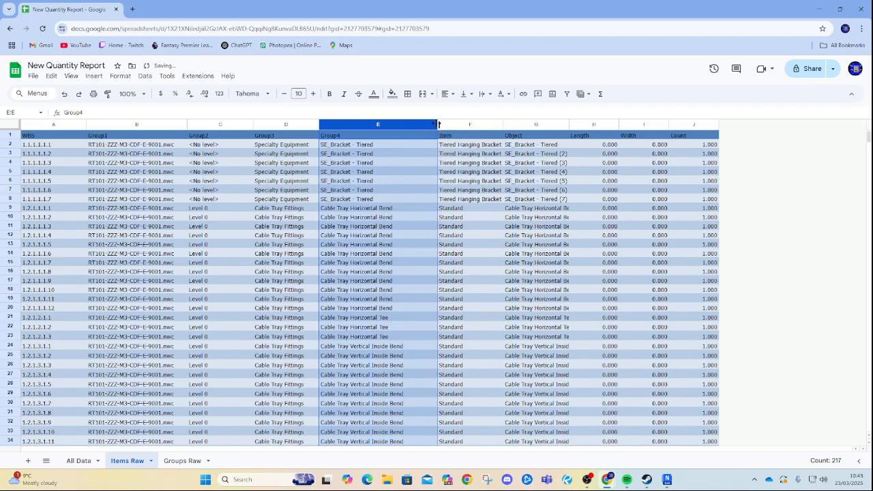
left_click_drag(503, 124, 524, 124)
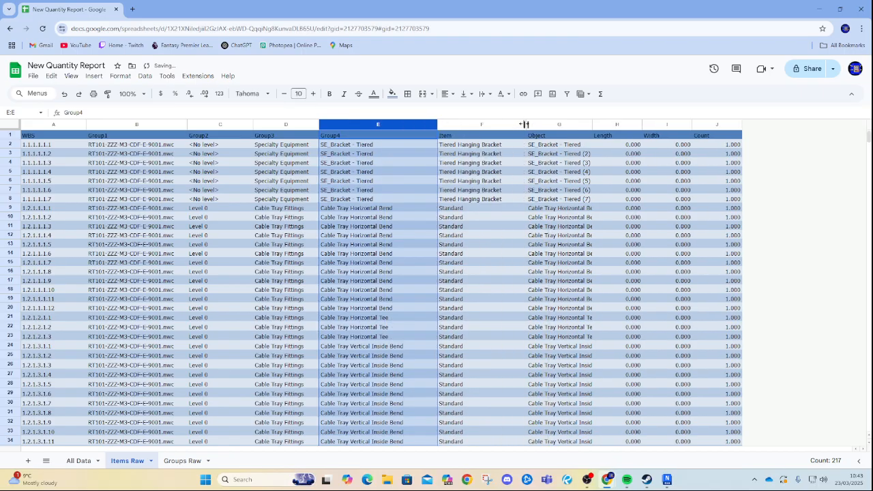
Auto-fit the widths of the Item, Object, Group4, Group2, Group1 and WBS columns to their contents.
double_click(524, 124)
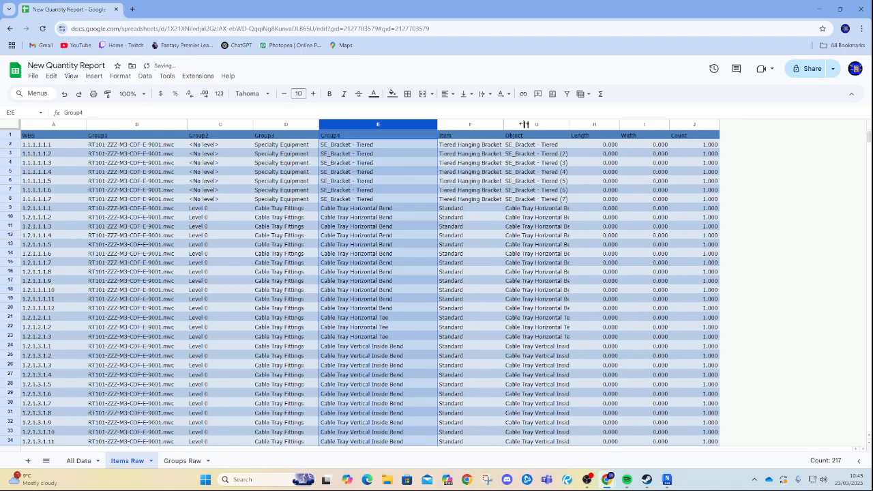
double_click(569, 124)
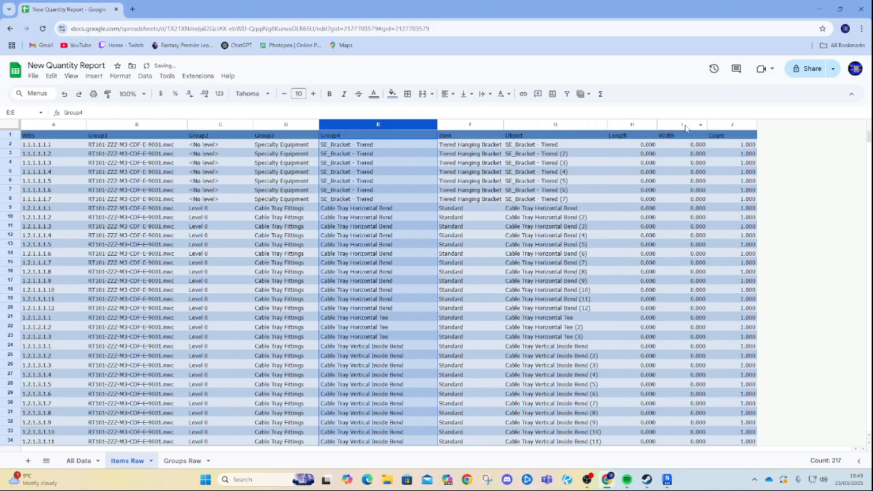
left_click(439, 124)
double_click(436, 124)
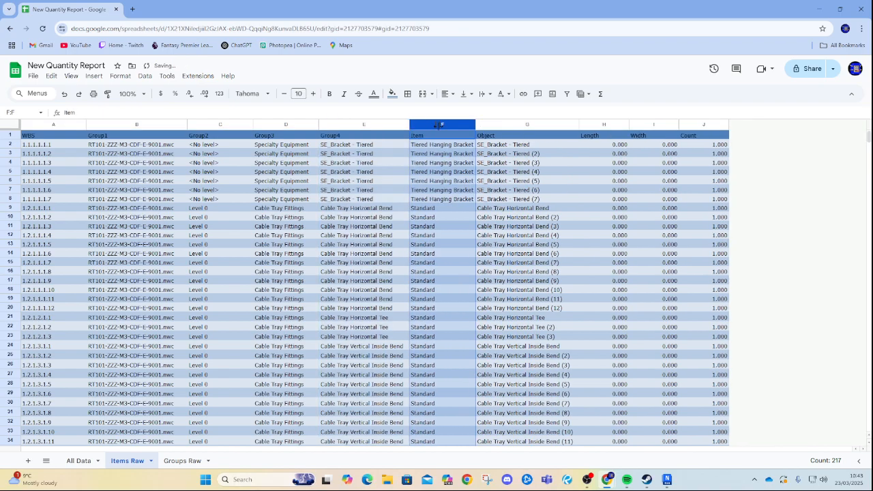
double_click(253, 124)
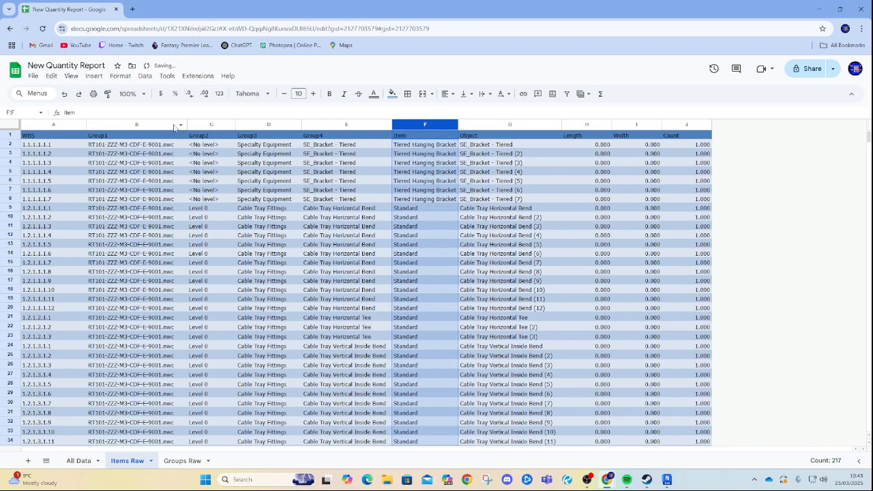
double_click(186, 124)
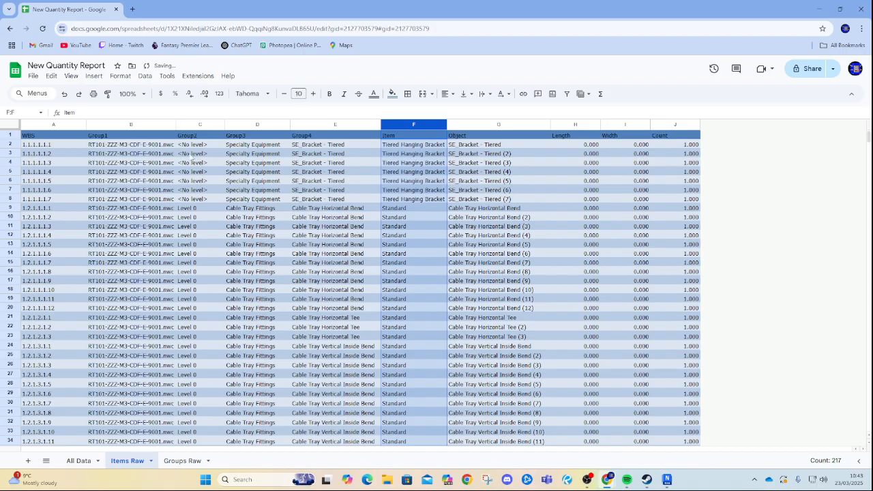
double_click(86, 125)
Add a little extra width to the Group4 and Item columns and scroll down through the rows.
left_click(648, 216)
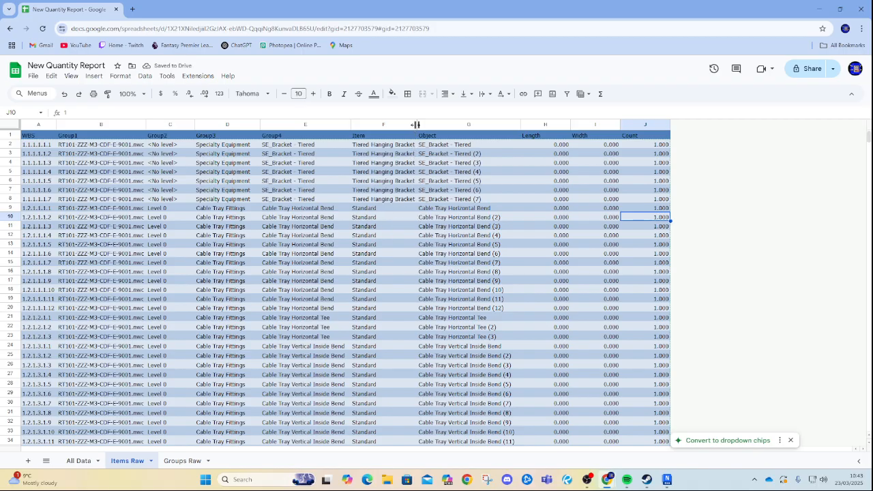
left_click_drag(417, 124, 426, 124)
left_click_drag(349, 124, 356, 124)
scroll(500, 267, "down", 20)
scroll(504, 315, "down", 15)
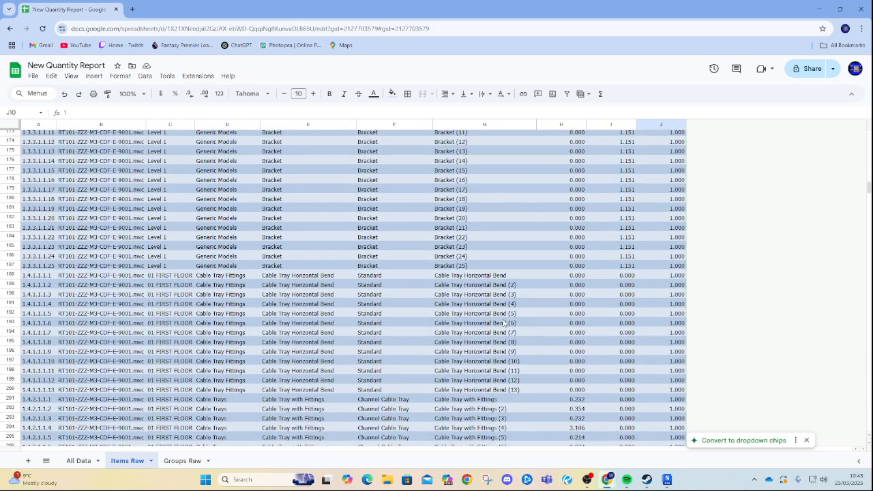